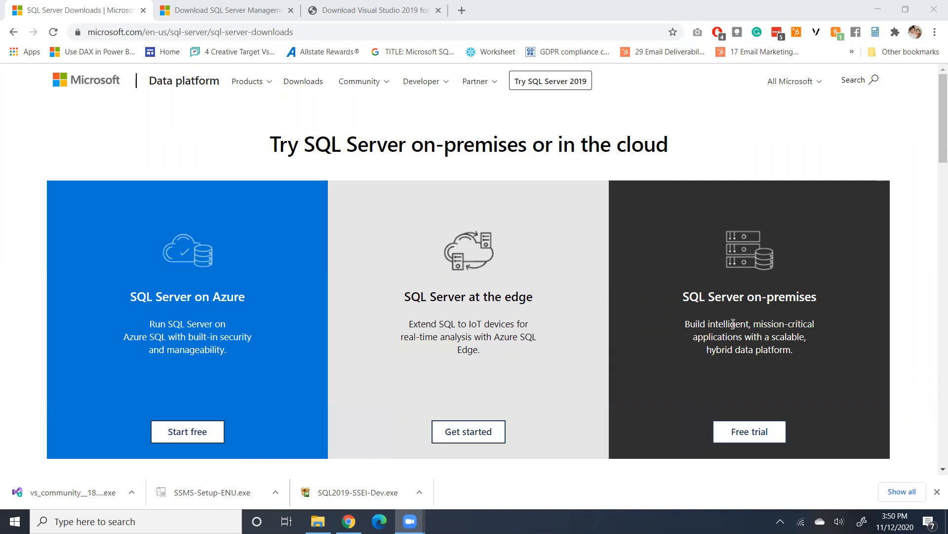
Switch to the Downloads folder and run SQL2019-SSEI-Dev.exe as administrator
{"action": "left_click_drag", "start_coordinate": [939, 133], "coordinate": [935, 230]}
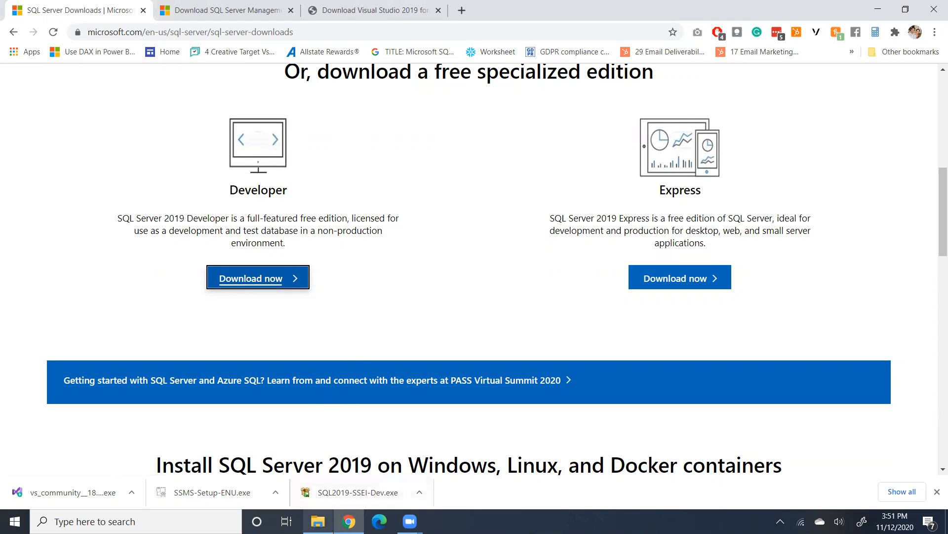
{"action": "left_click", "coordinate": [318, 521]}
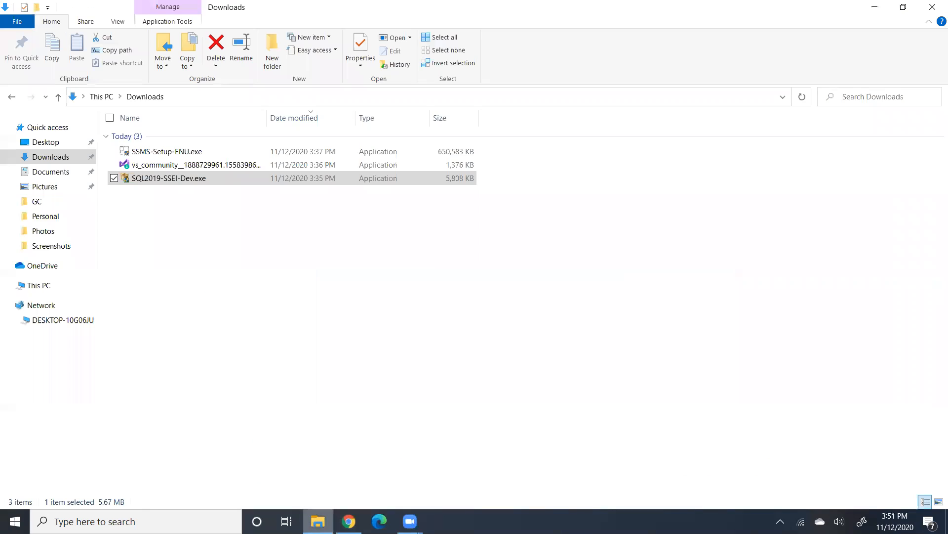
{"action": "right_click", "coordinate": [177, 182]}
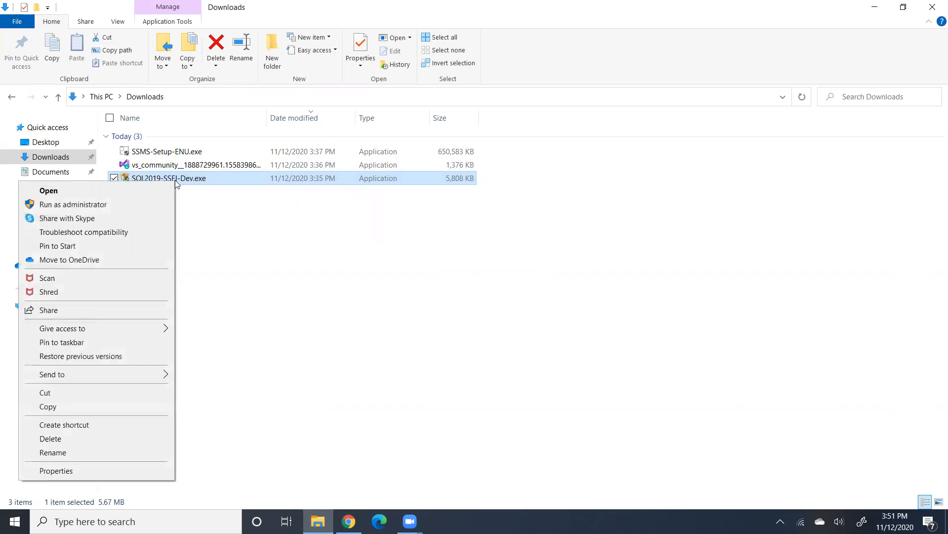
{"action": "left_click", "coordinate": [166, 204]}
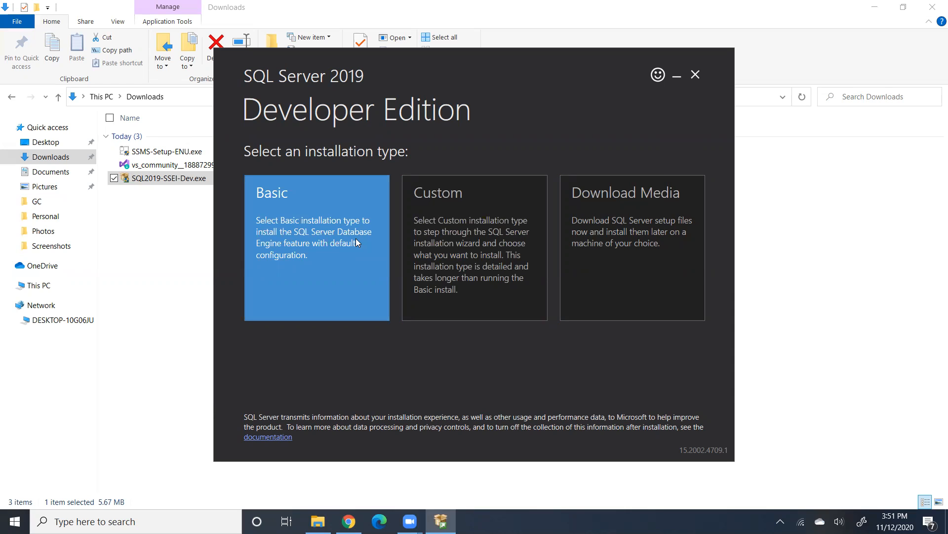
Choose the Custom installation type with media location C:\SQL2019 and start a new SQL Server stand-alone installation
{"action": "left_click", "coordinate": [426, 236]}
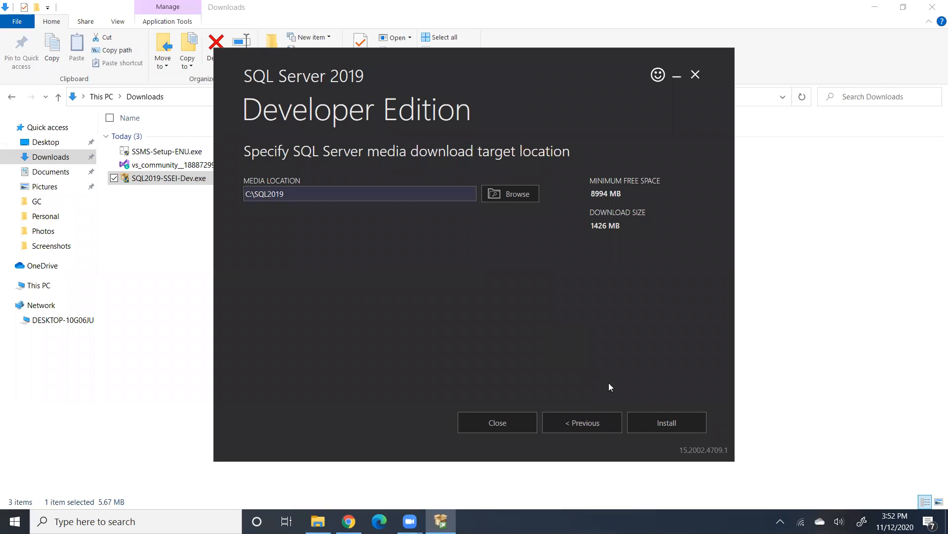
{"action": "left_click", "coordinate": [676, 424]}
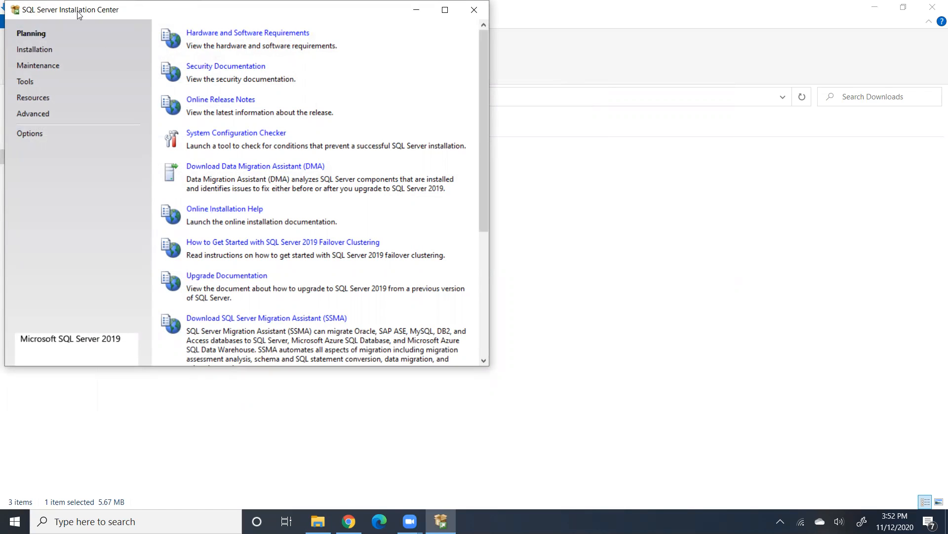
{"action": "left_click_drag", "start_coordinate": [78, 14], "coordinate": [291, 112]}
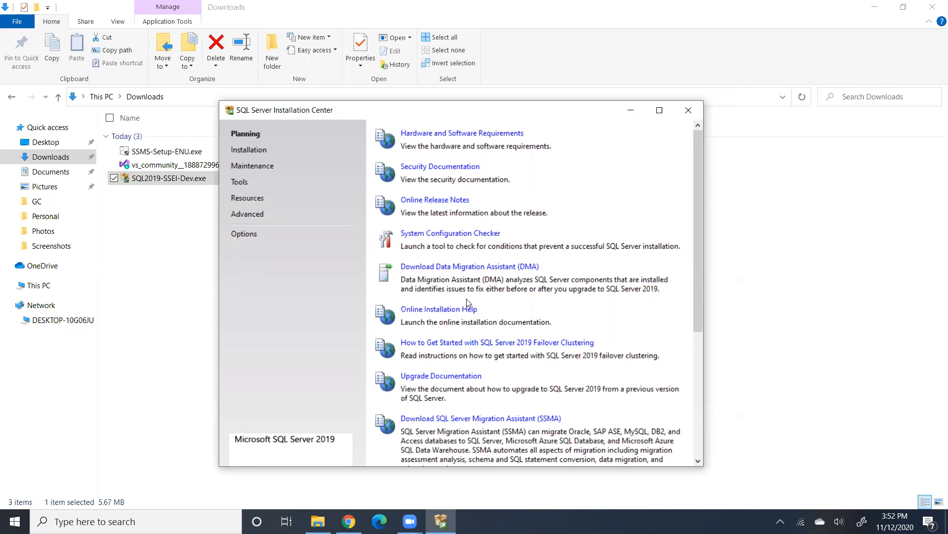
{"action": "left_click", "coordinate": [243, 150]}
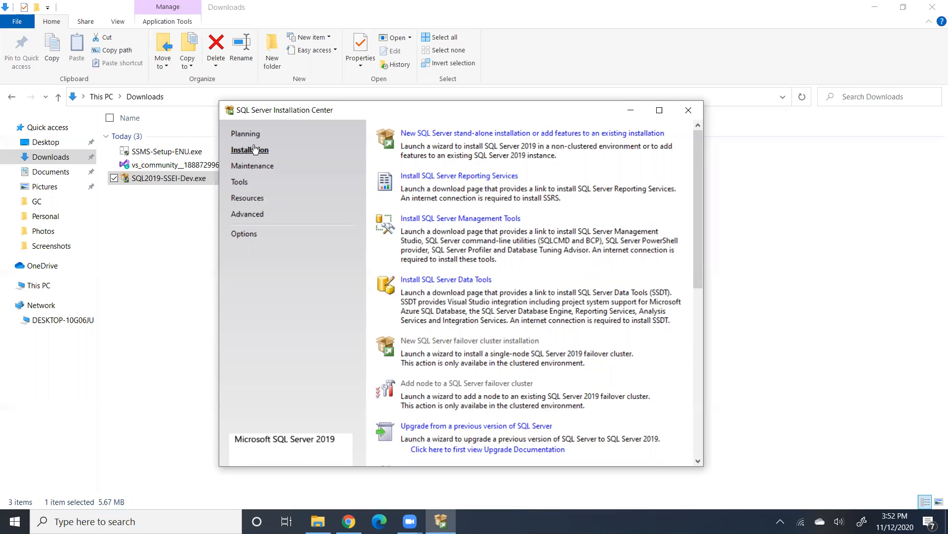
{"action": "left_click", "coordinate": [452, 134]}
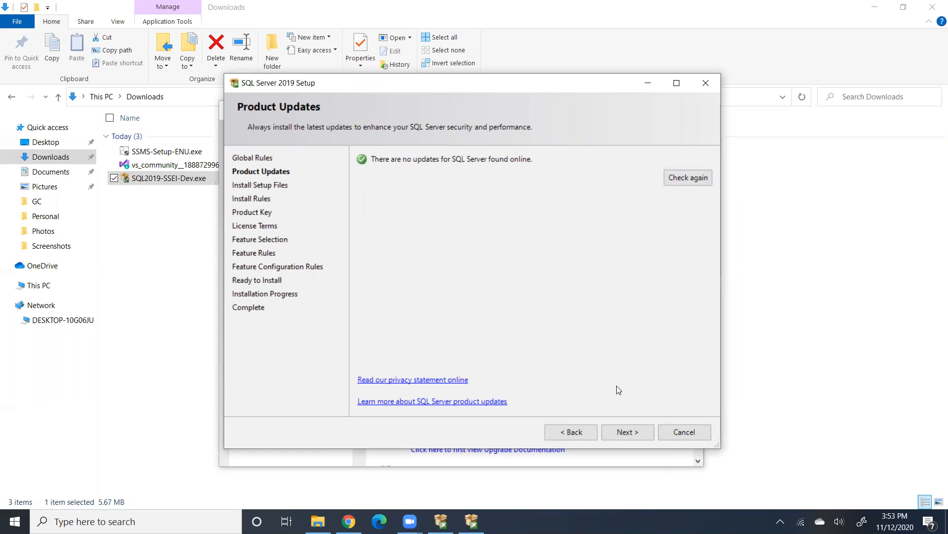
Continue the setup with Developer as the free edition and accept the license terms
{"action": "left_click", "coordinate": [626, 431]}
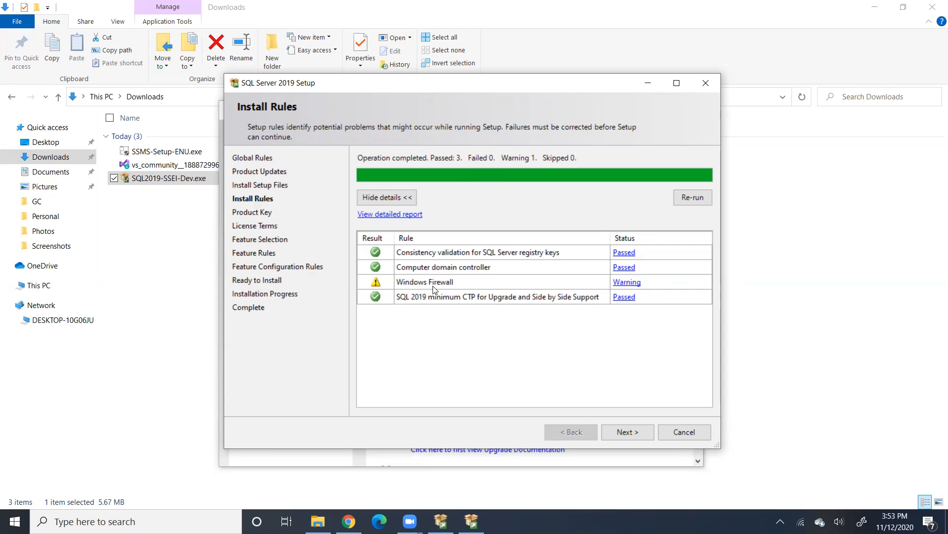
{"action": "left_click", "coordinate": [634, 432]}
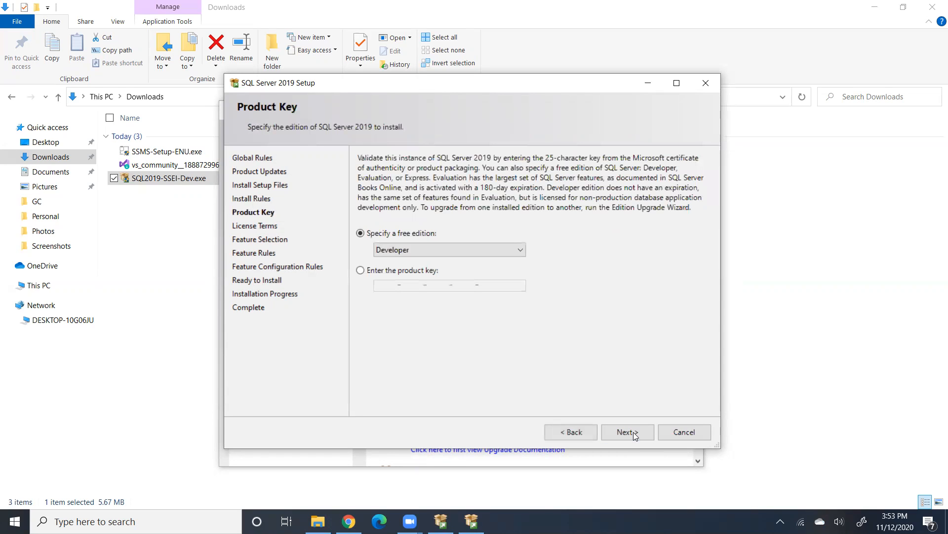
{"action": "left_click", "coordinate": [396, 254]}
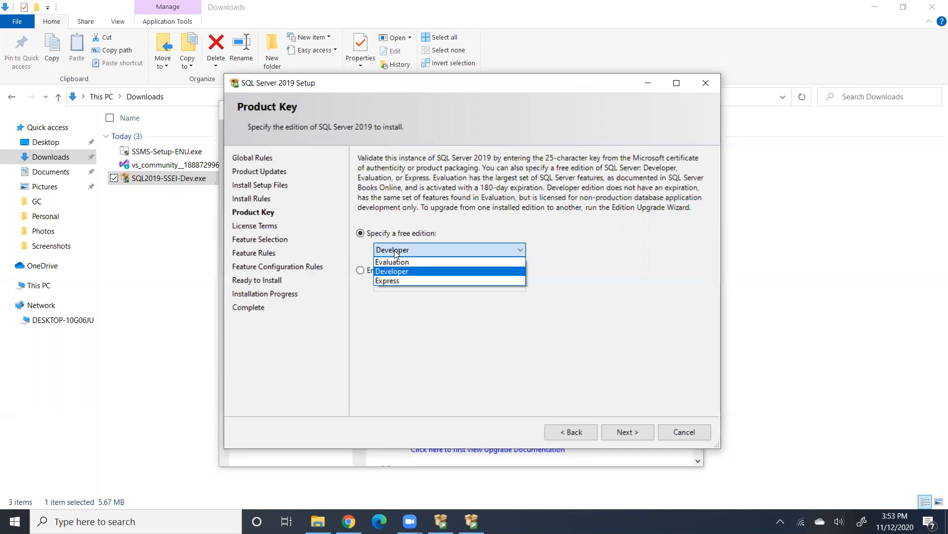
{"action": "left_click", "coordinate": [395, 253]}
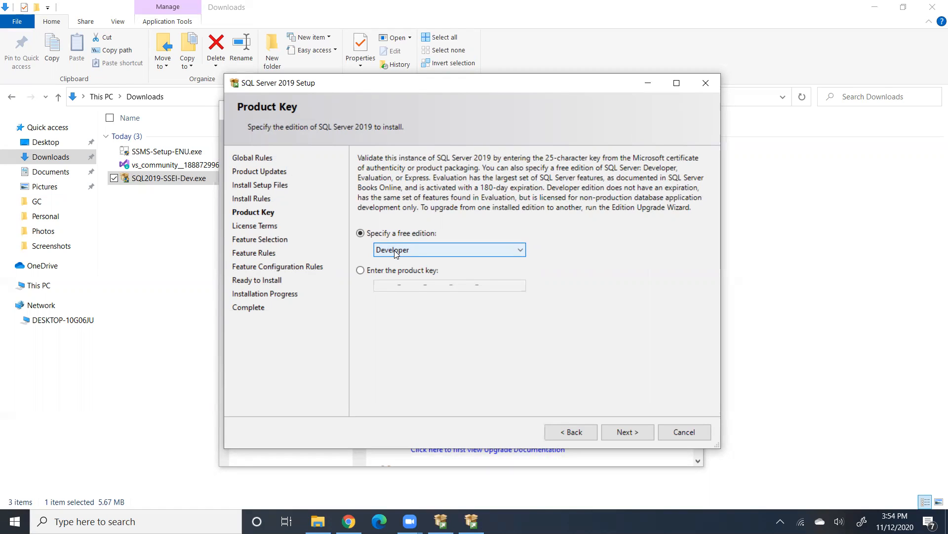
{"action": "left_click", "coordinate": [626, 436]}
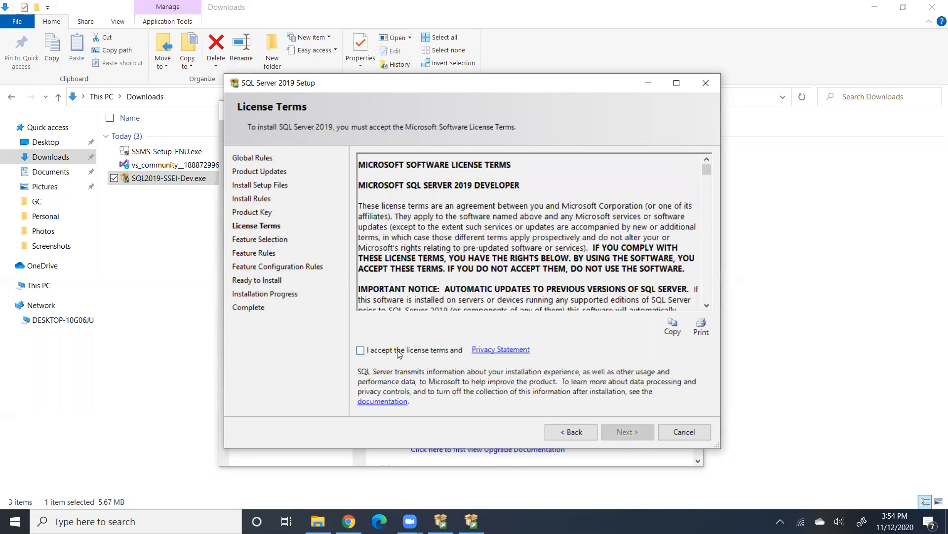
{"action": "left_click", "coordinate": [398, 352]}
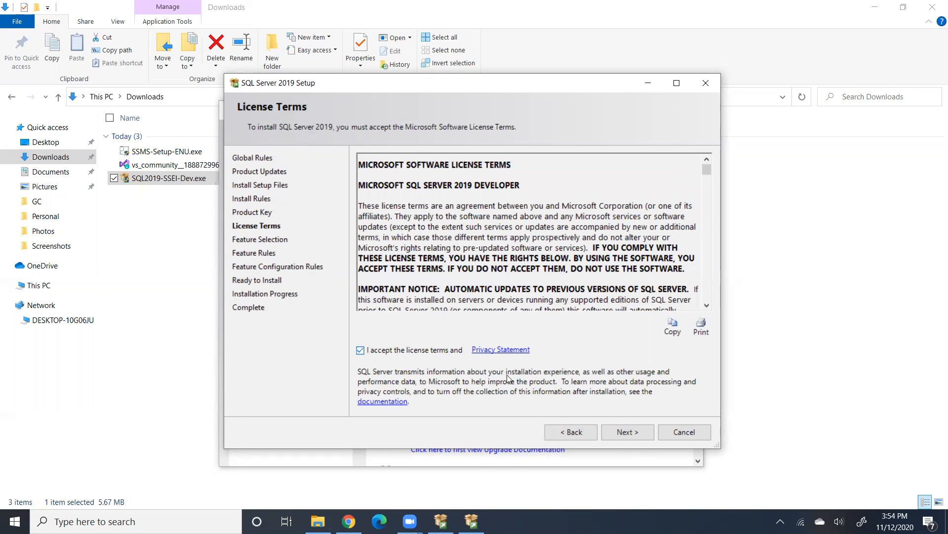
{"action": "left_click", "coordinate": [626, 433]}
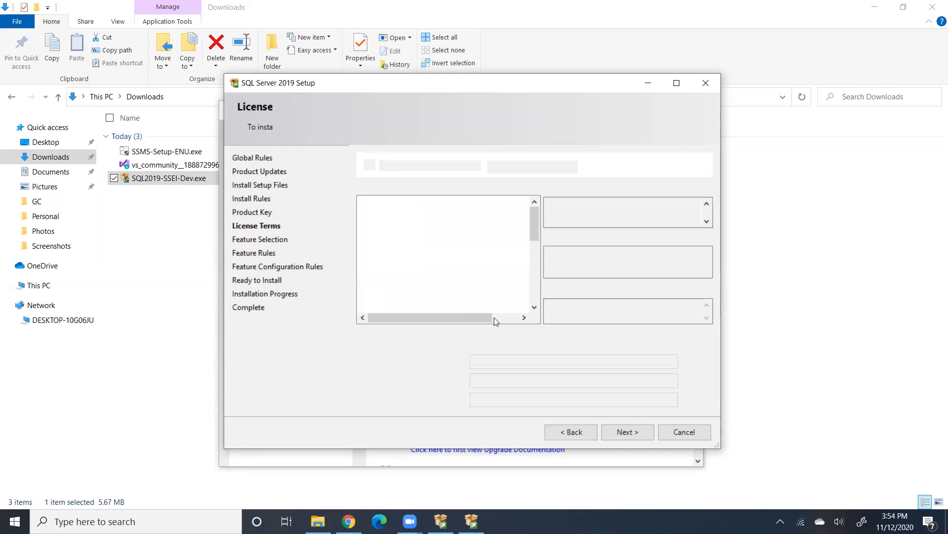
Select the features Database Engine Services, Integration Services, Client Tools Backwards Compatibility and Client Tools SDK for installation
{"action": "left_click", "coordinate": [678, 84]}
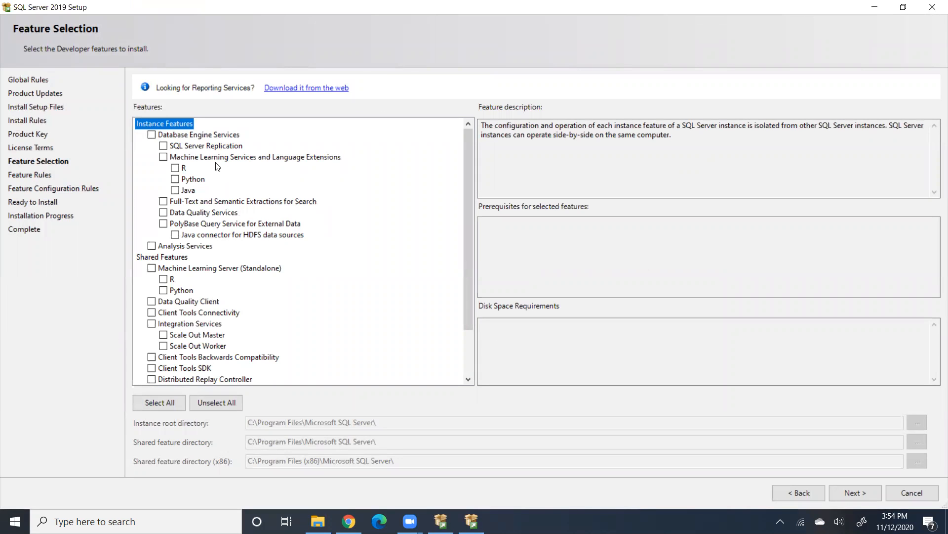
{"action": "left_click", "coordinate": [151, 135]}
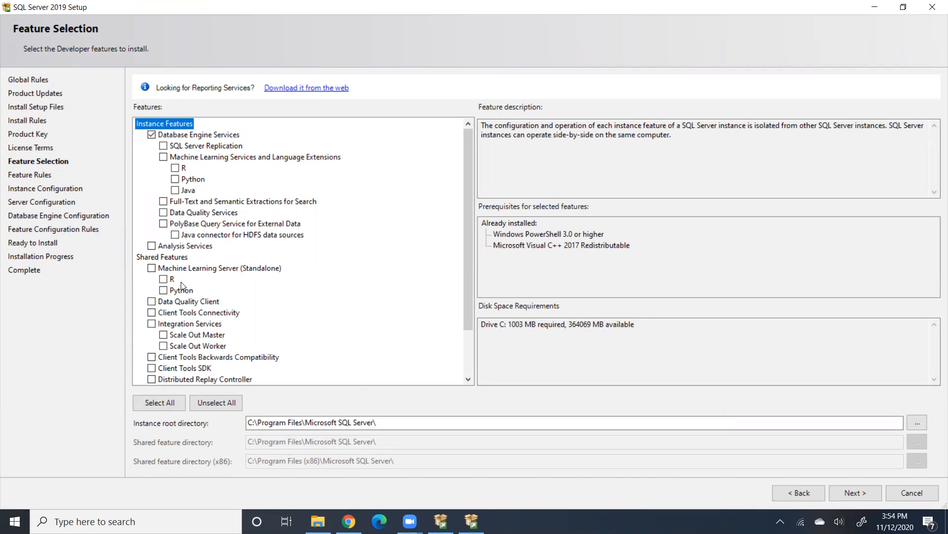
{"action": "left_click", "coordinate": [152, 324]}
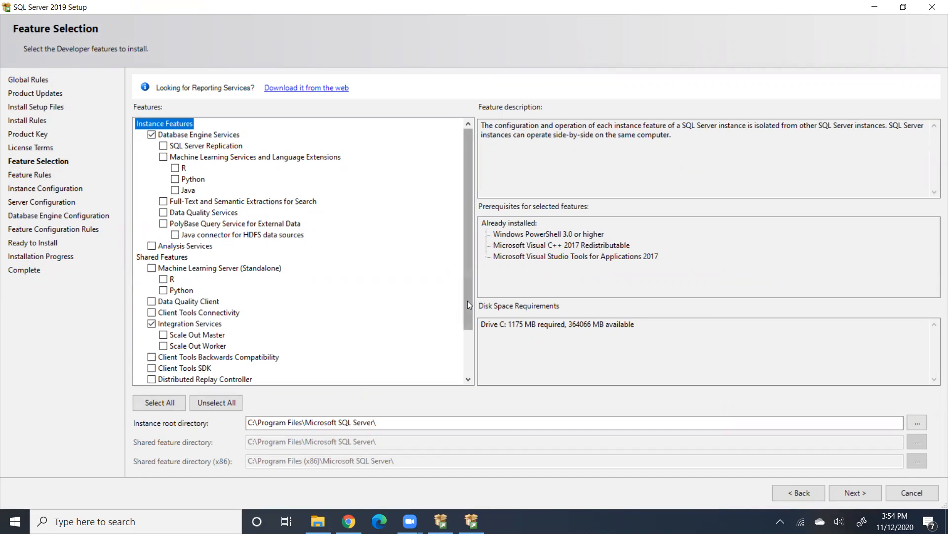
{"action": "left_click_drag", "start_coordinate": [468, 301], "coordinate": [475, 353]}
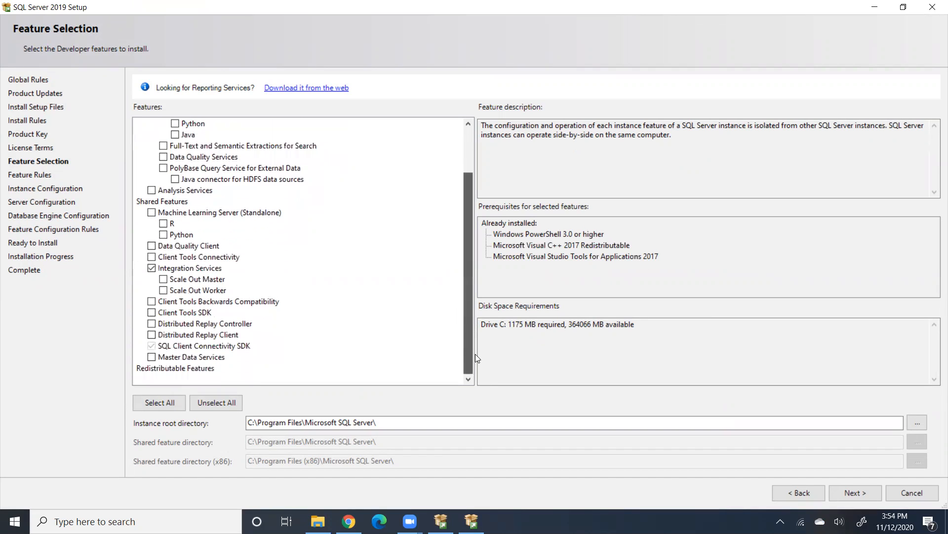
{"action": "left_click", "coordinate": [151, 302]}
{"action": "left_click", "coordinate": [152, 313]}
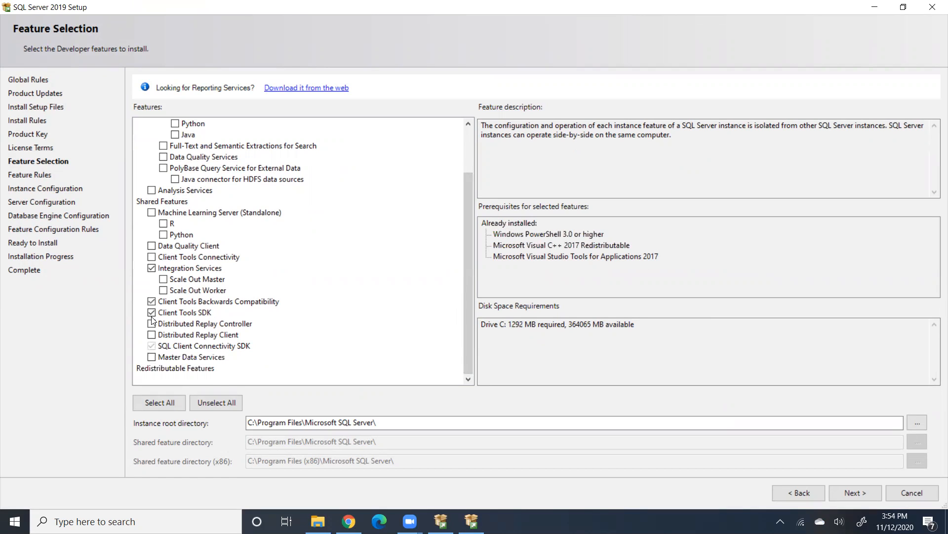
{"action": "left_click", "coordinate": [152, 324]}
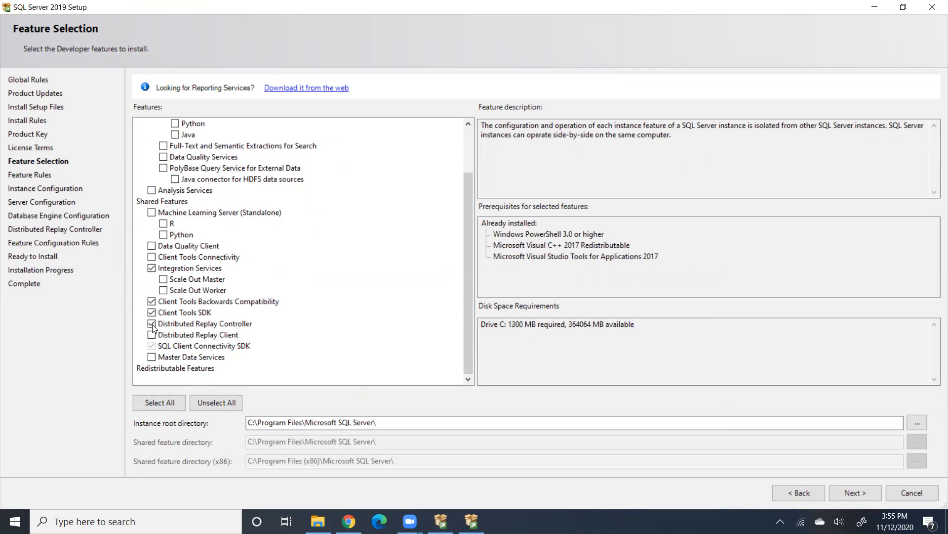
{"action": "left_click", "coordinate": [152, 325]}
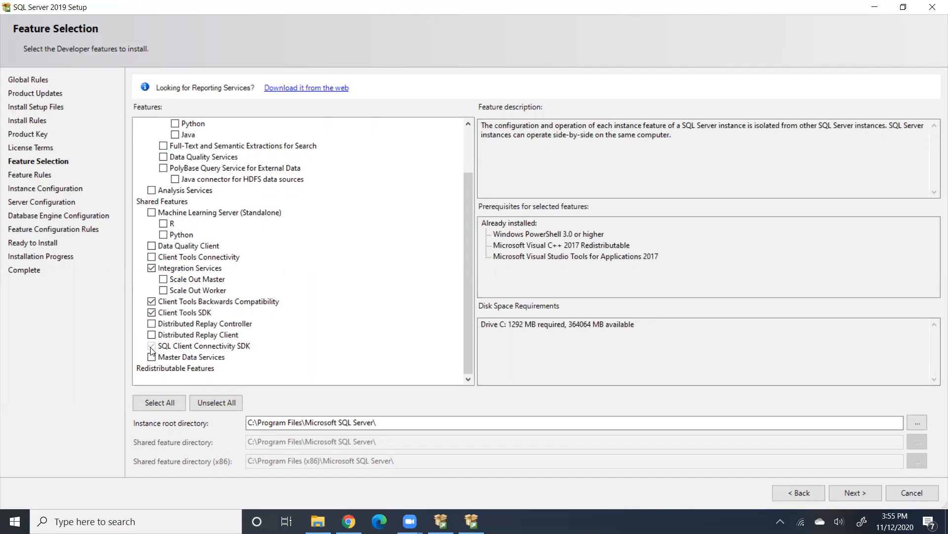
{"action": "left_click", "coordinate": [866, 492]}
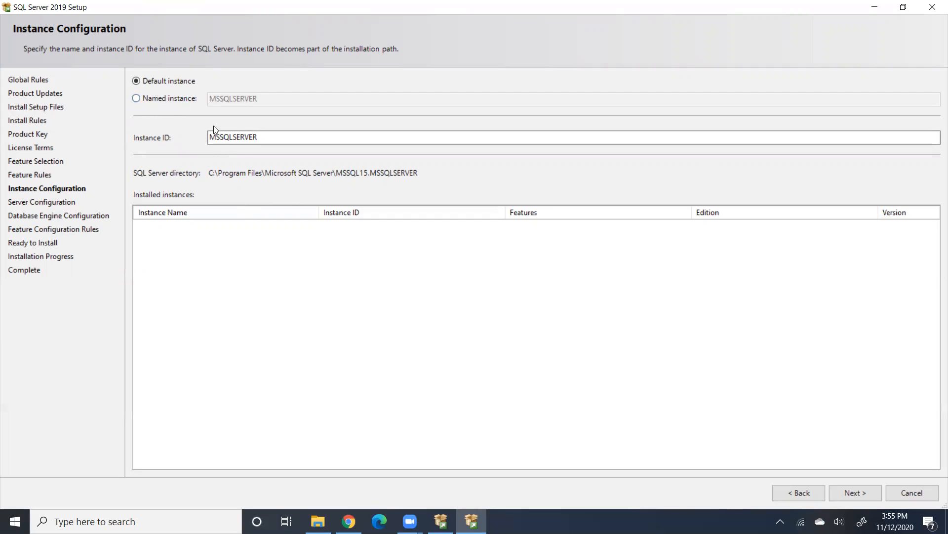
Accept the default instance MSSQLSERVER and the default service accounts
{"action": "left_click", "coordinate": [851, 493]}
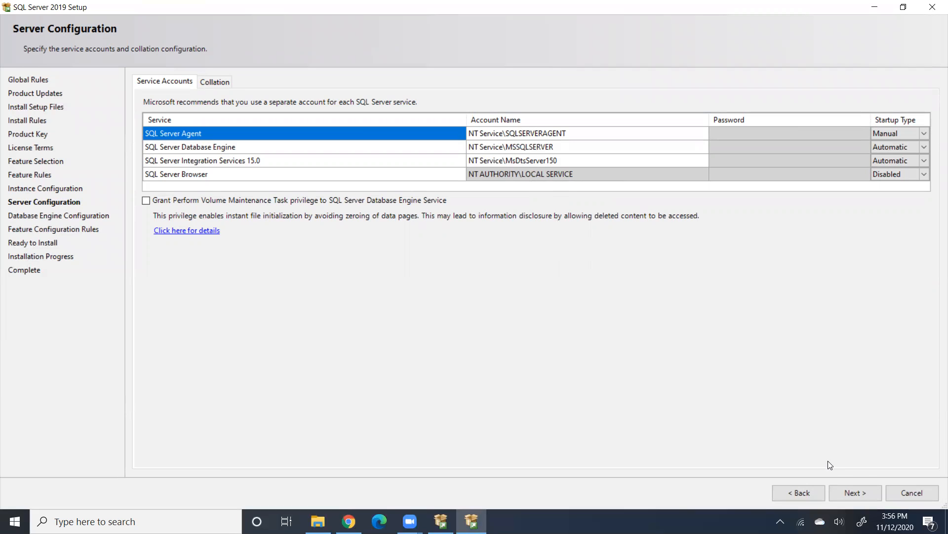
{"action": "left_click", "coordinate": [854, 493]}
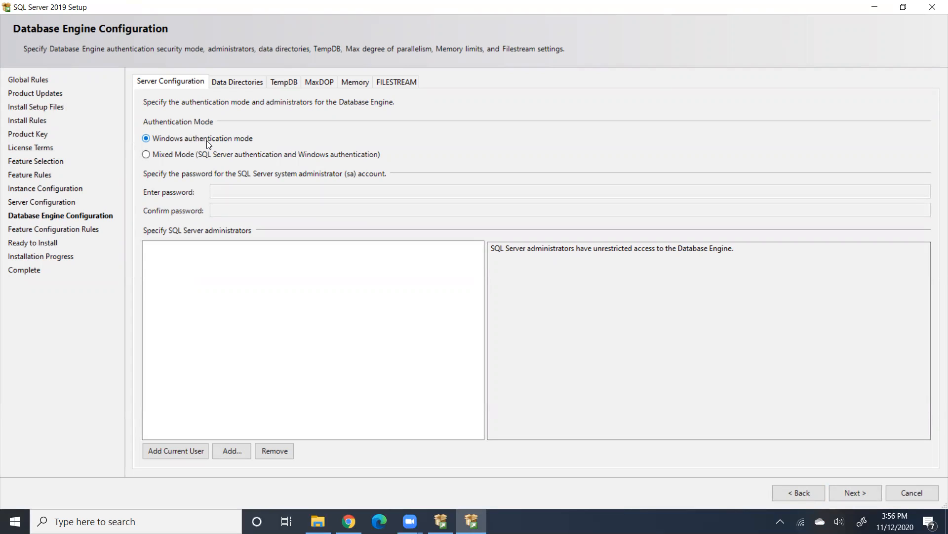
Set the Database Engine to Windows authentication mode and add the current user as SQL Server administrator
{"action": "left_click", "coordinate": [178, 156]}
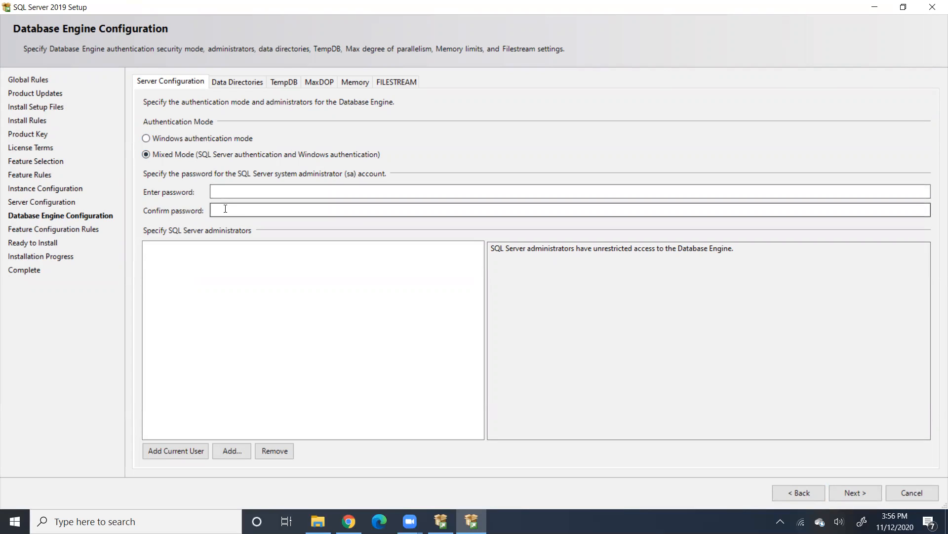
{"action": "left_click", "coordinate": [183, 140]}
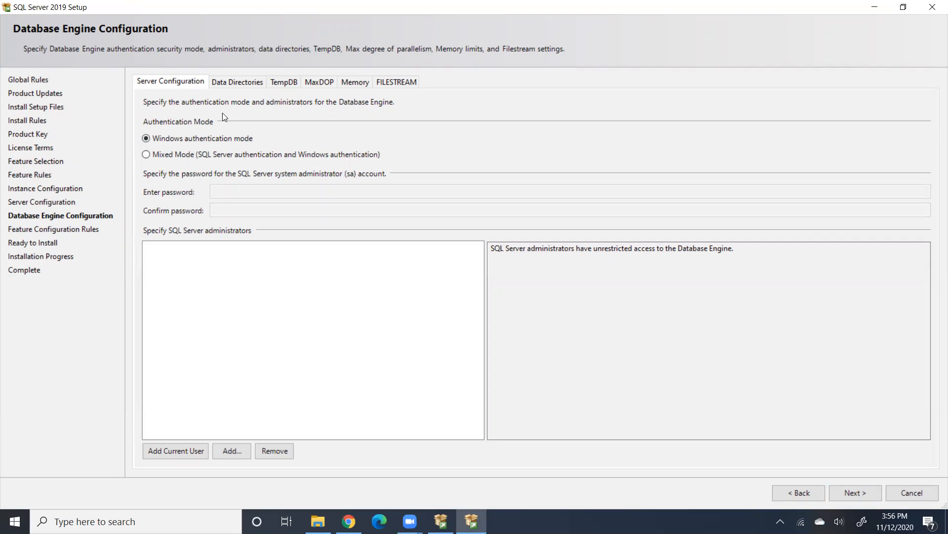
{"action": "left_click", "coordinate": [163, 450]}
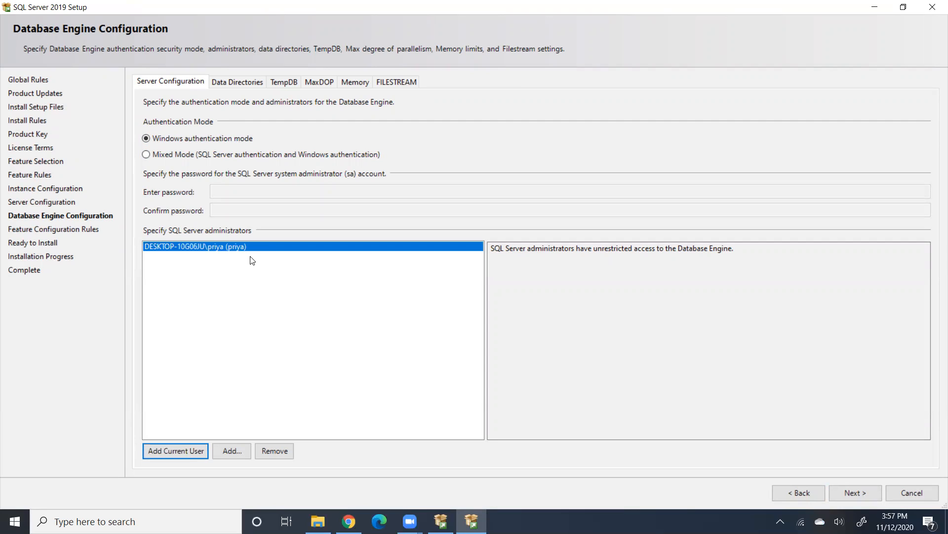
Install SQL Server 2019 with the configured options and close the setup wizard once it completes
{"action": "left_click", "coordinate": [860, 494]}
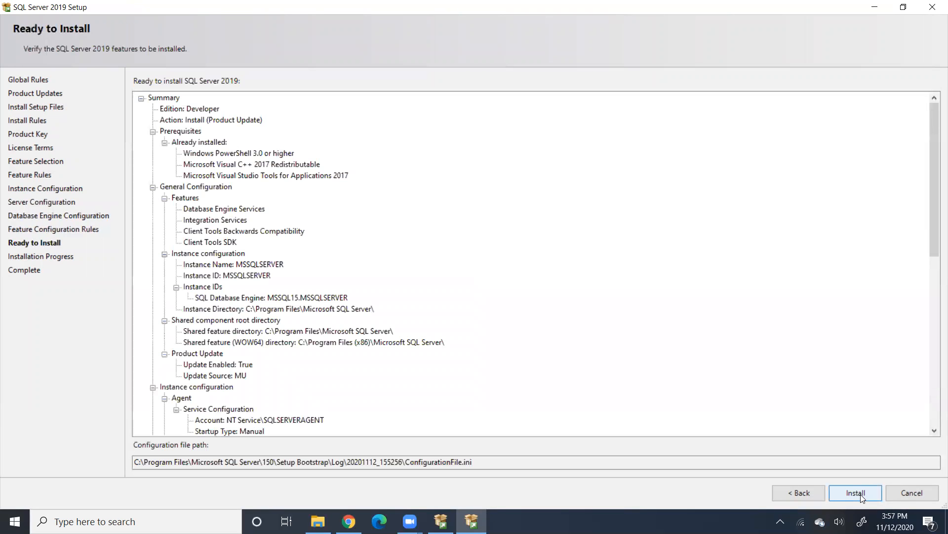
{"action": "left_click", "coordinate": [861, 494]}
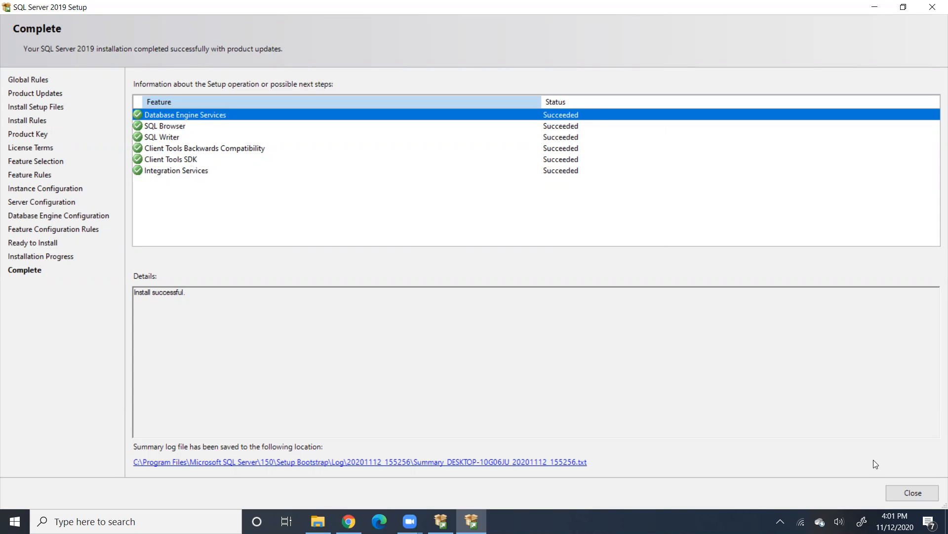
{"action": "left_click", "coordinate": [903, 493]}
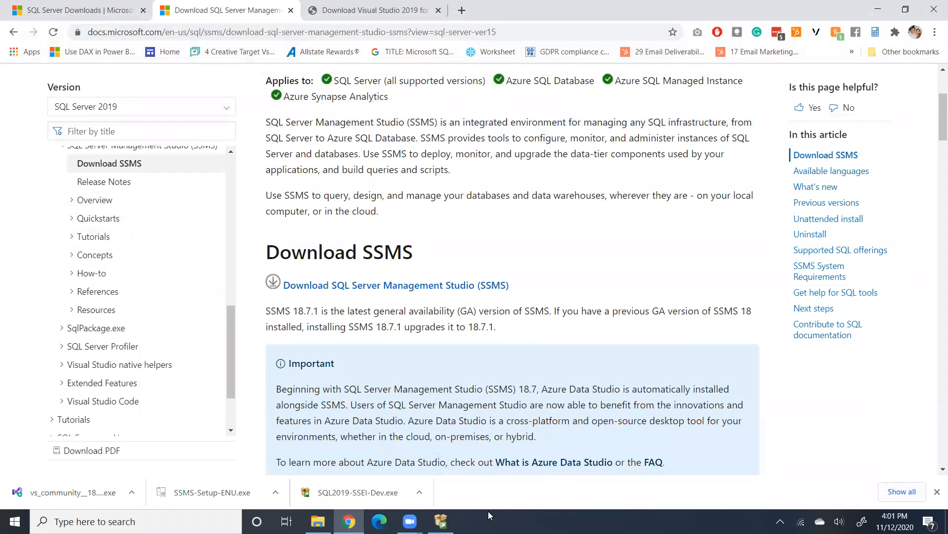
Open the SQL Server Management Tools download page from the SQL Server Installation Center and find the SSMS download link
{"action": "left_click", "coordinate": [441, 521]}
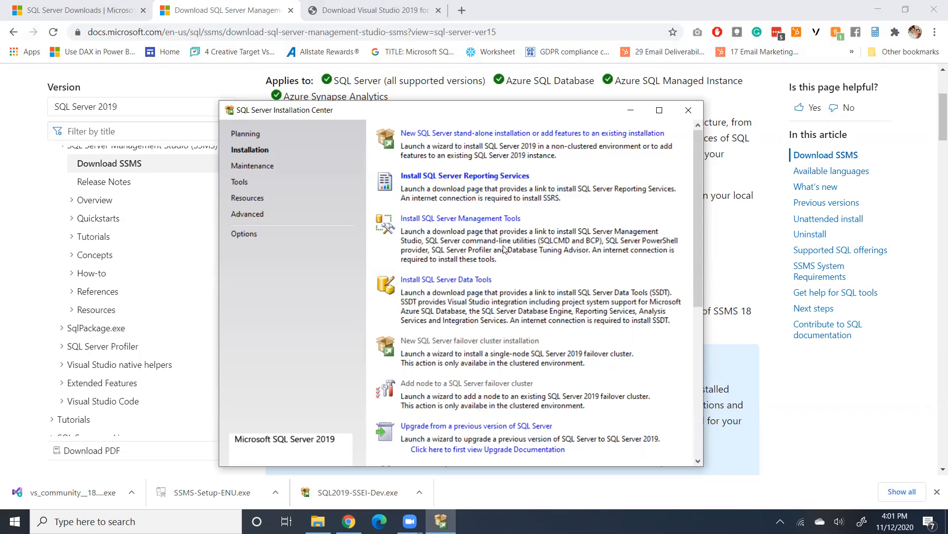
{"action": "left_click", "coordinate": [484, 219]}
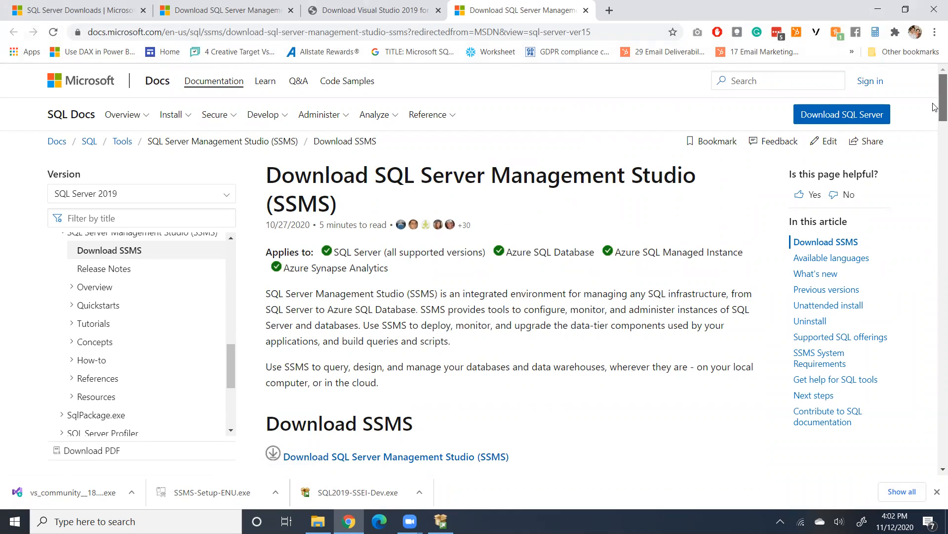
{"action": "scroll", "coordinate": [935, 107], "scroll_direction": "down", "scroll_amount": 3}
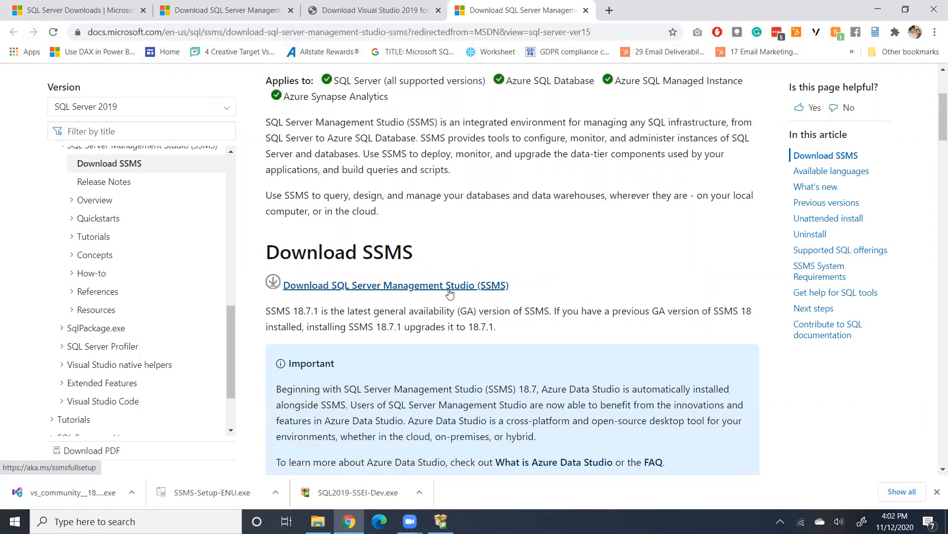
Run SSMS-Setup-ENU.exe from the Downloads folder as administrator and install Management Studio 18.7.1 in the default location, closing the setup when done
{"action": "left_click", "coordinate": [278, 491]}
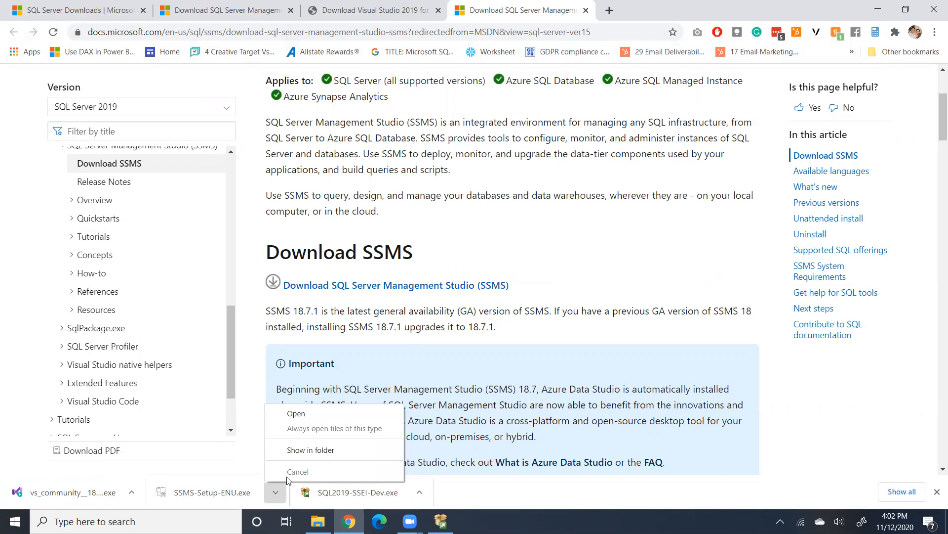
{"action": "left_click", "coordinate": [305, 450]}
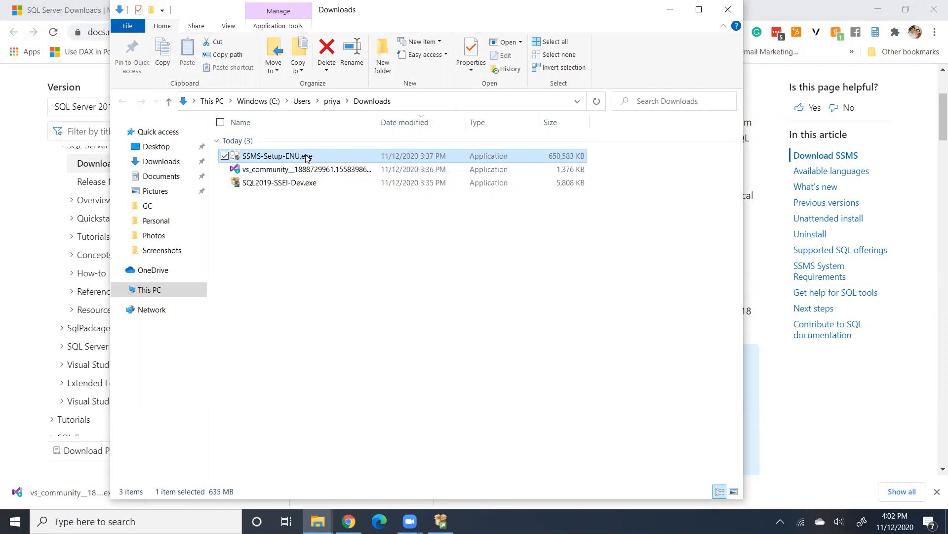
{"action": "right_click", "coordinate": [305, 158]}
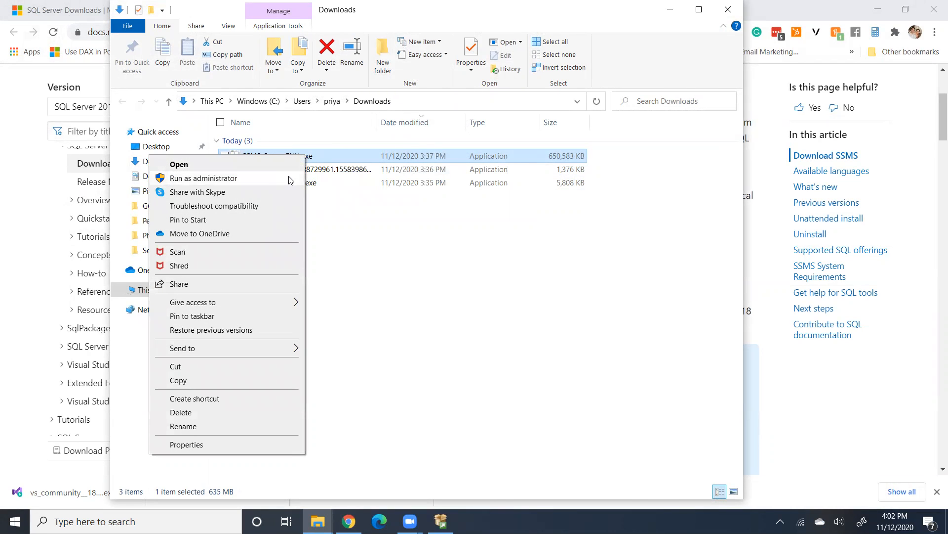
{"action": "left_click", "coordinate": [290, 178]}
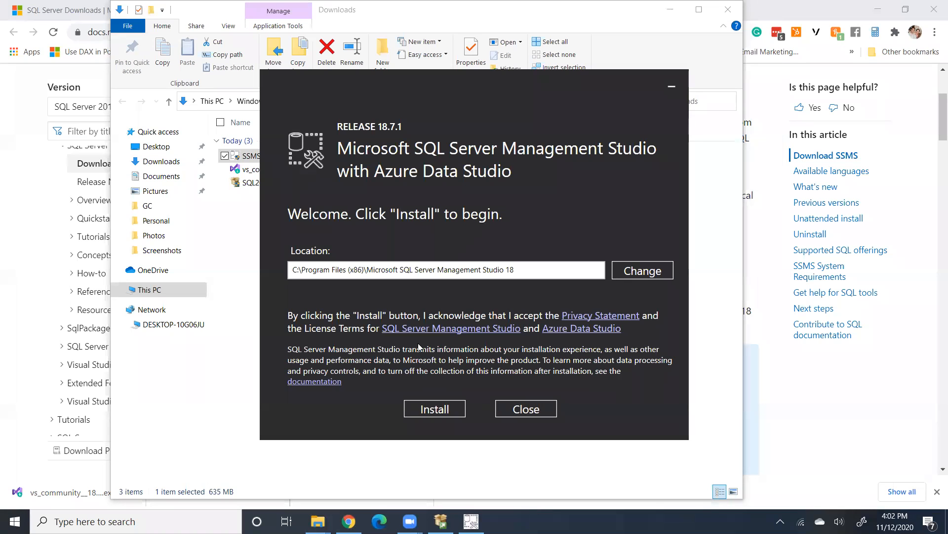
{"action": "left_click", "coordinate": [447, 408]}
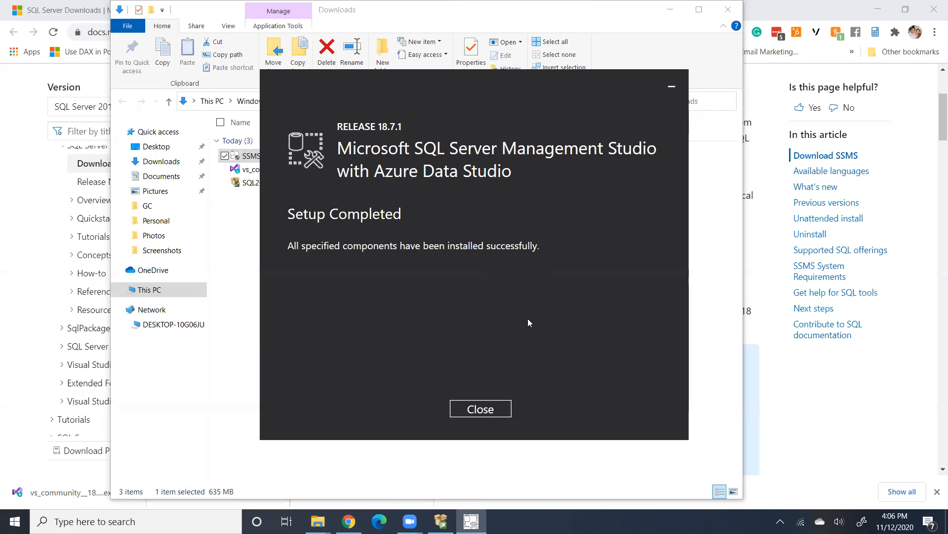
{"action": "left_click", "coordinate": [487, 415]}
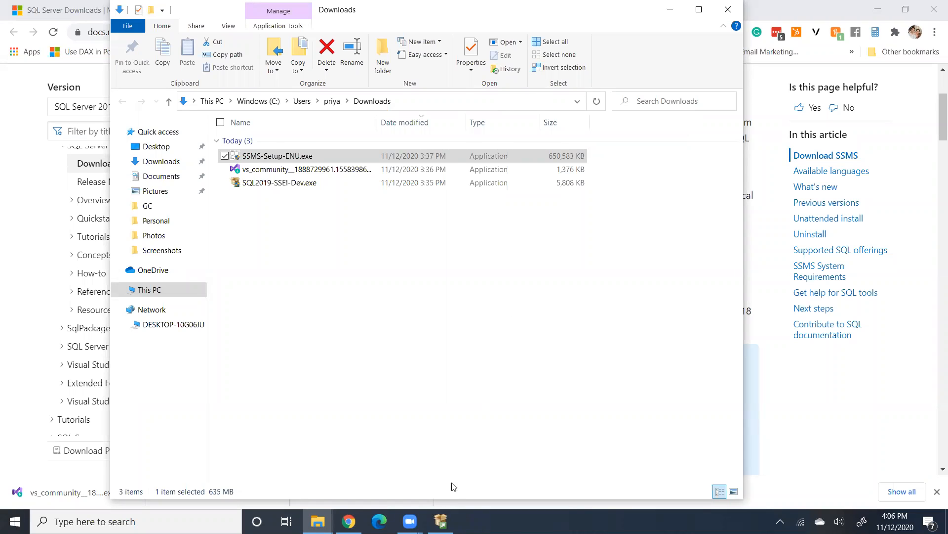
Download the English SQL Server 2019 Reporting Services installer through the Reporting Services link in the SQL Server Installation Center
{"action": "left_click", "coordinate": [441, 521]}
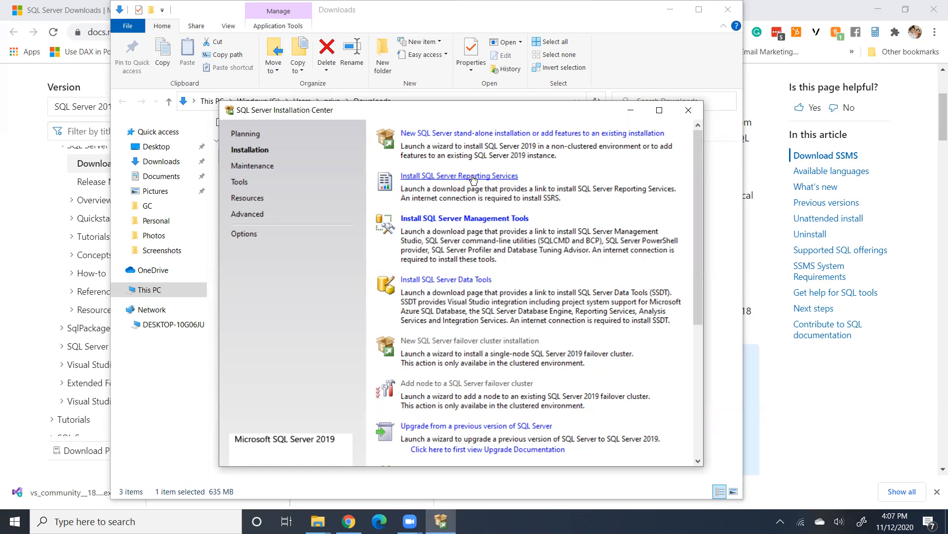
{"action": "left_click", "coordinate": [473, 176]}
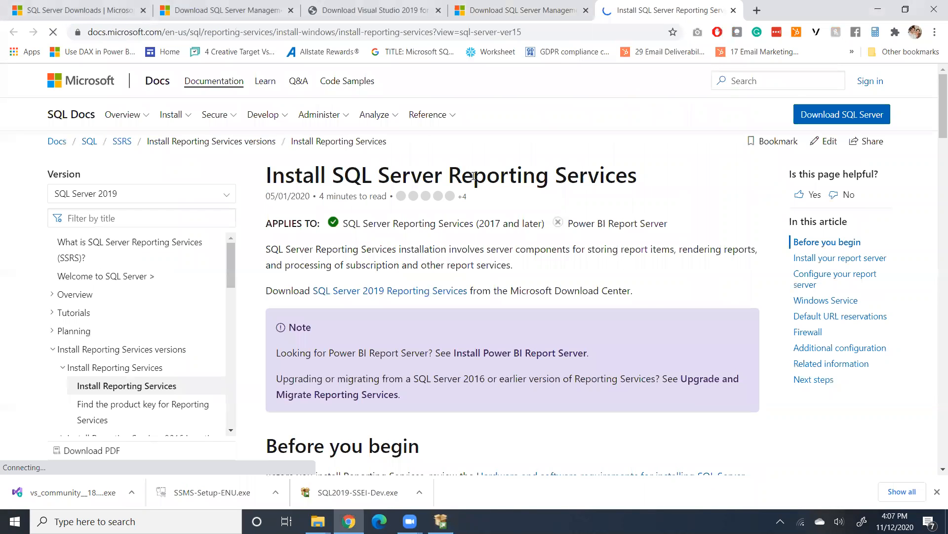
{"action": "left_click_drag", "start_coordinate": [934, 116], "coordinate": [934, 424]}
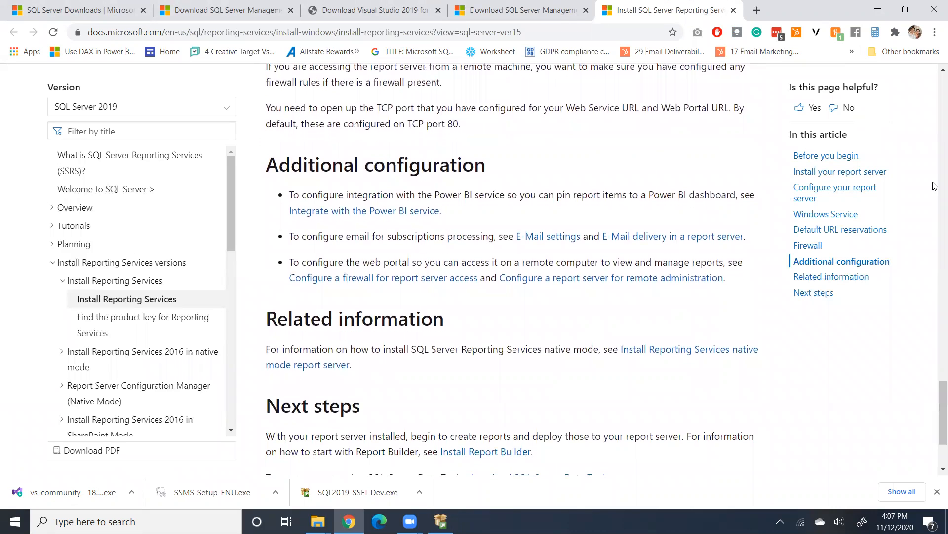
{"action": "left_click_drag", "start_coordinate": [934, 374], "coordinate": [935, 101]}
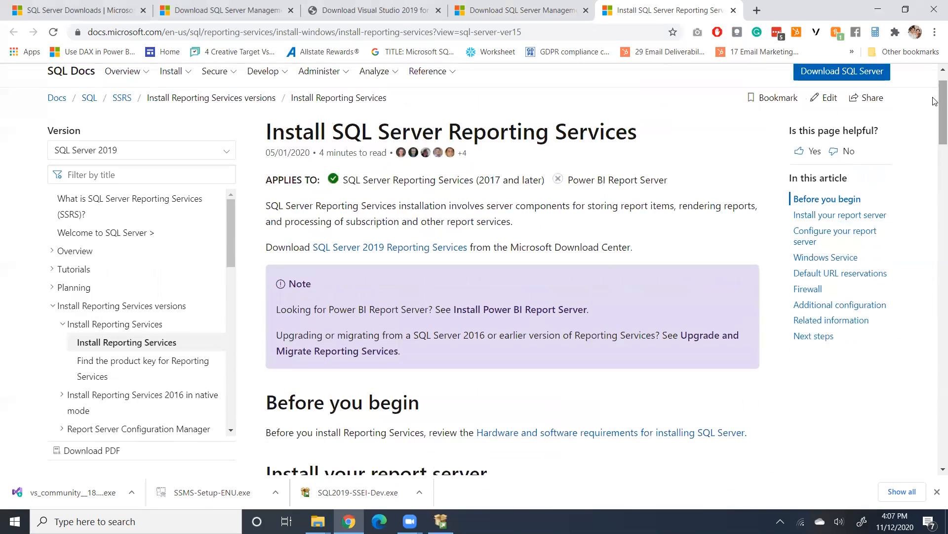
{"action": "left_click", "coordinate": [411, 255]}
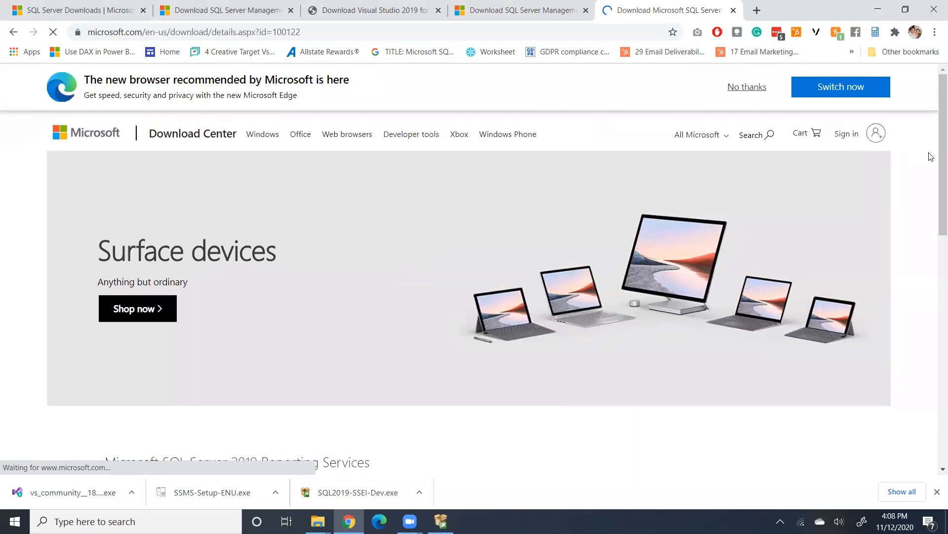
{"action": "scroll", "coordinate": [933, 150], "scroll_direction": "down", "scroll_amount": 4}
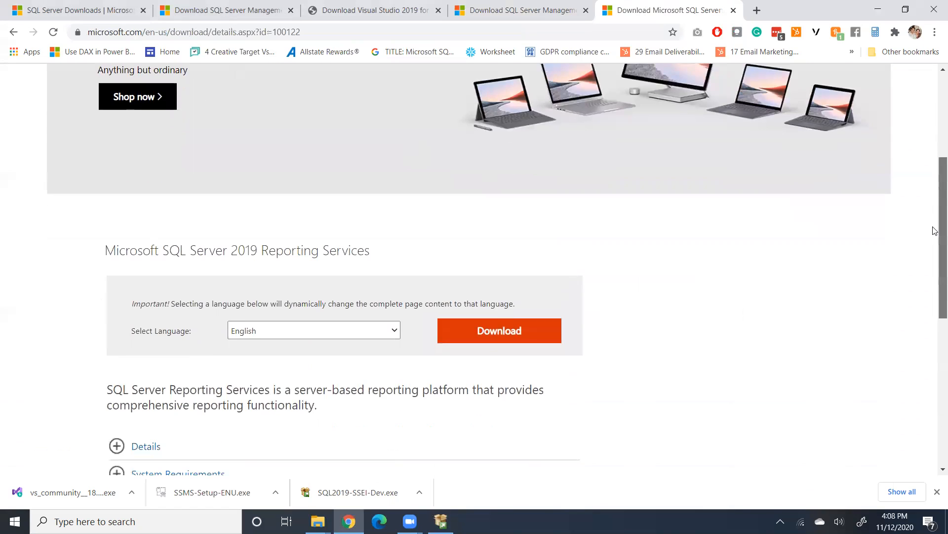
{"action": "left_click", "coordinate": [539, 336]}
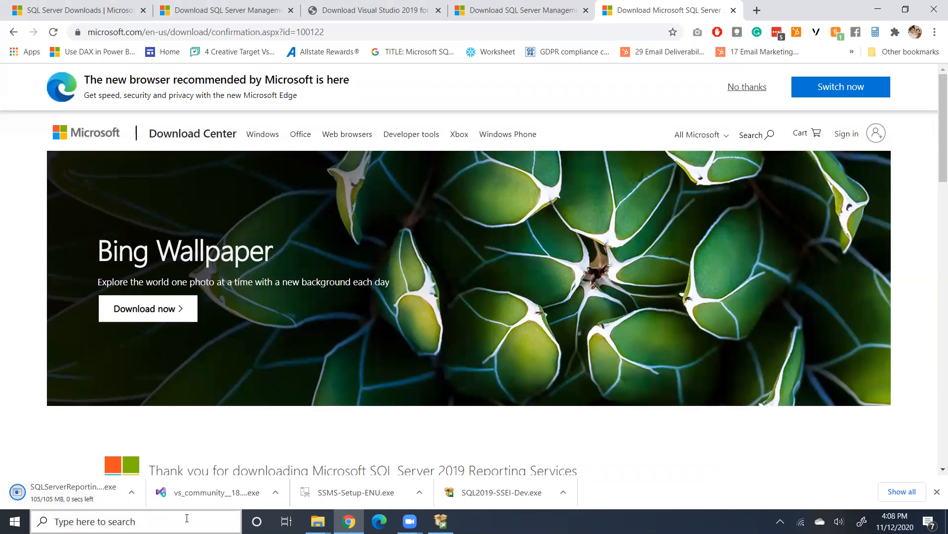
Launch the downloaded Reporting Services installer and choose the free Developer edition
{"action": "left_click", "coordinate": [132, 492]}
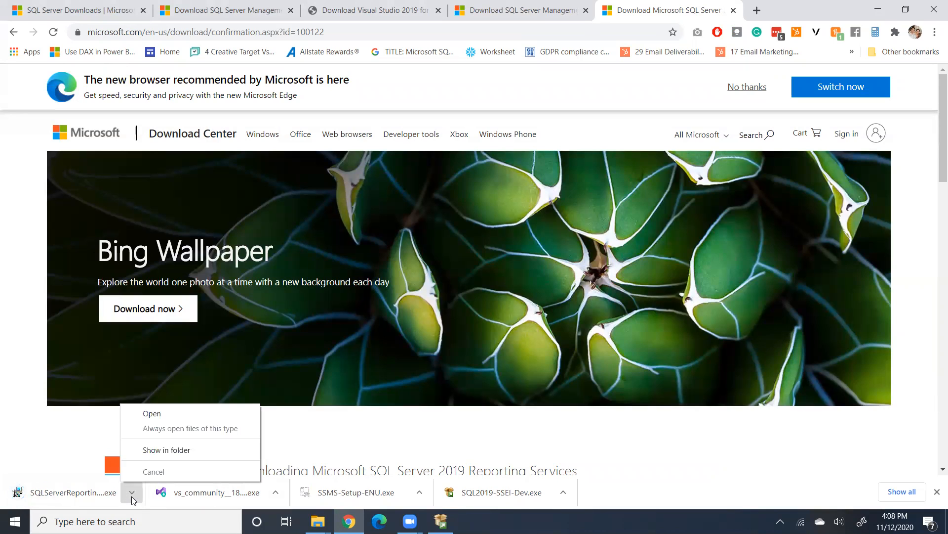
{"action": "left_click", "coordinate": [179, 416]}
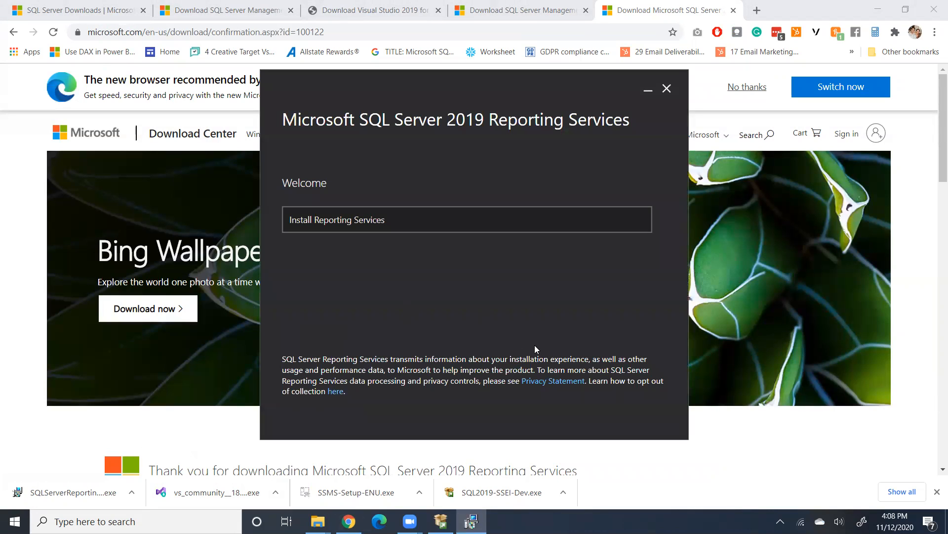
{"action": "left_click", "coordinate": [454, 223]}
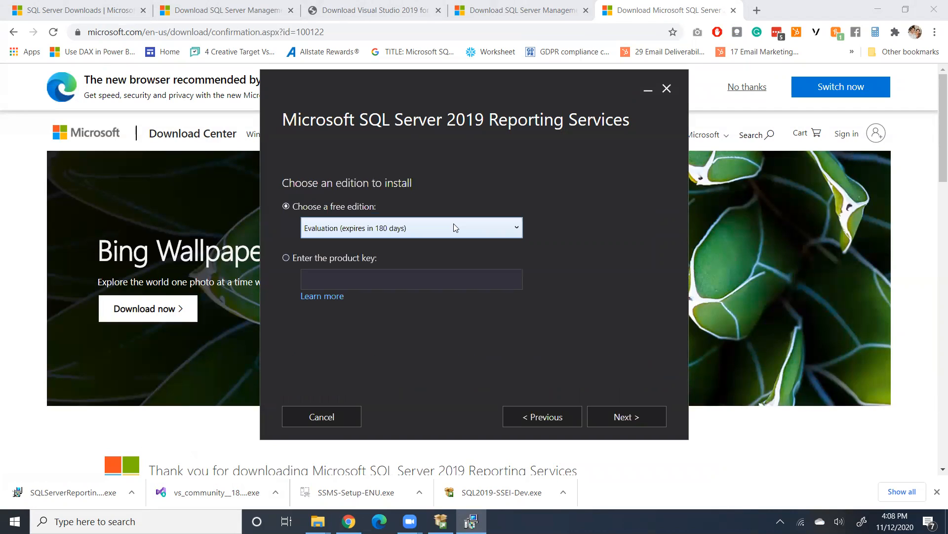
{"action": "left_click", "coordinate": [415, 224]}
{"action": "left_click", "coordinate": [350, 258]}
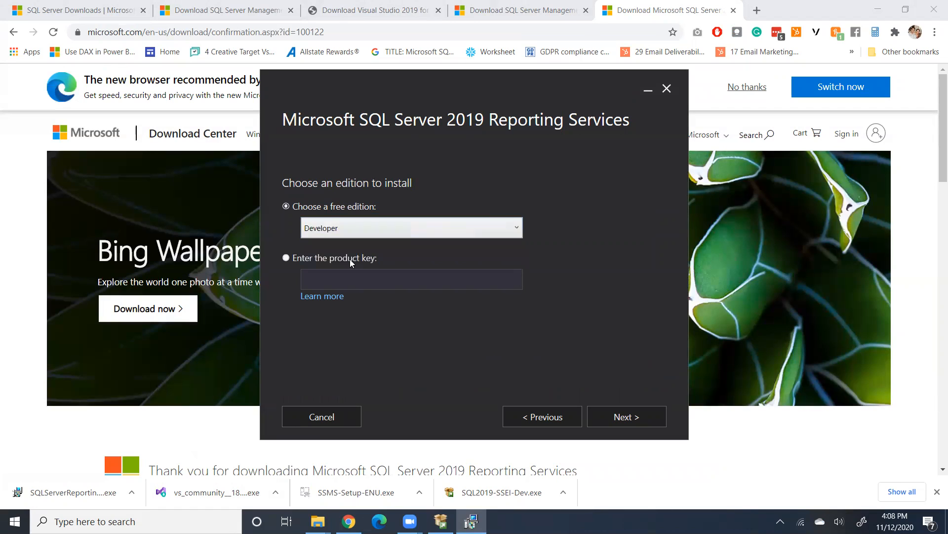
Accept the license terms and install Reporting Services only, keeping the default install location
{"action": "left_click", "coordinate": [628, 420]}
{"action": "left_click", "coordinate": [353, 373]}
{"action": "left_click", "coordinate": [609, 418]}
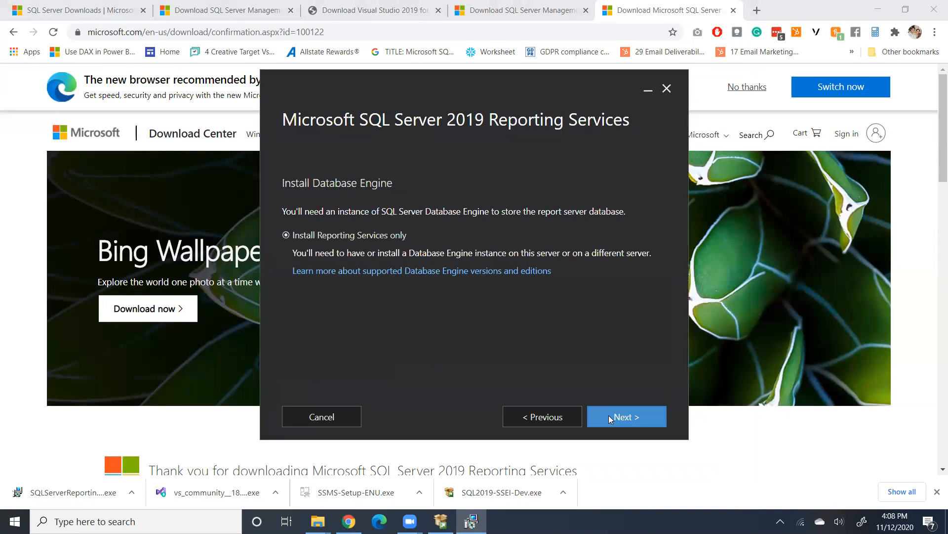
{"action": "left_click", "coordinate": [610, 418]}
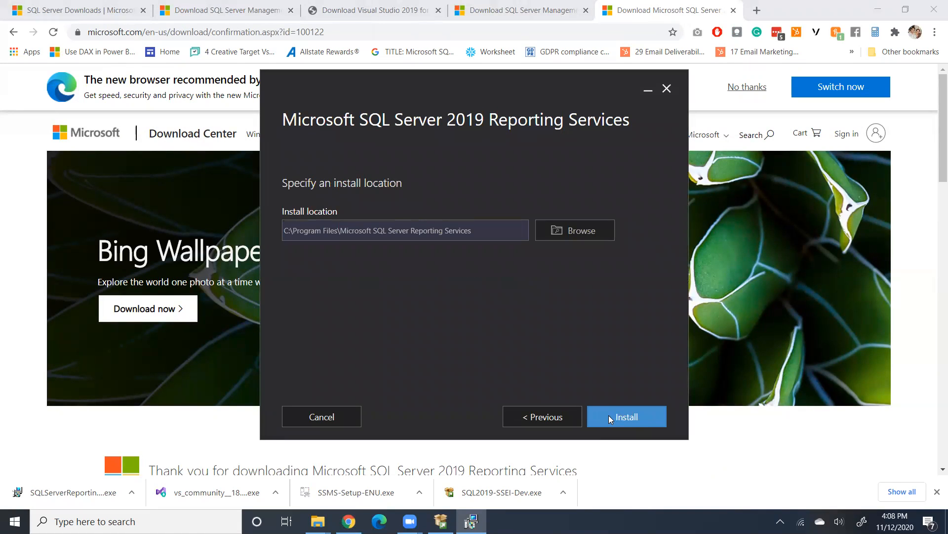
{"action": "left_click", "coordinate": [609, 415]}
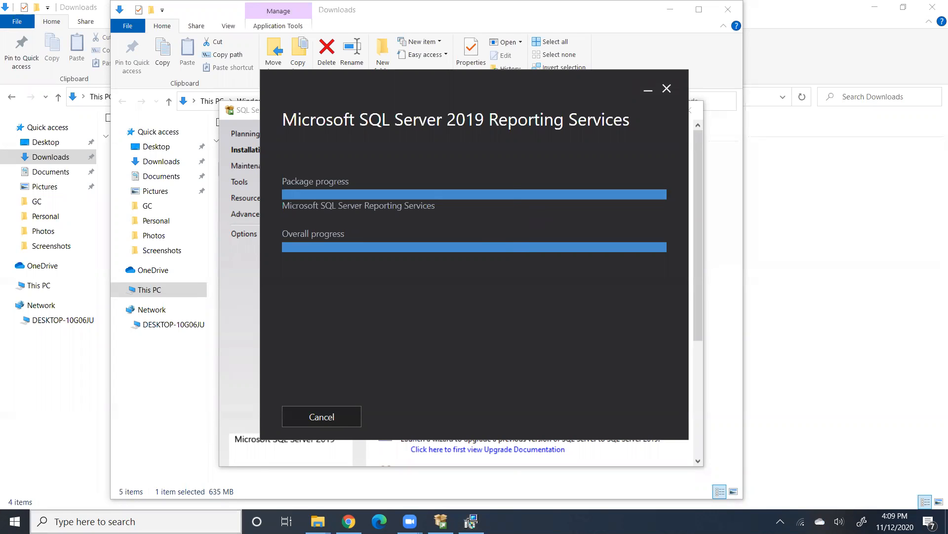
Search Windows for "ssm" and launch Microsoft SQL Server Management Studio 18
{"action": "left_click", "coordinate": [136, 521]}
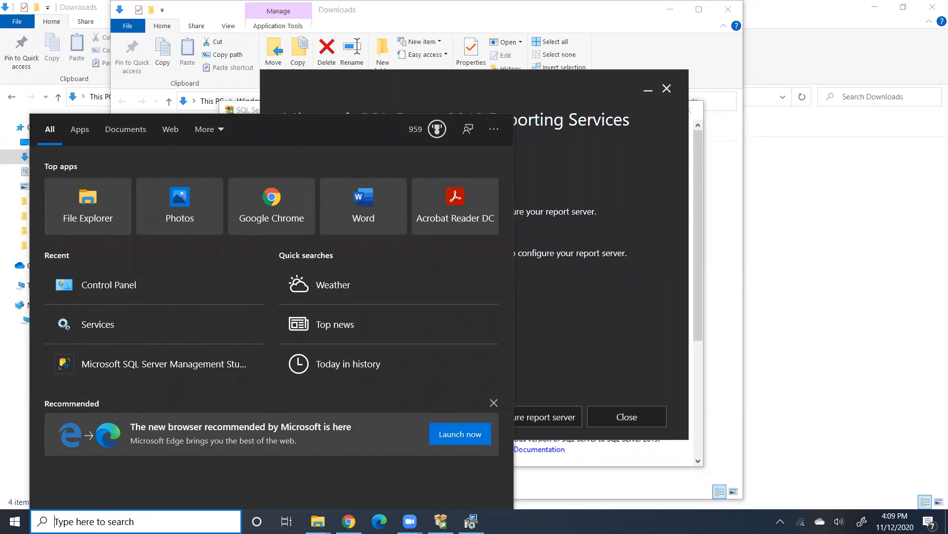
{"action": "type", "text": "ss"}
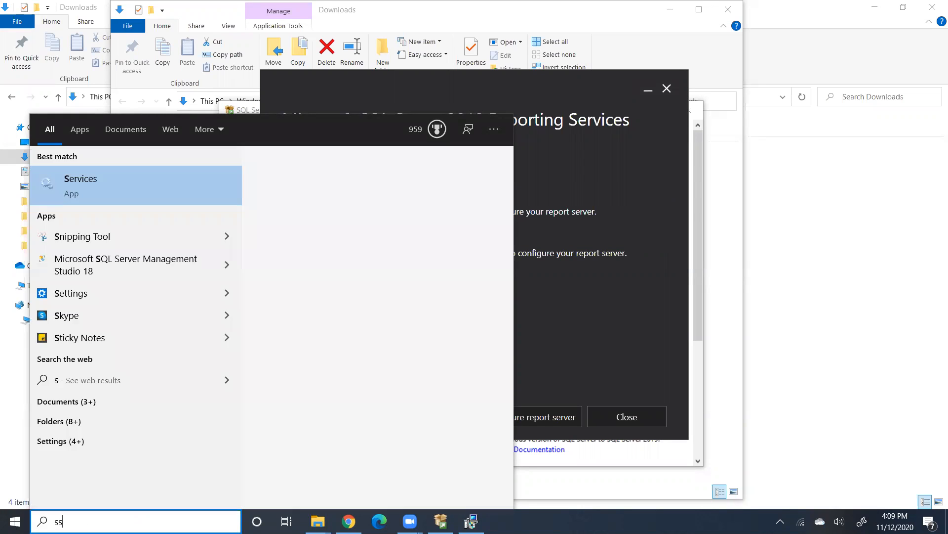
{"action": "type", "text": "m"}
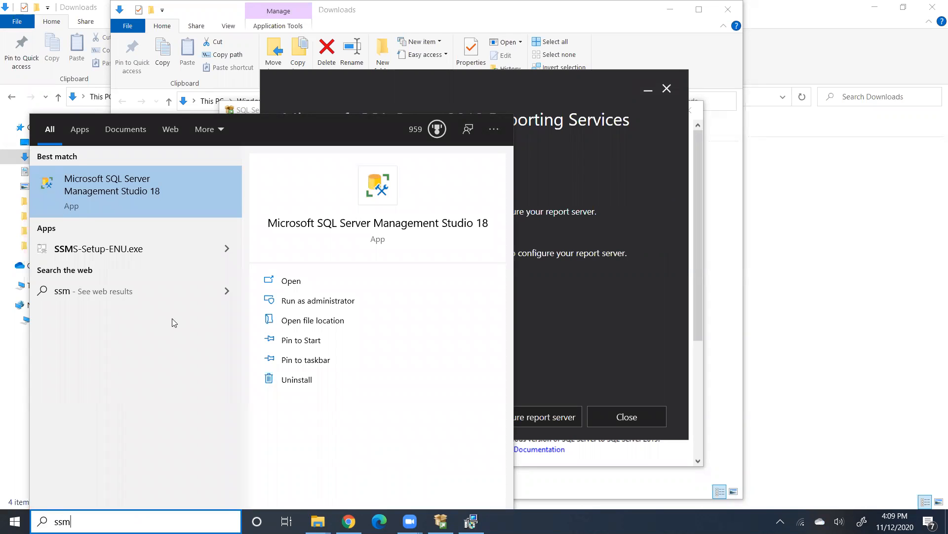
{"action": "left_click", "coordinate": [158, 203]}
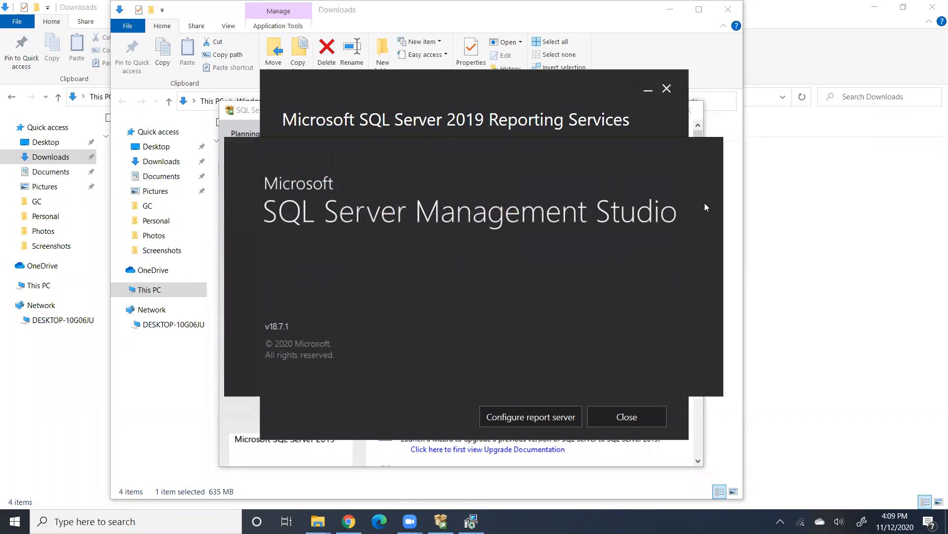
Close the SQL Server Installation Center and the Downloads folder window covering Management Studio
{"action": "left_click", "coordinate": [650, 93]}
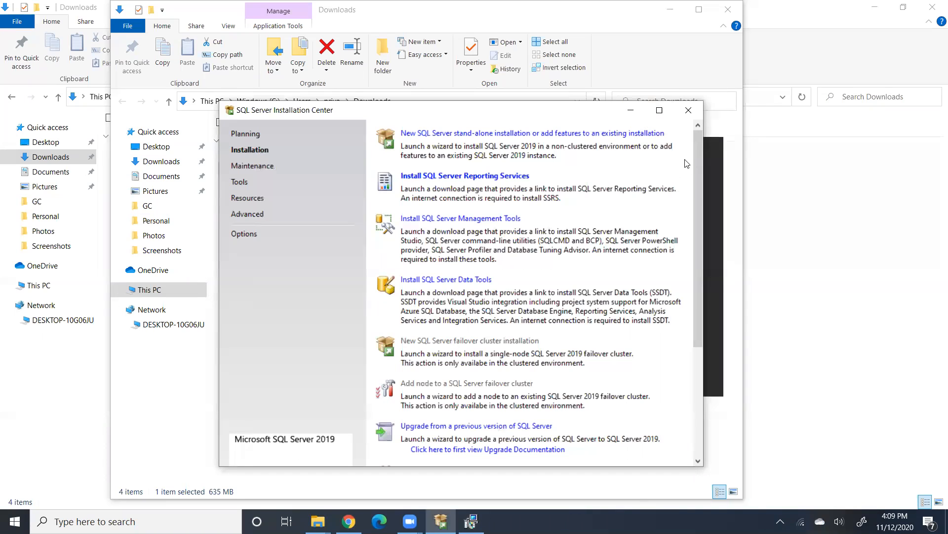
{"action": "left_click", "coordinate": [685, 115]}
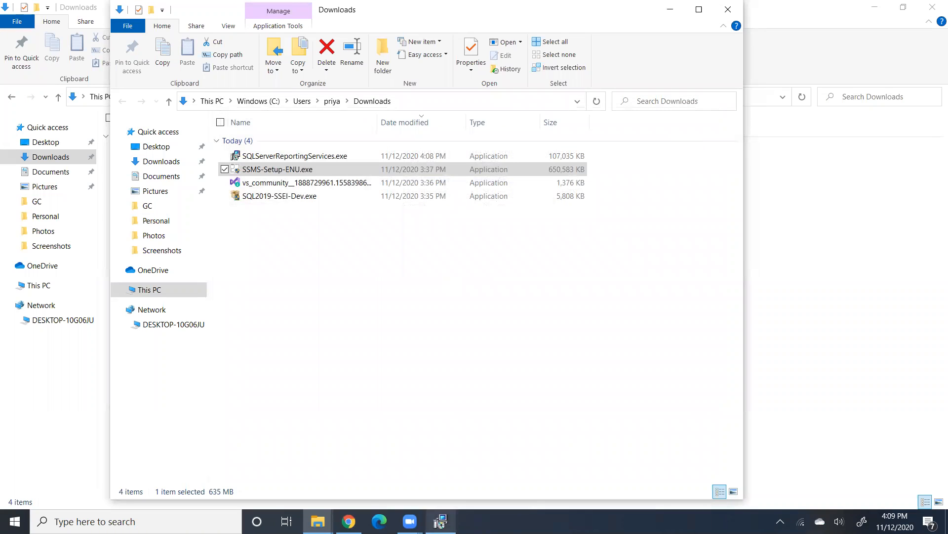
{"action": "left_click", "coordinate": [441, 521]}
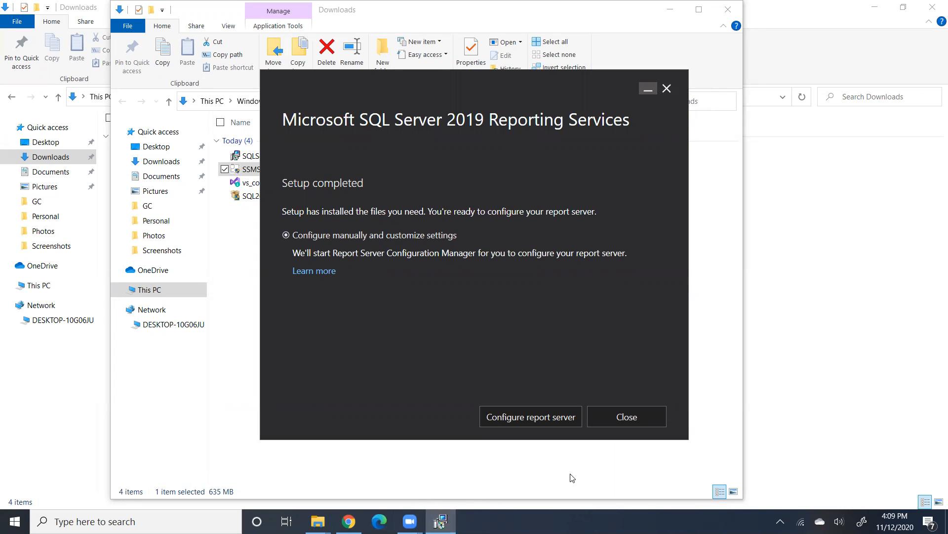
{"action": "left_click", "coordinate": [729, 10]}
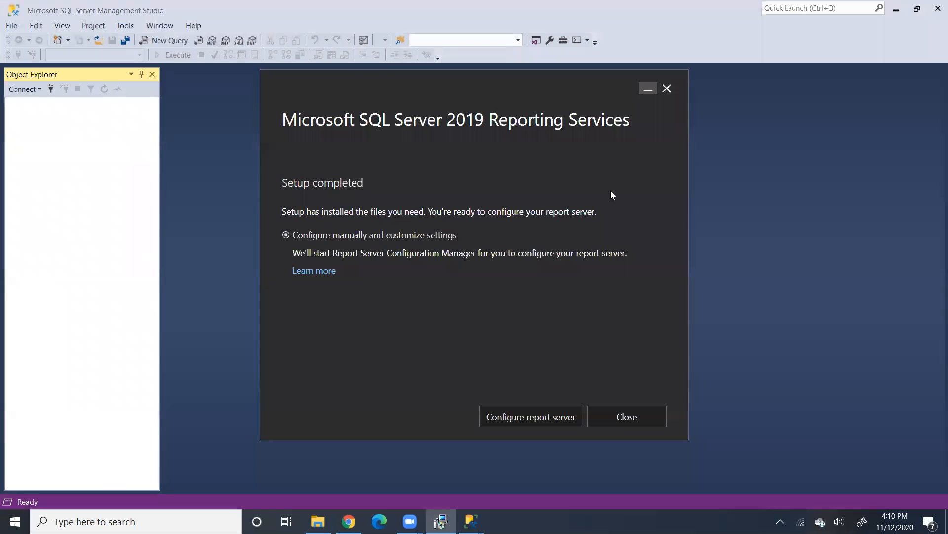
Connect to the local Database Engine with Windows Authentication and open a new query window
{"action": "left_click", "coordinate": [649, 88]}
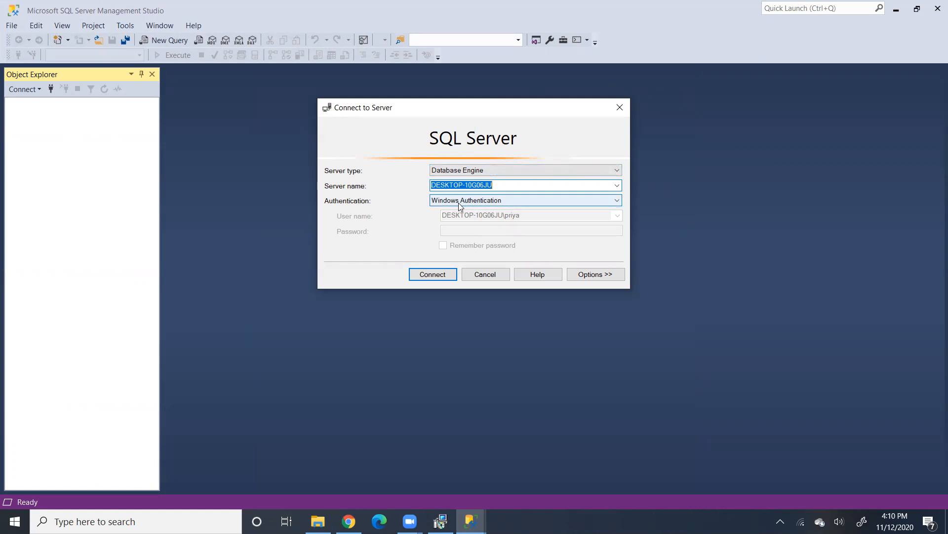
{"action": "left_click", "coordinate": [439, 273]}
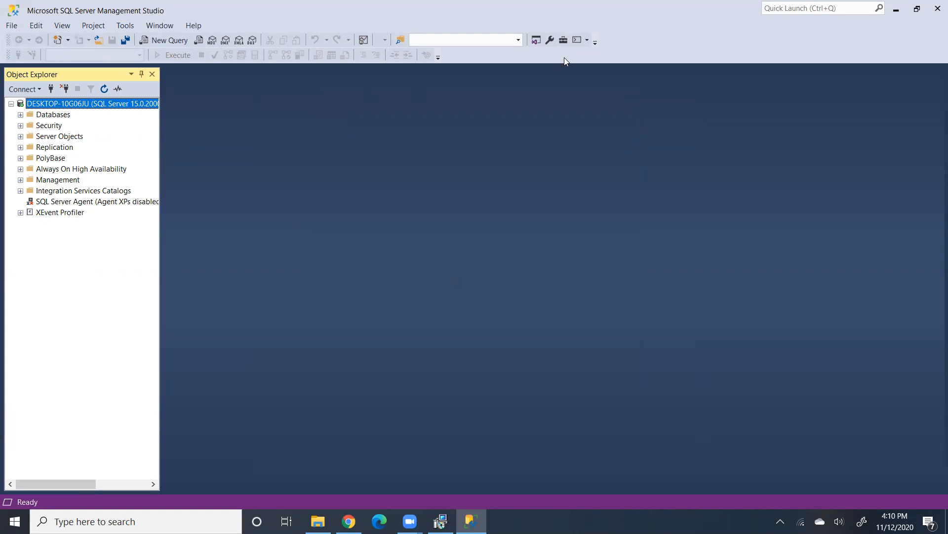
{"action": "left_click", "coordinate": [154, 39]}
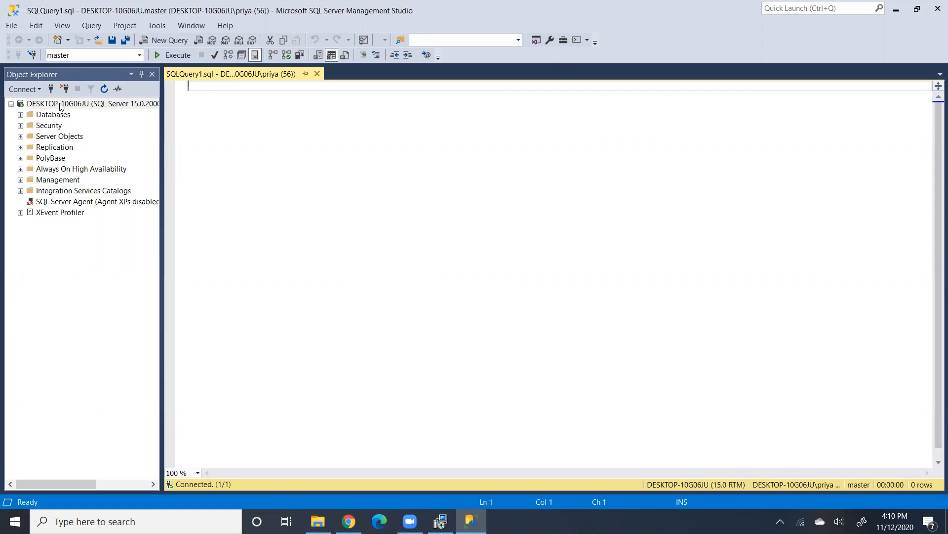
Expand the server's Databases folder in Object Explorer to view its subfolders
{"action": "left_click", "coordinate": [21, 115]}
{"action": "left_click", "coordinate": [22, 115]}
{"action": "left_click", "coordinate": [21, 115]}
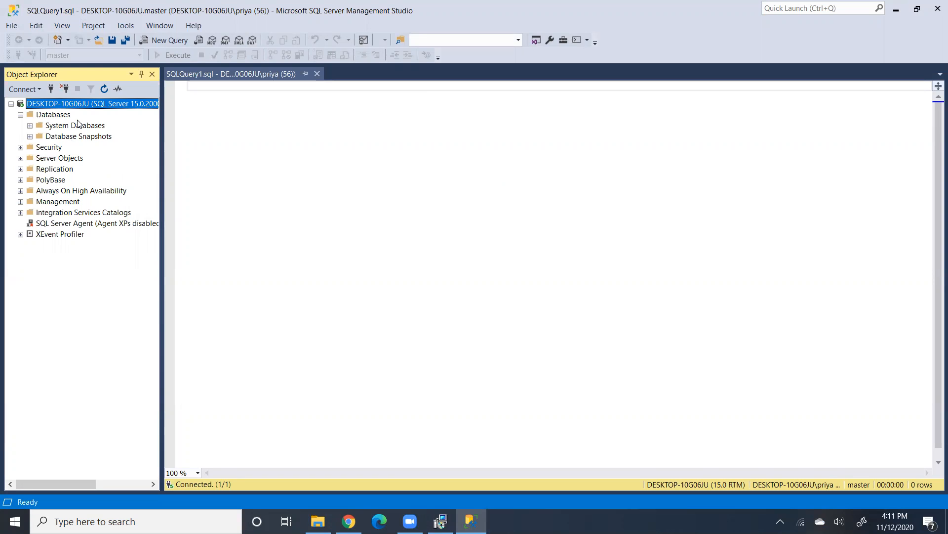
Open Management Studio's options and set the Text Editor font size to 12 in the Fonts and Colors settings
{"action": "left_click", "coordinate": [124, 27]}
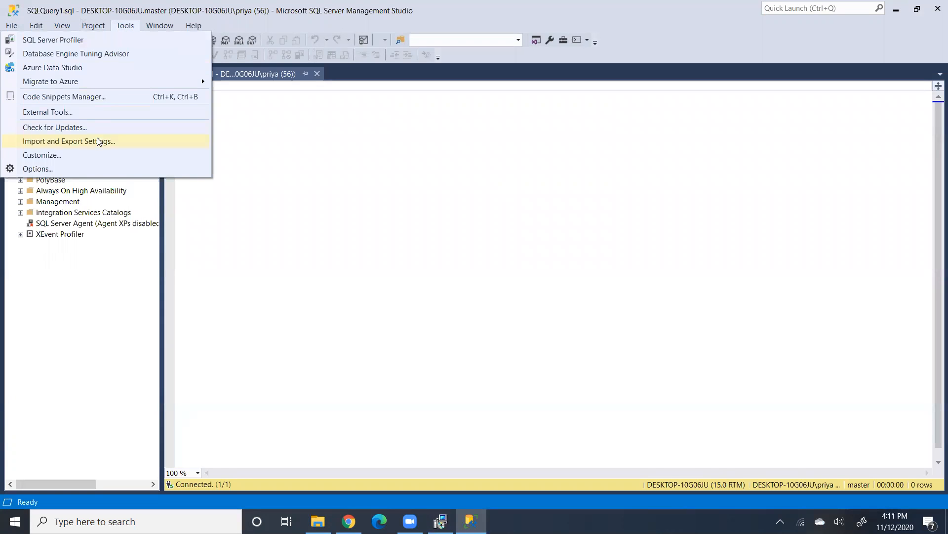
{"action": "left_click", "coordinate": [94, 174]}
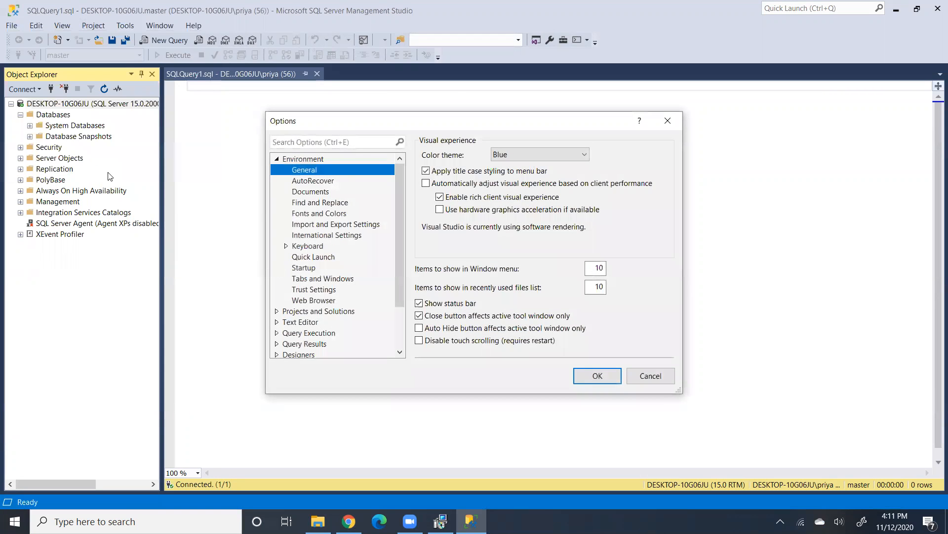
{"action": "left_click", "coordinate": [278, 158]}
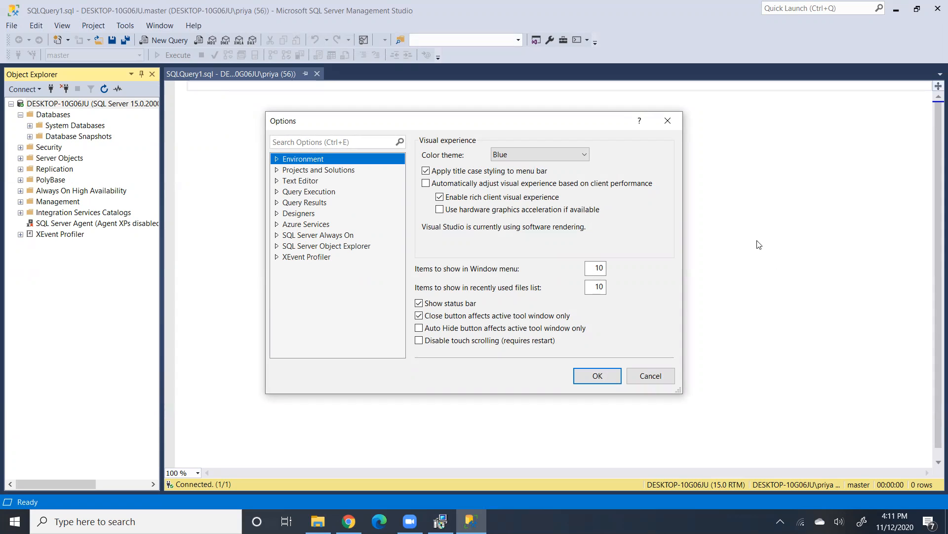
{"action": "left_click", "coordinate": [277, 160]}
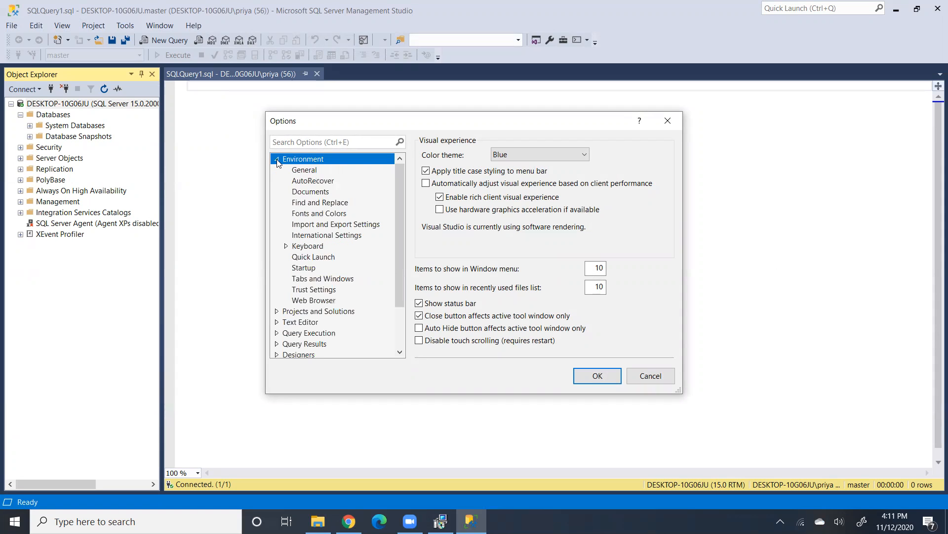
{"action": "left_click", "coordinate": [321, 212]}
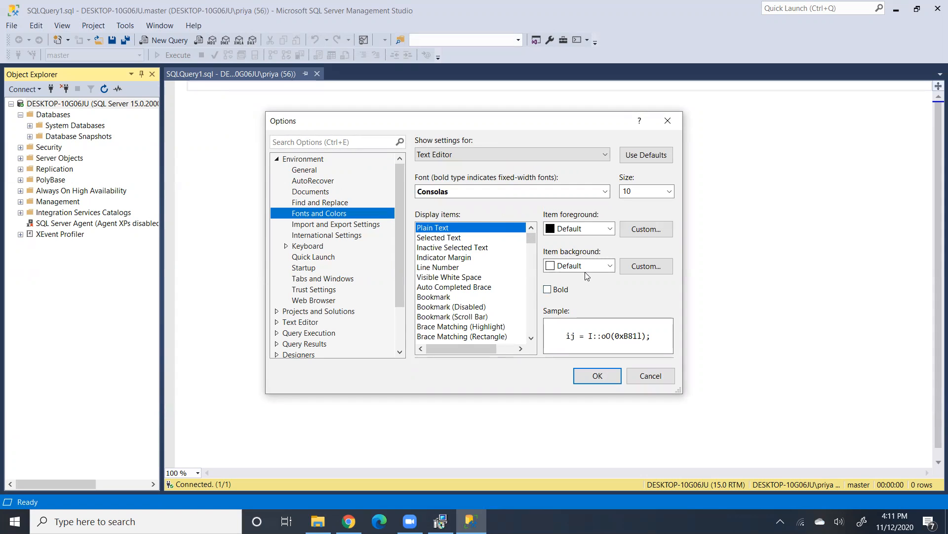
{"action": "left_click", "coordinate": [635, 191]}
{"action": "key", "text": "BackSpace"}
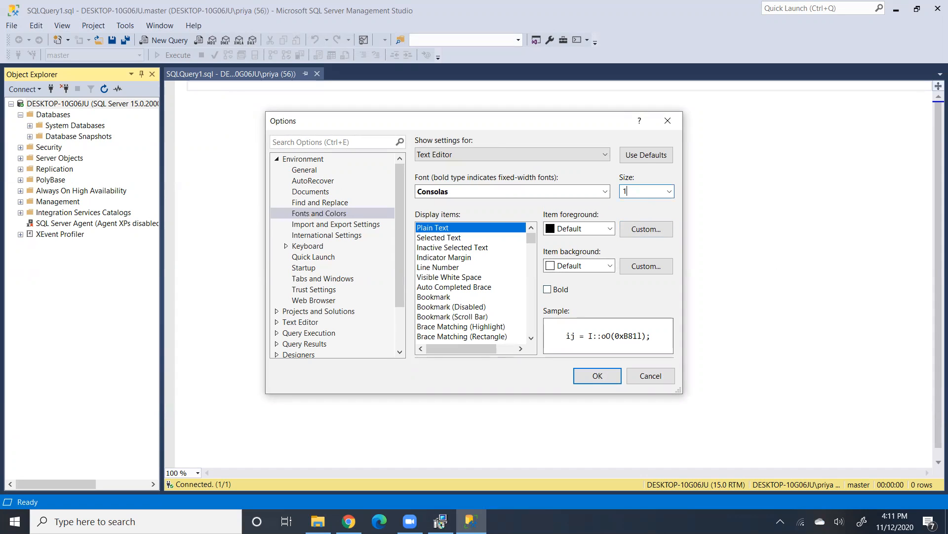
{"action": "type", "text": "2"}
{"action": "left_click", "coordinate": [567, 294]}
{"action": "left_click", "coordinate": [566, 295]}
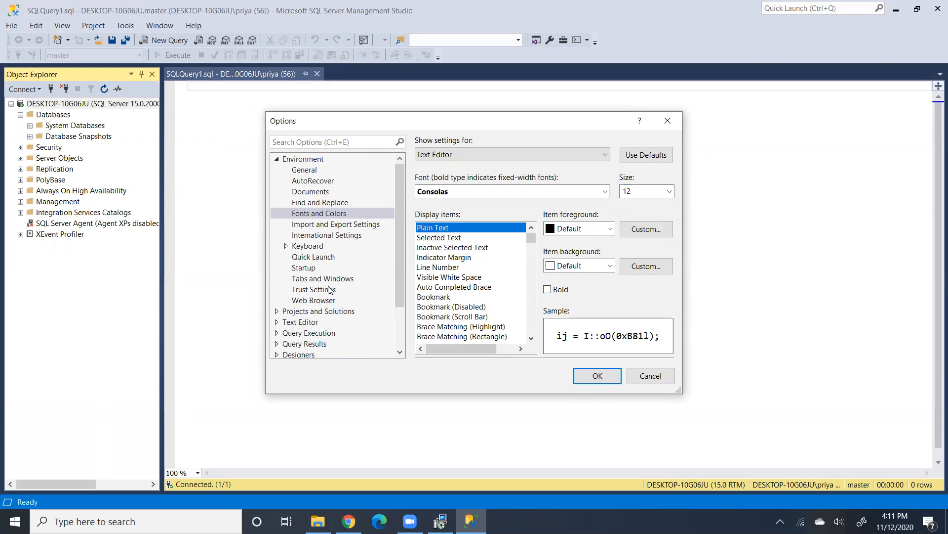
Set the Environment startup behaviour to "Open Object Explorer and query window"
{"action": "left_click", "coordinate": [305, 269]}
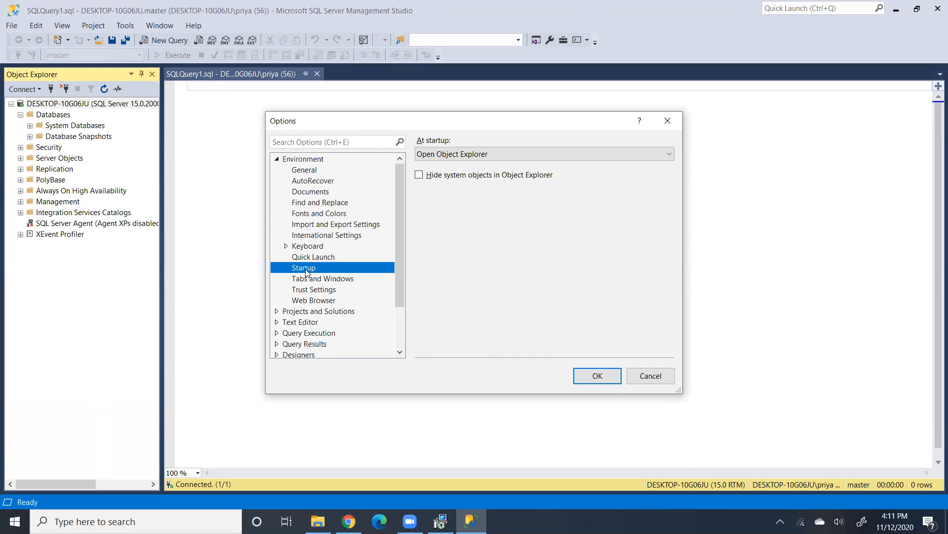
{"action": "left_click", "coordinate": [463, 154]}
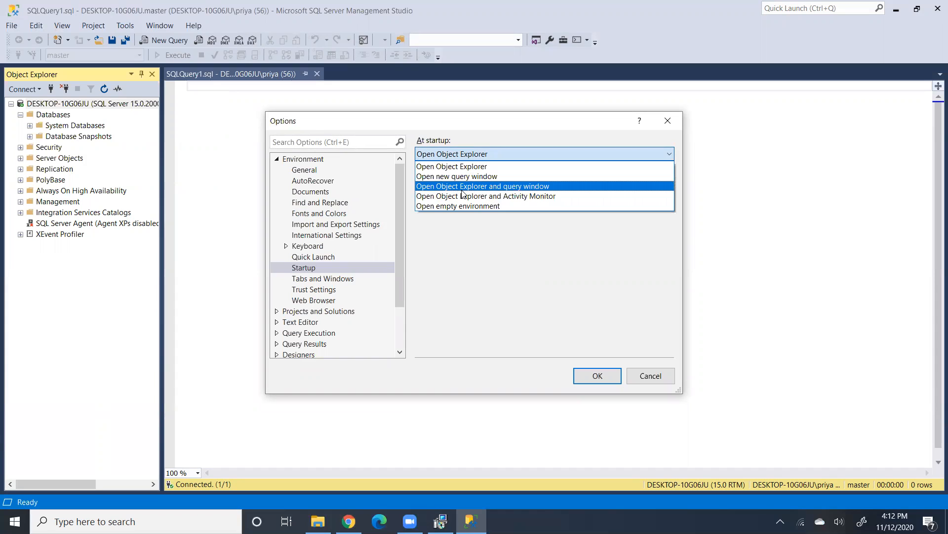
{"action": "left_click", "coordinate": [462, 189]}
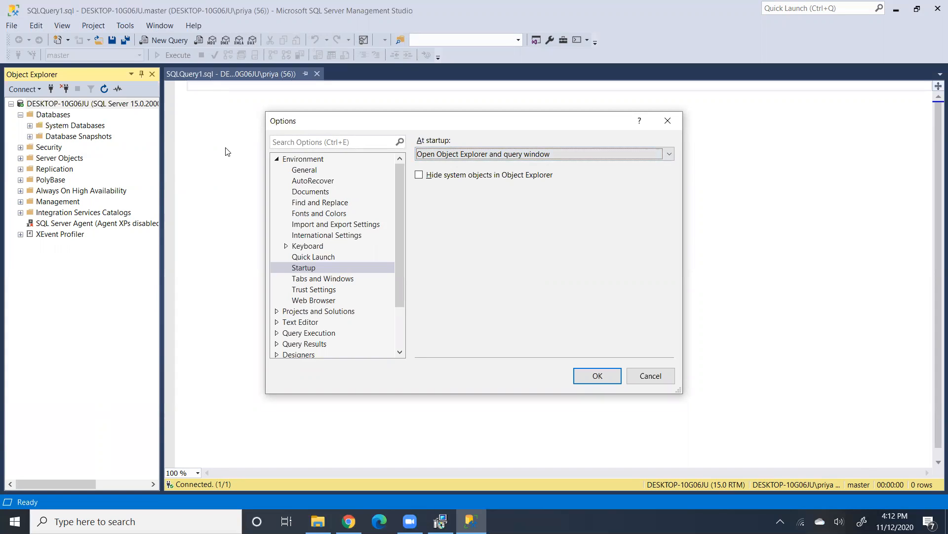
Enable line numbers and word wrap for the Transact-SQL text editor and save the options
{"action": "left_click", "coordinate": [277, 159]}
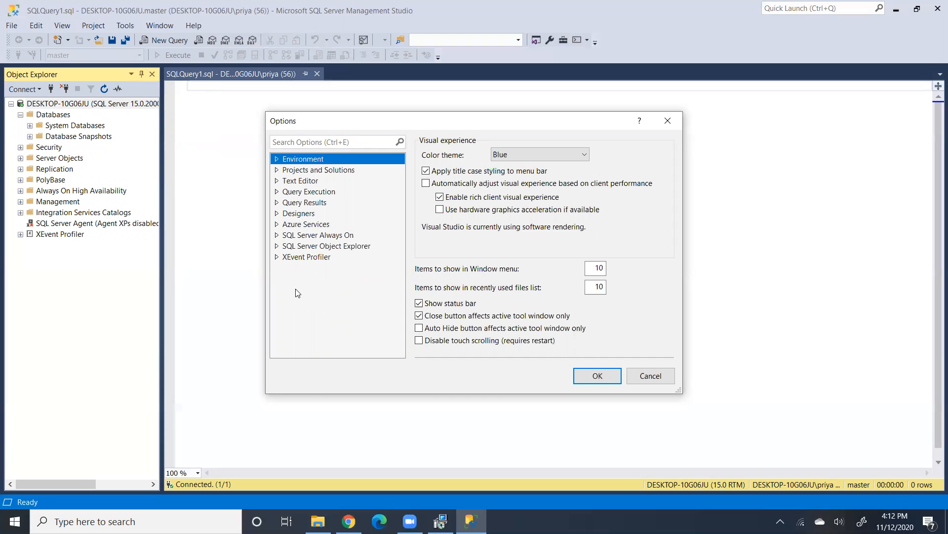
{"action": "left_click", "coordinate": [277, 181]}
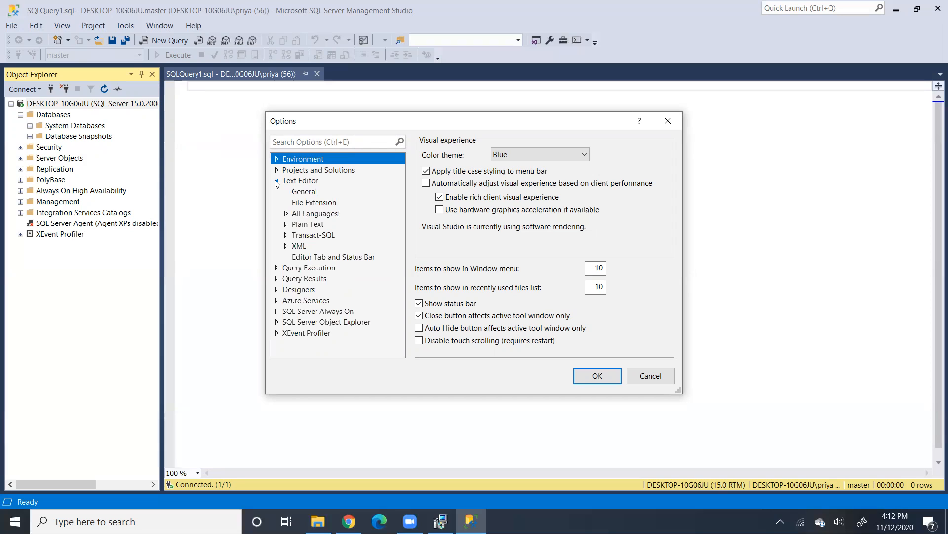
{"action": "left_click", "coordinate": [308, 235]}
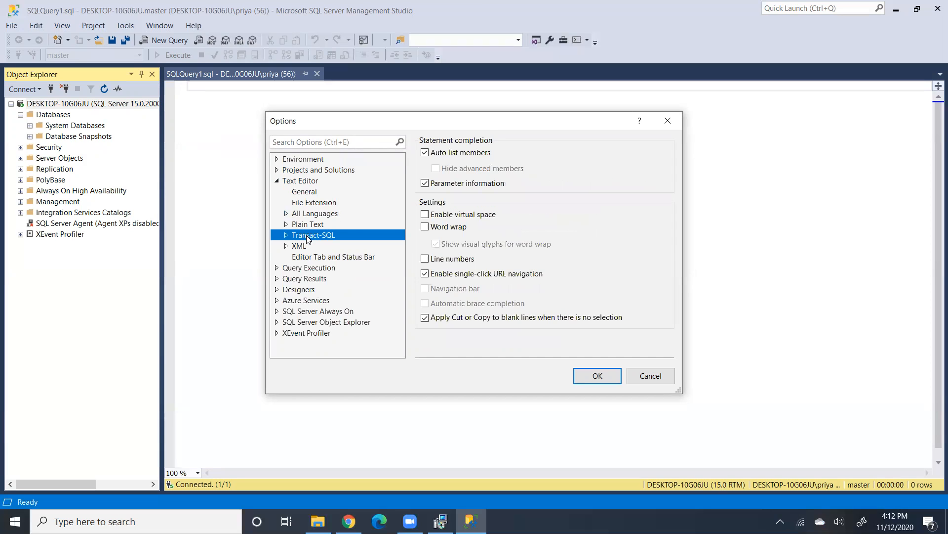
{"action": "left_click", "coordinate": [427, 260]}
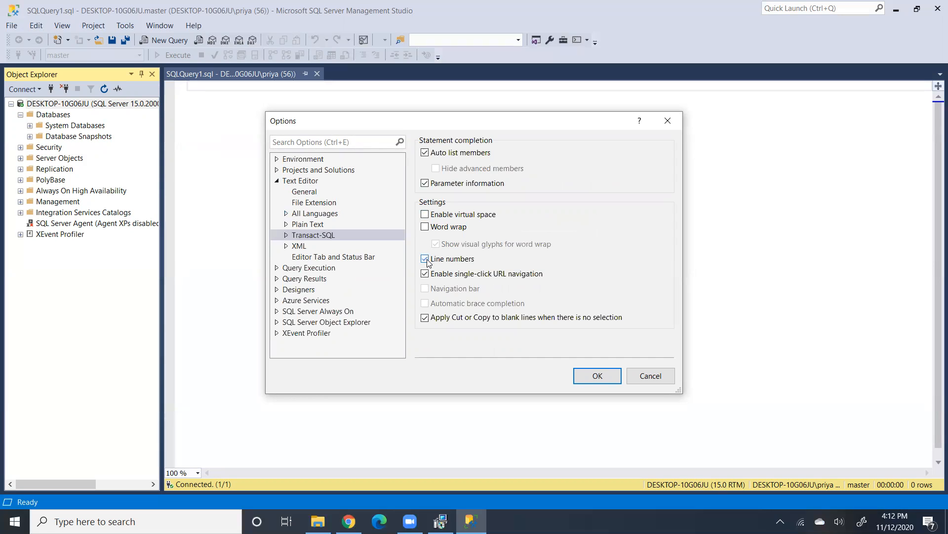
{"action": "left_click", "coordinate": [426, 228]}
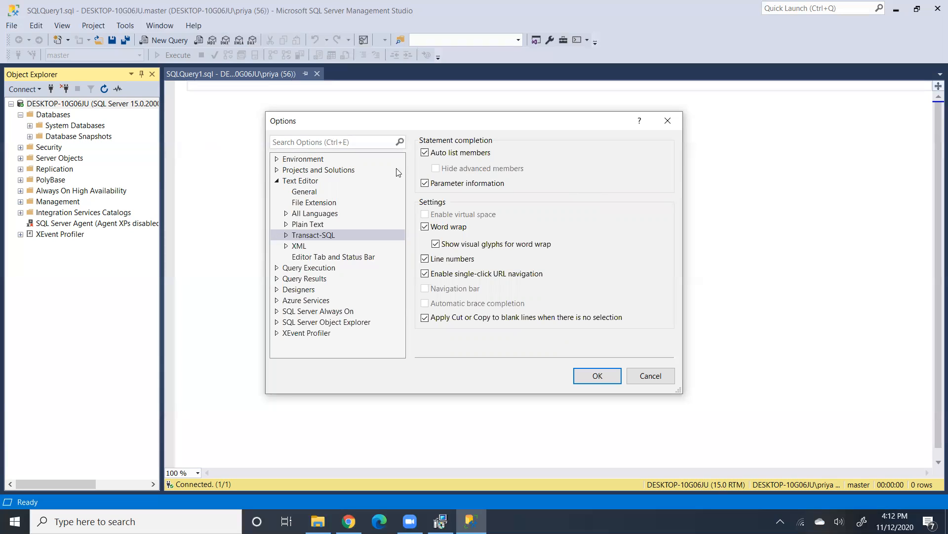
{"action": "left_click", "coordinate": [598, 376]}
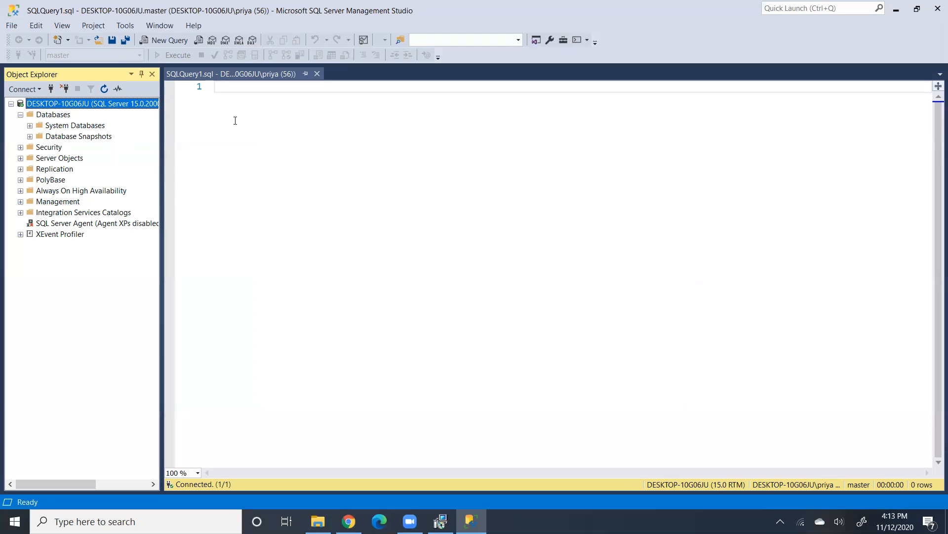
Close Management Studio, start configuring the report server from the completed Reporting Services setup, and connect to the local SSRS instance
{"action": "left_click", "coordinate": [935, 13]}
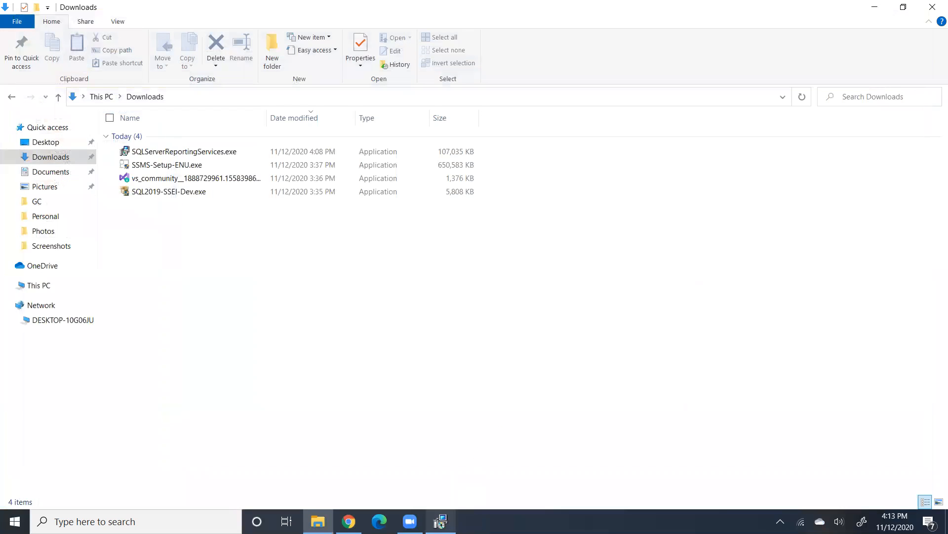
{"action": "left_click", "coordinate": [441, 520]}
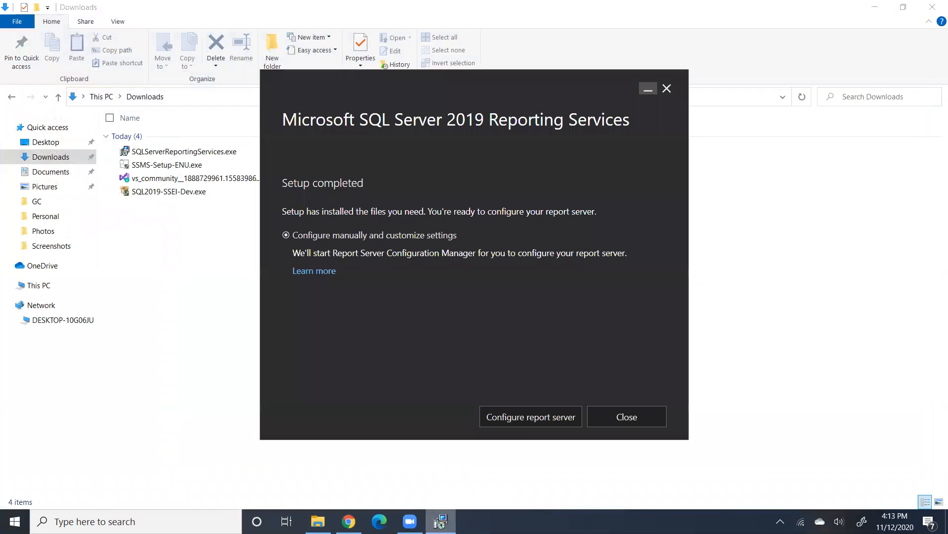
{"action": "left_click", "coordinate": [538, 419]}
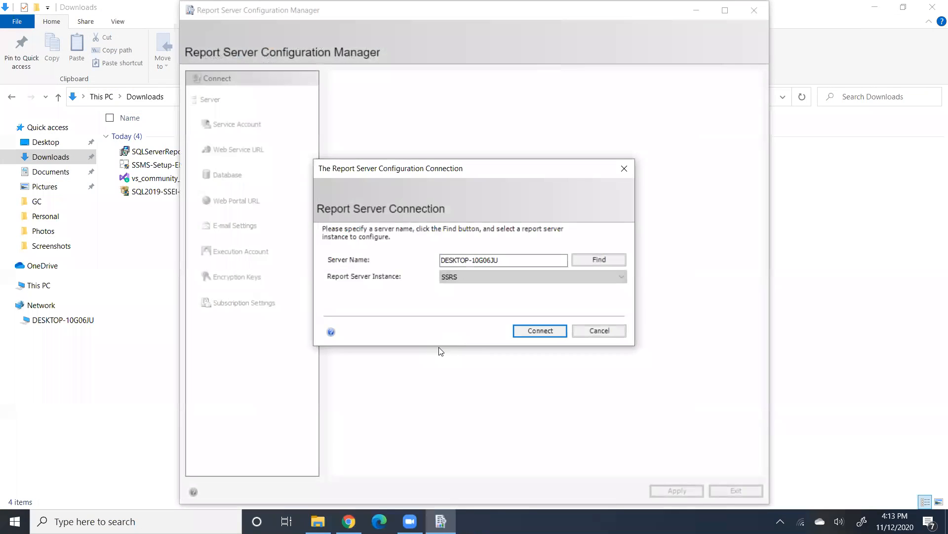
{"action": "left_click", "coordinate": [527, 331]}
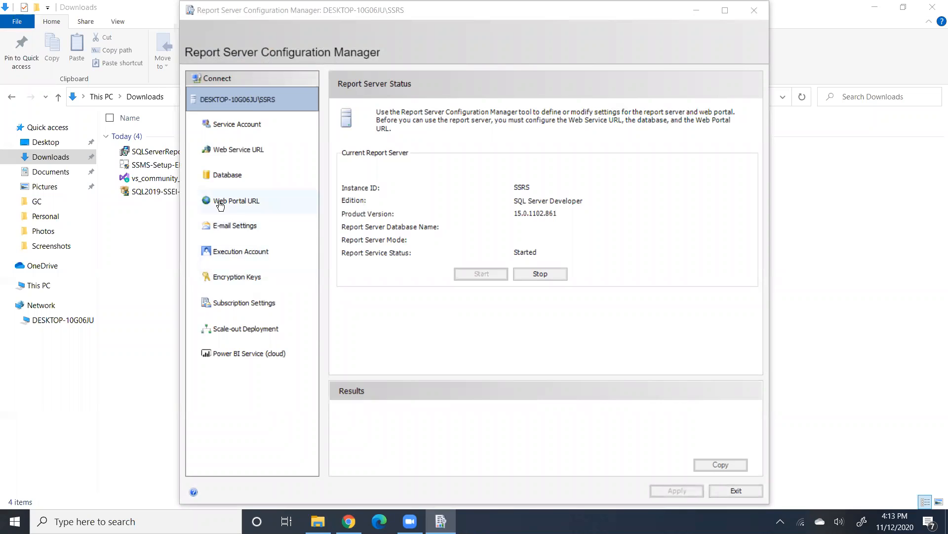
Start creating a new report server database and test the local database server connection using the current user's integrated security
{"action": "left_click", "coordinate": [227, 183]}
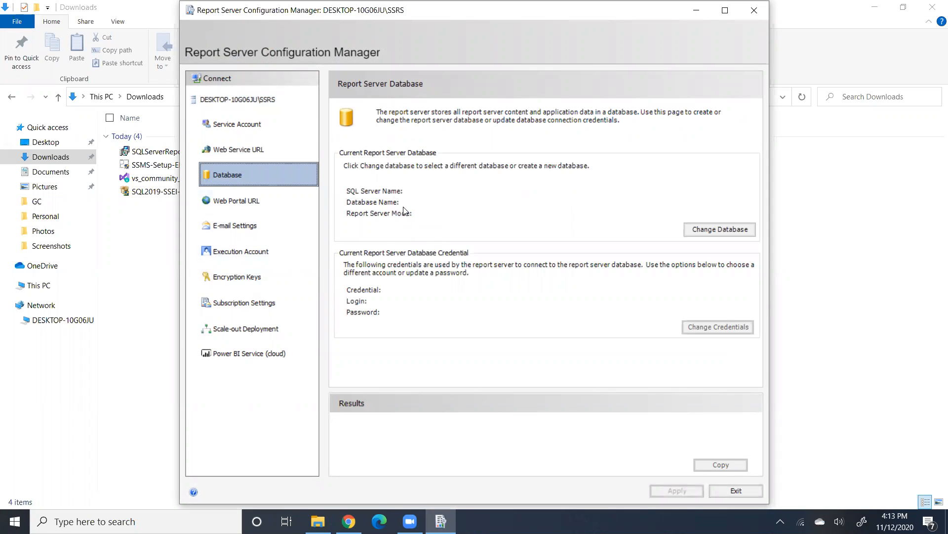
{"action": "left_click", "coordinate": [708, 236]}
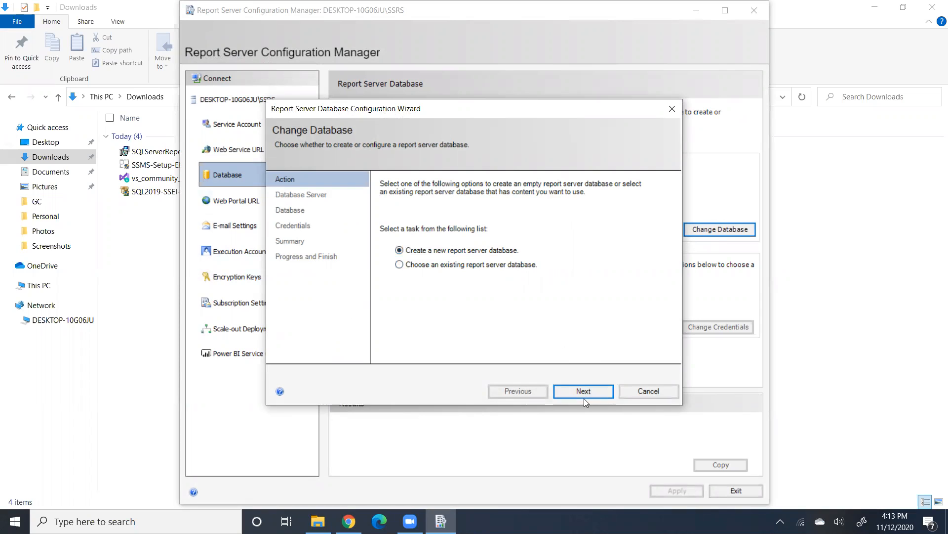
{"action": "left_click", "coordinate": [584, 391]}
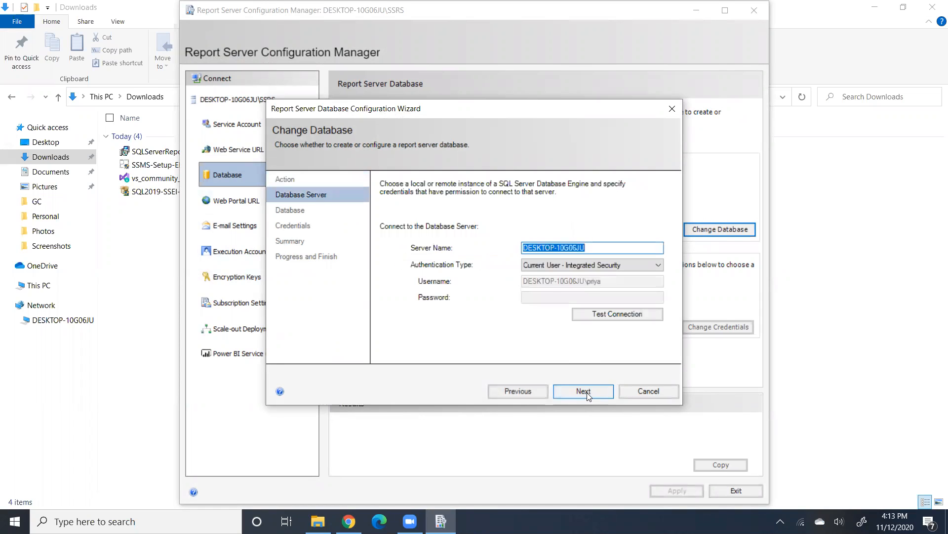
{"action": "left_click", "coordinate": [627, 319]}
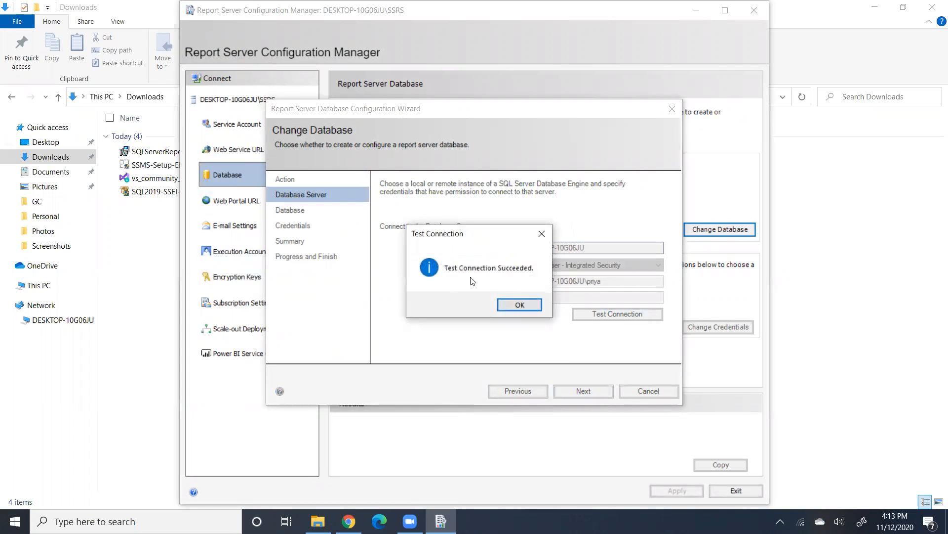
{"action": "left_click", "coordinate": [514, 304]}
{"action": "left_click", "coordinate": [580, 390]}
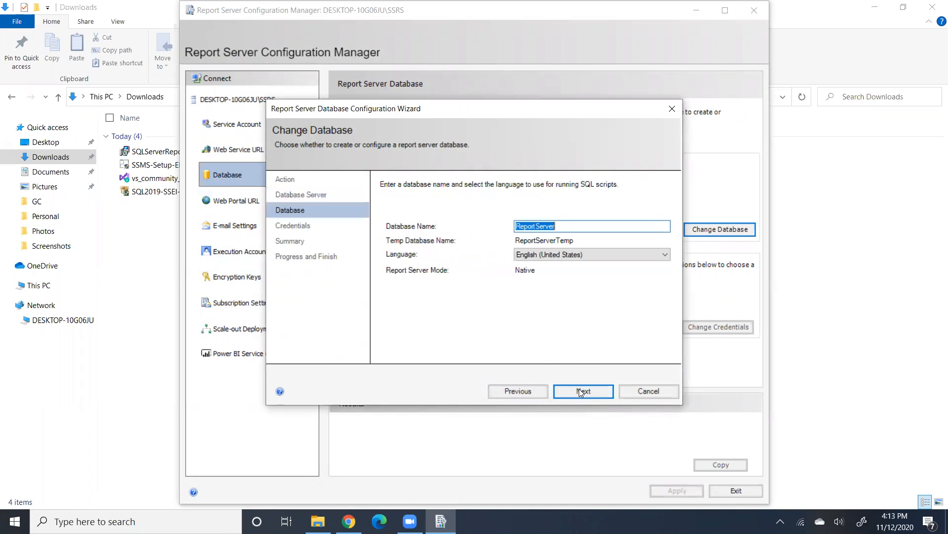
Create the database as ReportServer with English (United States) and Service Account credentials, and finish the configuration wizard
{"action": "left_click", "coordinate": [579, 391]}
{"action": "left_click", "coordinate": [581, 391]}
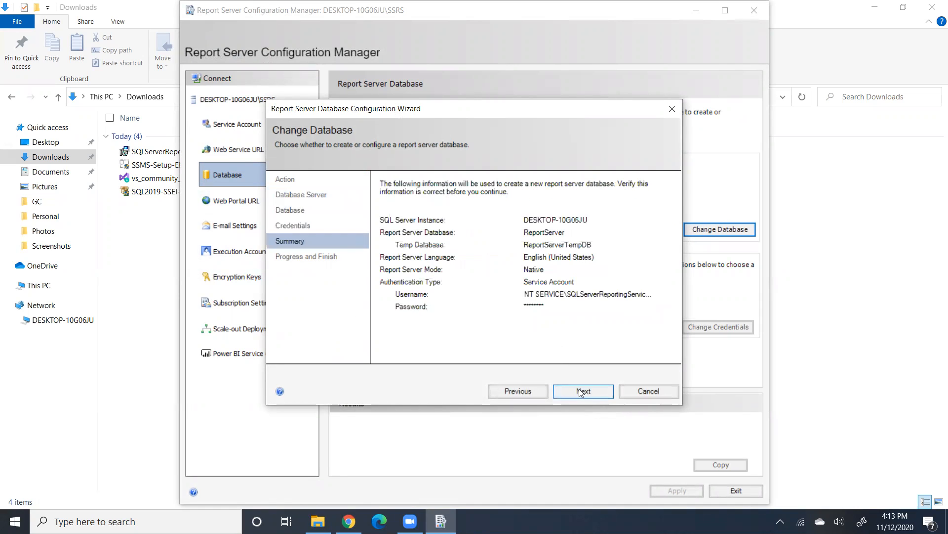
{"action": "left_click", "coordinate": [581, 390]}
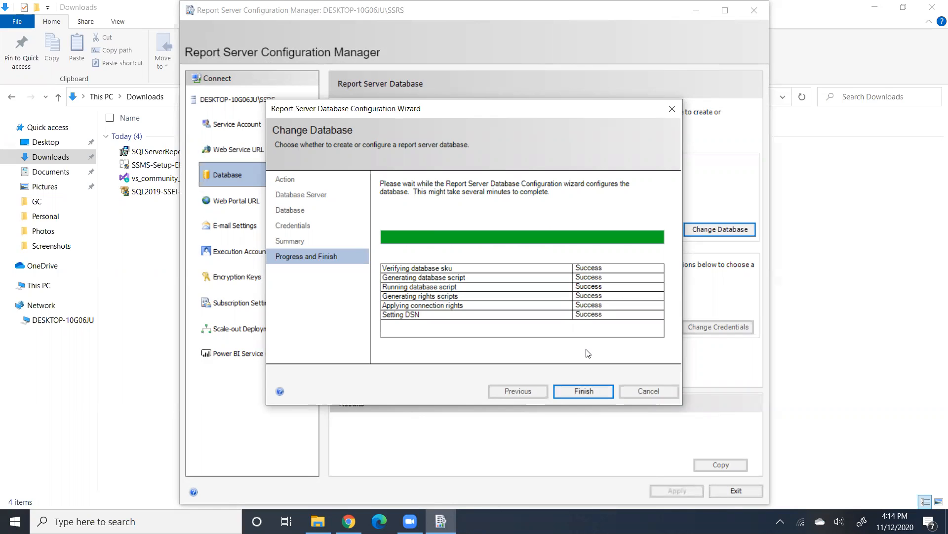
{"action": "left_click", "coordinate": [588, 389]}
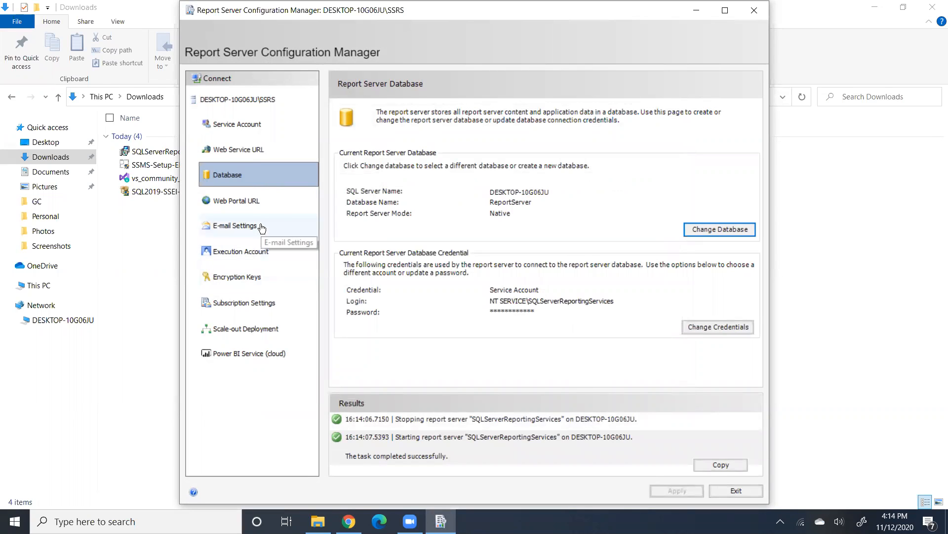
Apply the Web Service URL (directory ReportServer, port 80) and the Web Portal URL (directory Reports), and exit Report Server Configuration Manager
{"action": "left_click", "coordinate": [249, 151]}
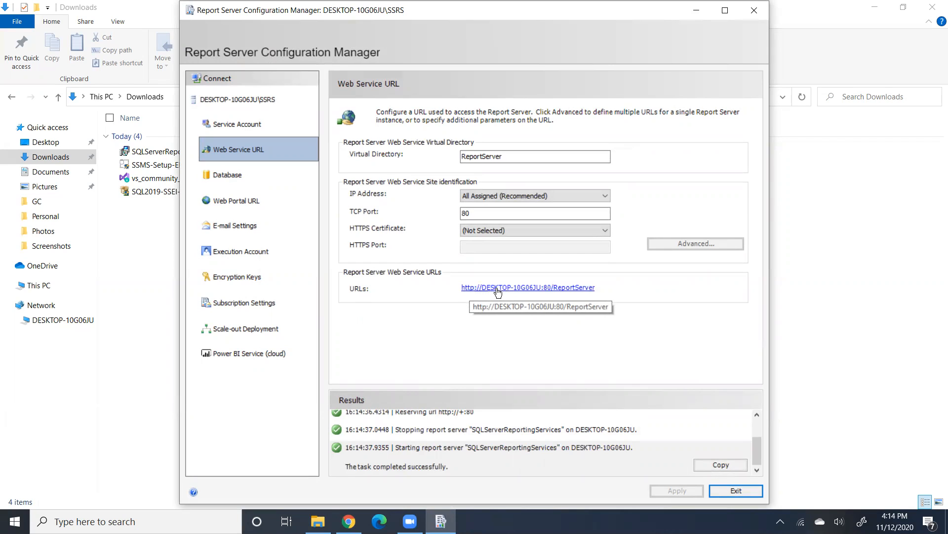
{"action": "left_click", "coordinate": [245, 199]}
{"action": "left_click", "coordinate": [674, 491]}
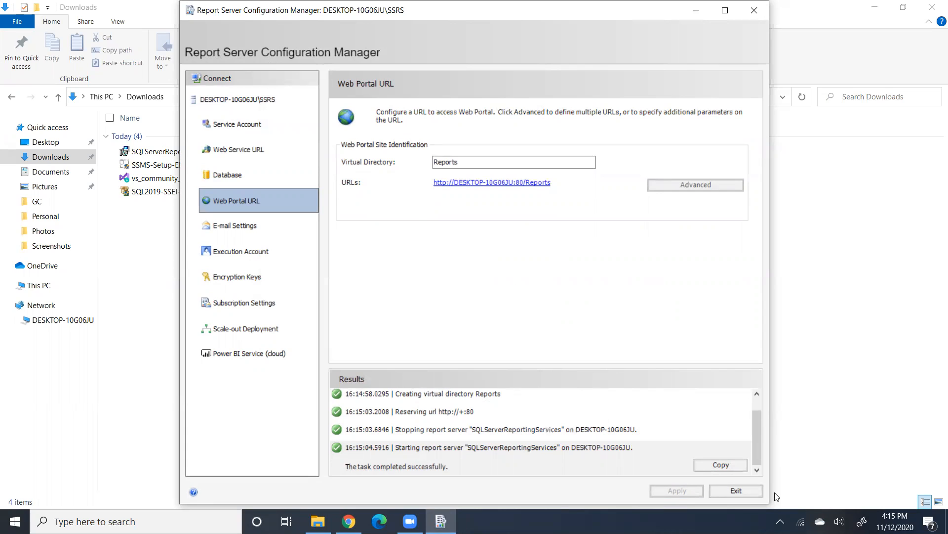
{"action": "left_click", "coordinate": [747, 491]}
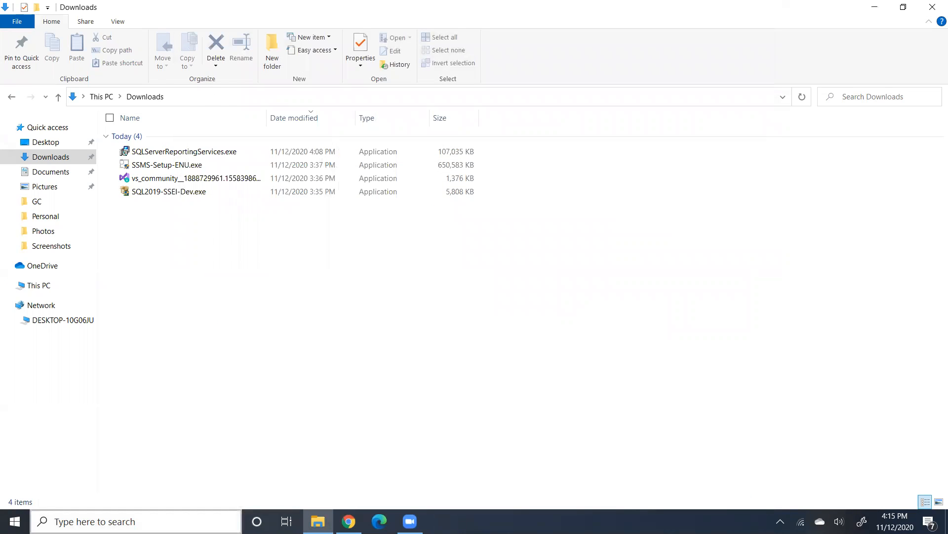
Search Windows for "report", launch Report Server Configuration Manager again, and connect to the local SSRS instance
{"action": "left_click", "coordinate": [99, 521]}
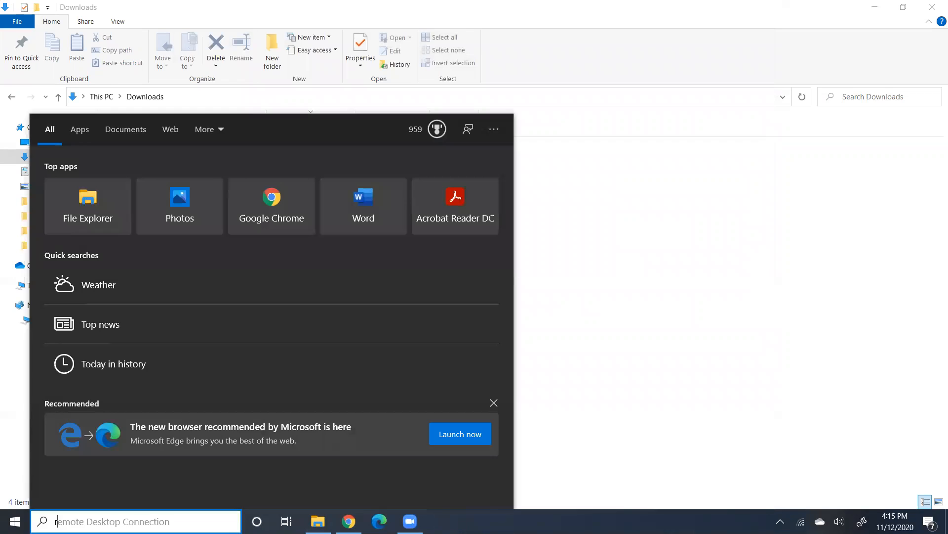
{"action": "type", "text": "report"}
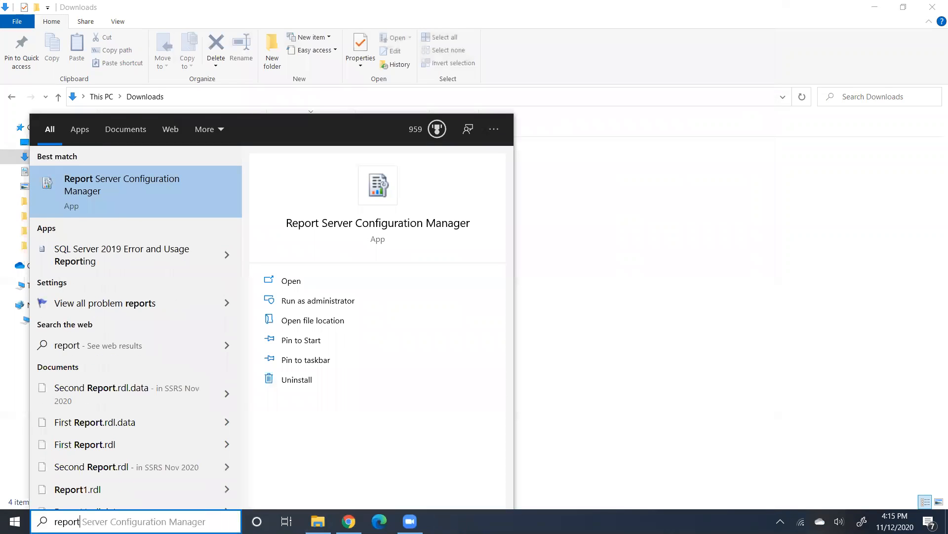
{"action": "left_click", "coordinate": [129, 199]}
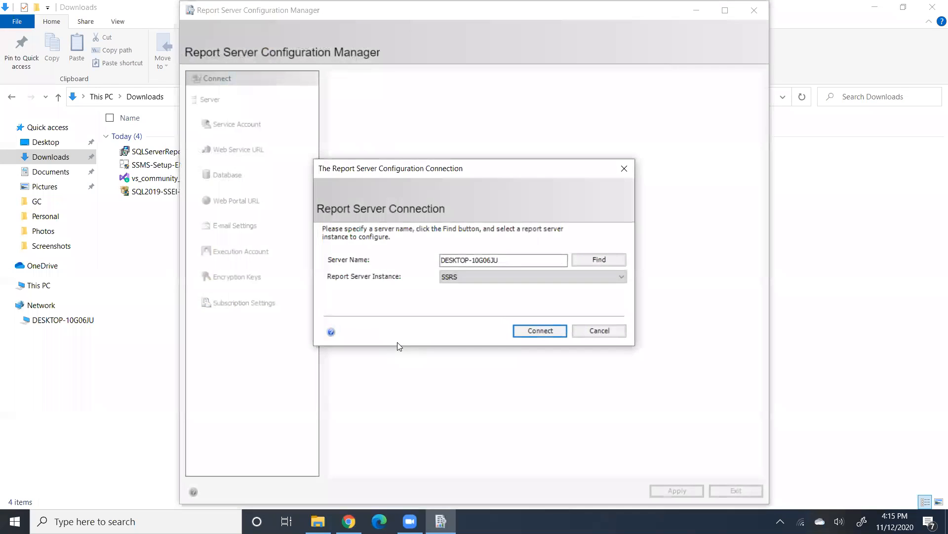
{"action": "left_click", "coordinate": [547, 332]}
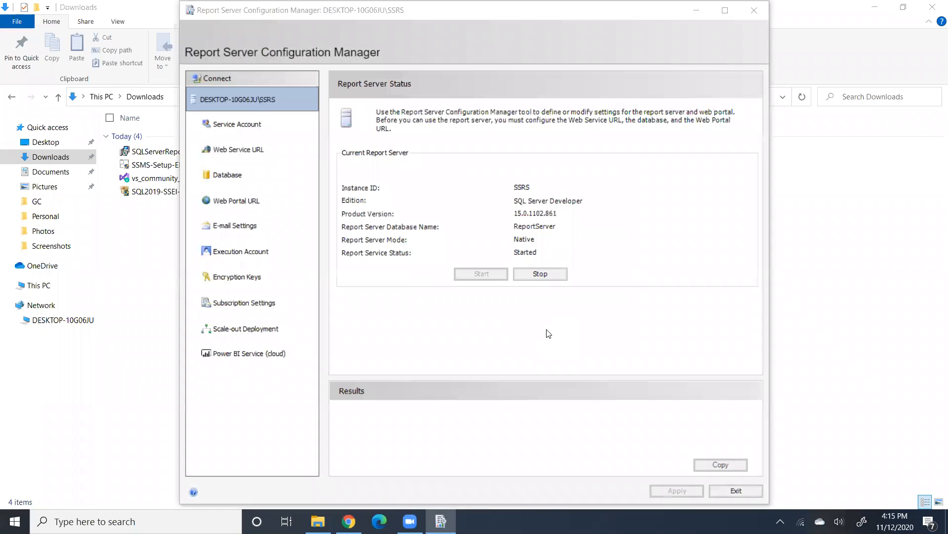
Review the report server's Database, Web Service URL and Encryption Keys settings, and exit the configuration manager
{"action": "left_click", "coordinate": [232, 175]}
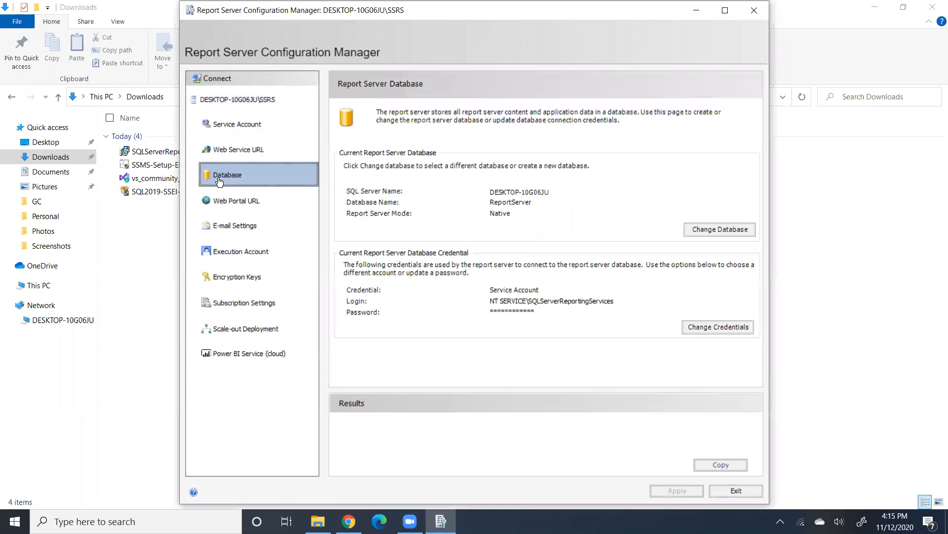
{"action": "left_click", "coordinate": [241, 157]}
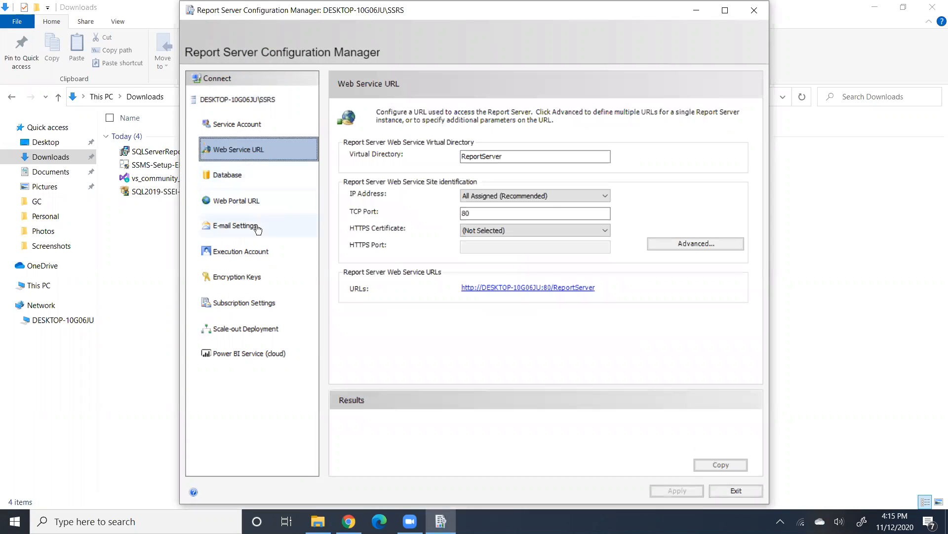
{"action": "left_click", "coordinate": [252, 278]}
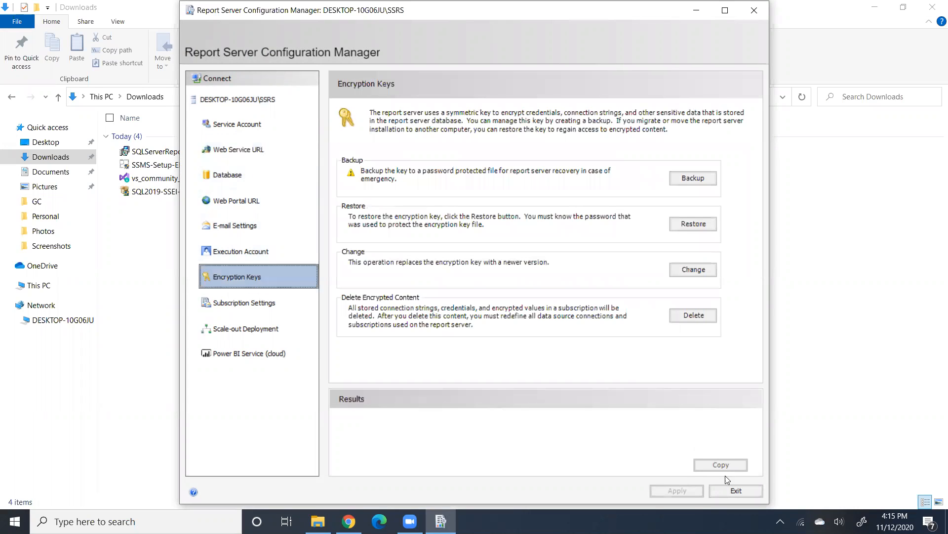
{"action": "left_click", "coordinate": [732, 491]}
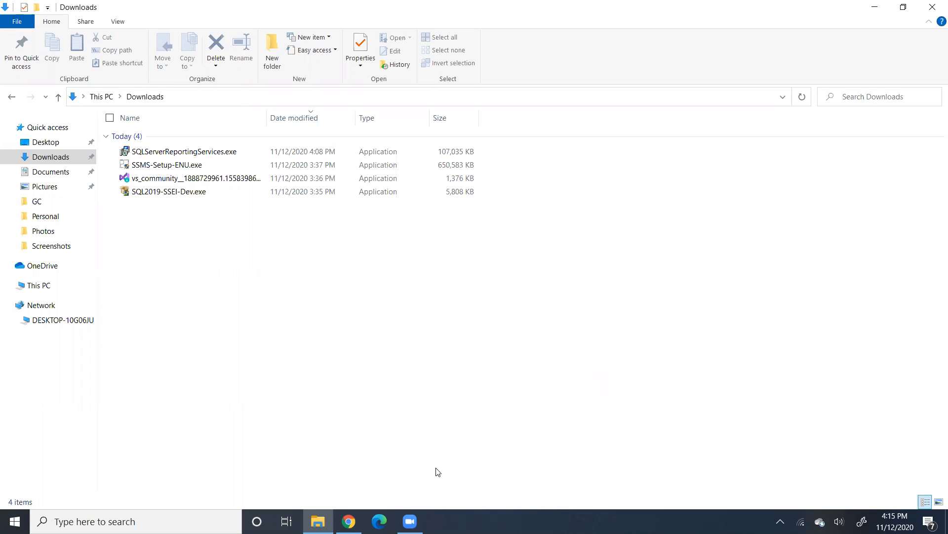
Switch to Chrome, show the Visual Studio 2019 downloads page, and decline the feedback survey
{"action": "left_click", "coordinate": [349, 521]}
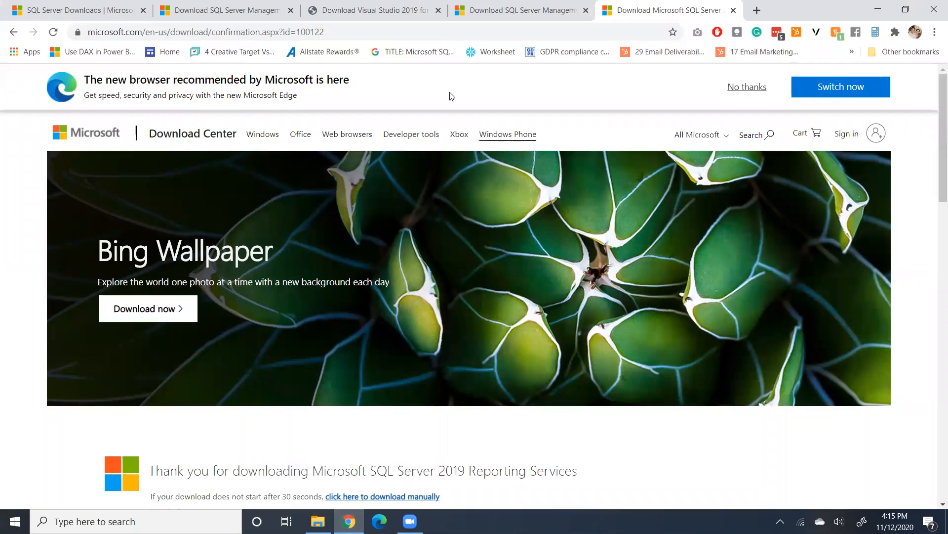
{"action": "left_click", "coordinate": [387, 13]}
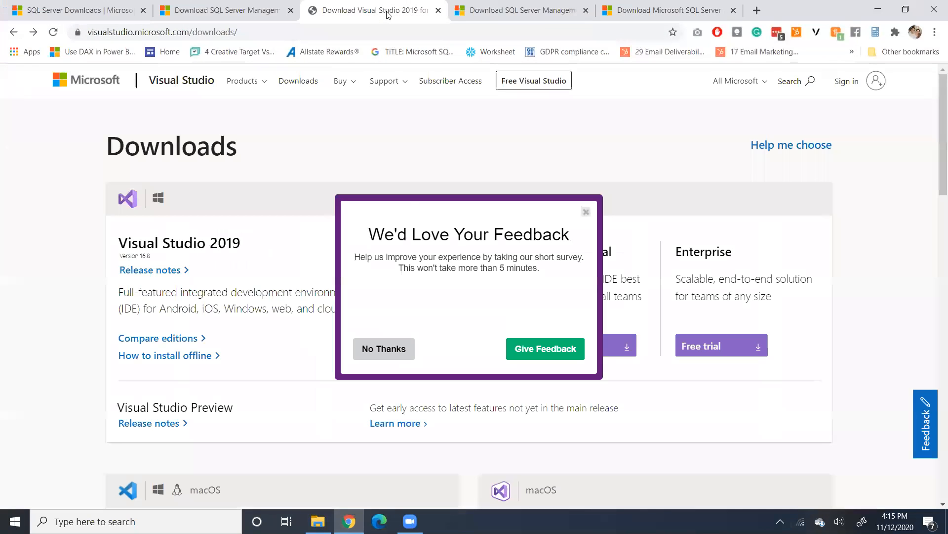
{"action": "left_click", "coordinate": [376, 350]}
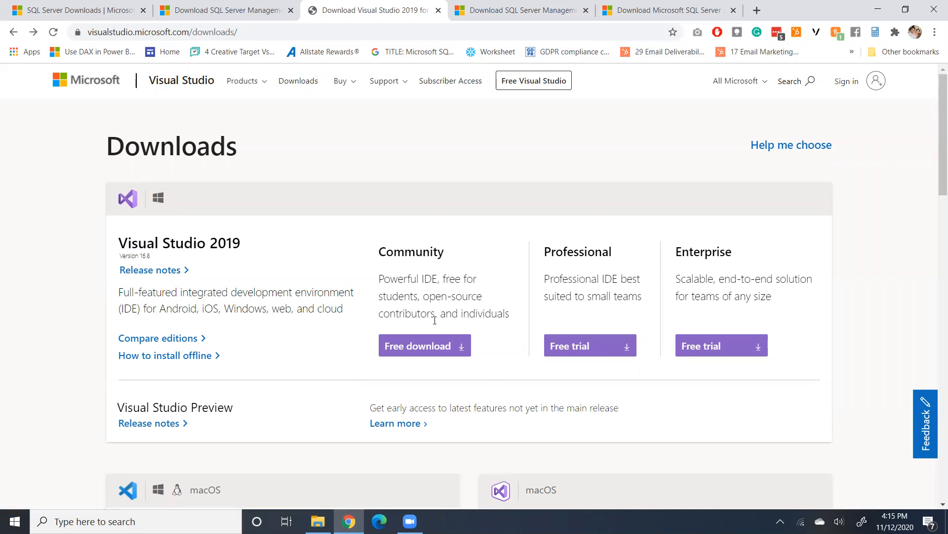
Run the downloaded vs_community installer from the Downloads folder, continue past the license notice, and bring the Visual Studio Installer window forward
{"action": "left_click", "coordinate": [317, 521]}
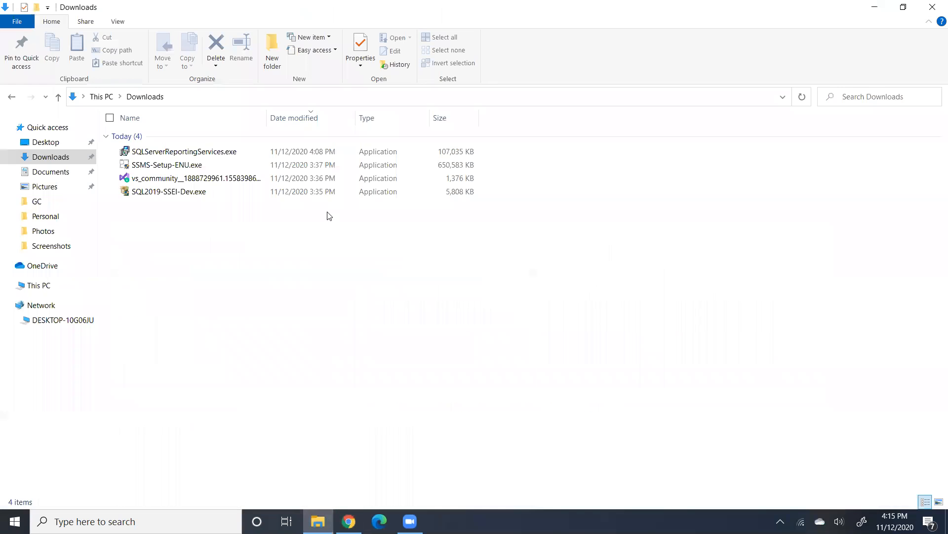
{"action": "left_click", "coordinate": [250, 180]}
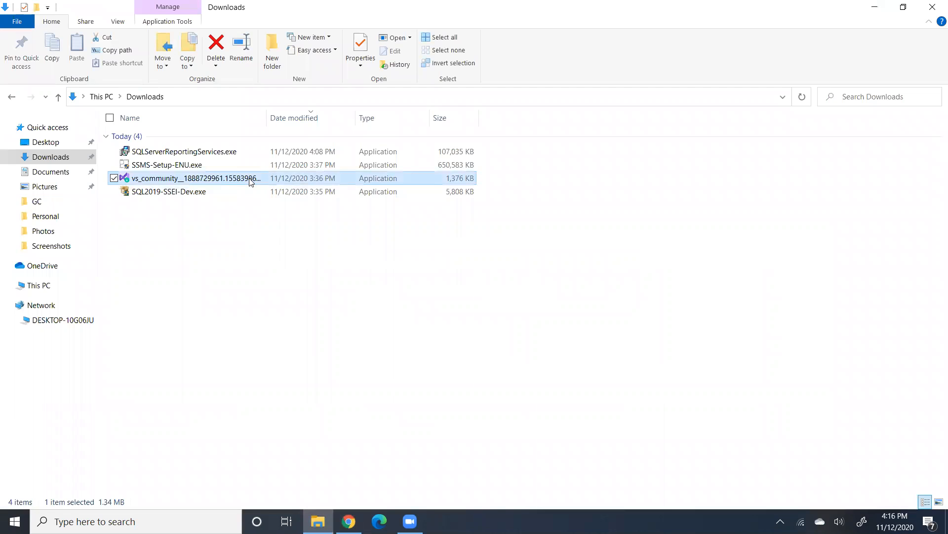
{"action": "right_click", "coordinate": [250, 181]}
{"action": "left_click", "coordinate": [228, 203]}
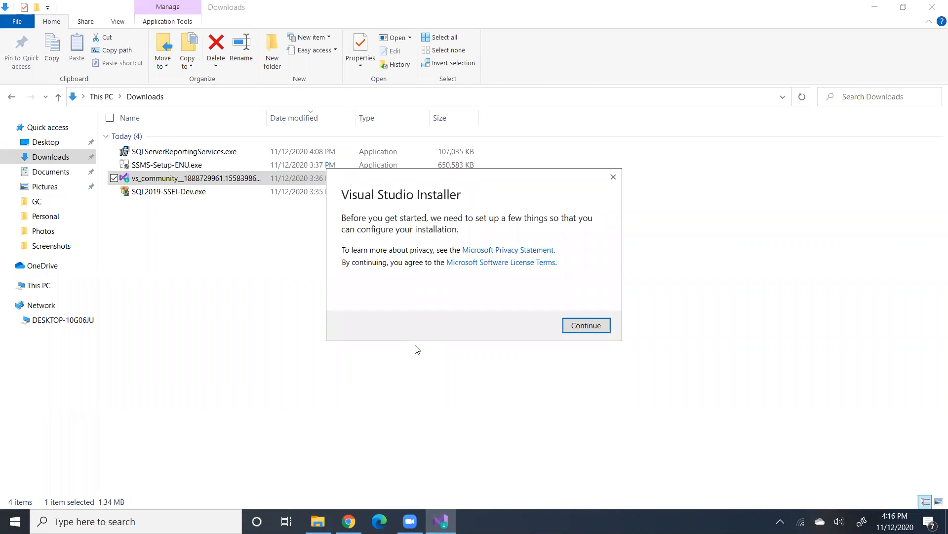
{"action": "left_click", "coordinate": [567, 323]}
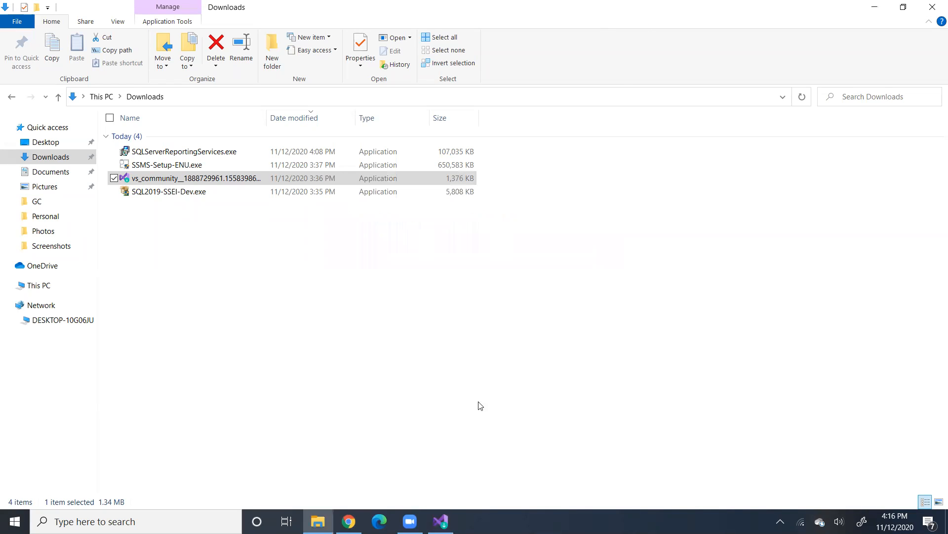
{"action": "left_click", "coordinate": [440, 522]}
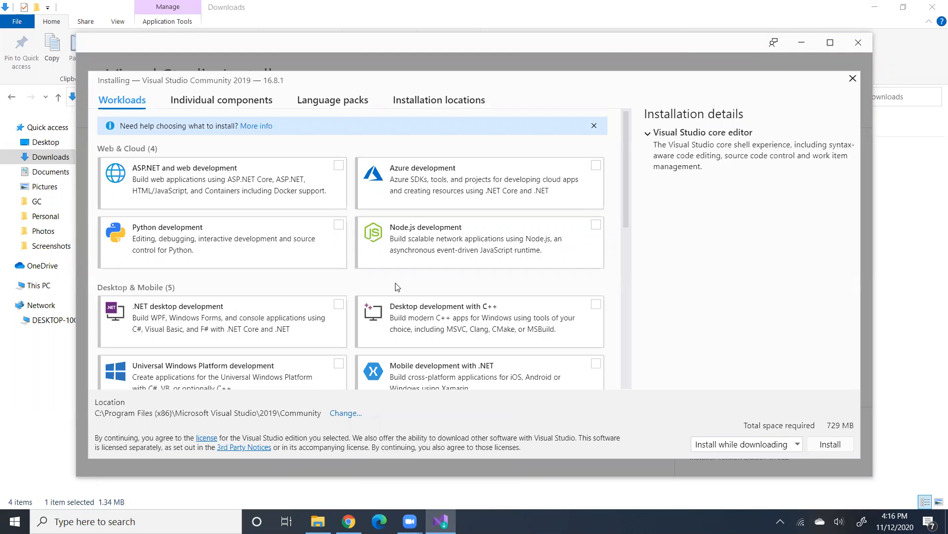
{"action": "left_click", "coordinate": [441, 521]}
{"action": "left_click", "coordinate": [440, 521]}
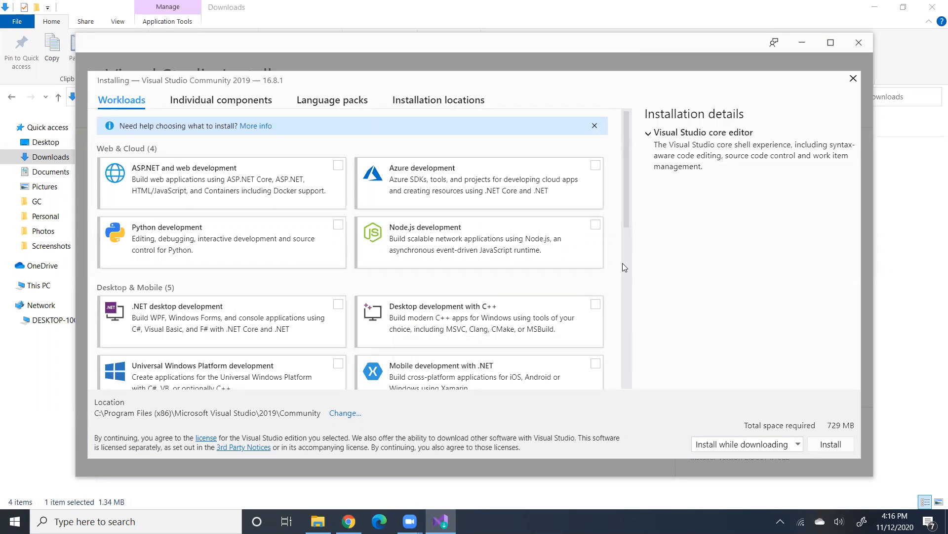
Try to install Visual Studio Community 2019 without workloads using Install while downloading, and choose to add workloads instead
{"action": "left_click_drag", "start_coordinate": [628, 225], "coordinate": [622, 144]}
{"action": "scroll", "coordinate": [626, 143], "scroll_direction": "down", "scroll_amount": 3}
{"action": "scroll", "coordinate": [634, 232], "scroll_direction": "down", "scroll_amount": 5}
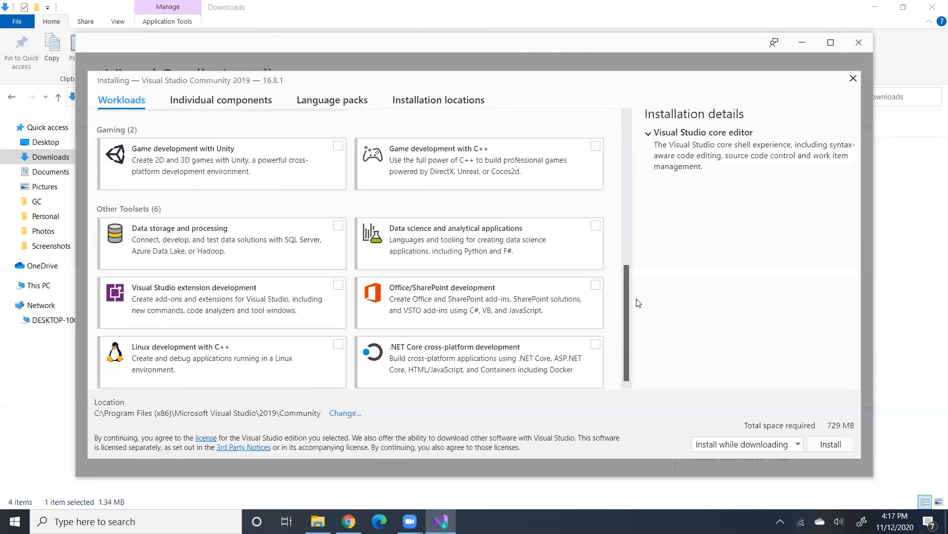
{"action": "scroll", "coordinate": [635, 206], "scroll_direction": "up", "scroll_amount": 8}
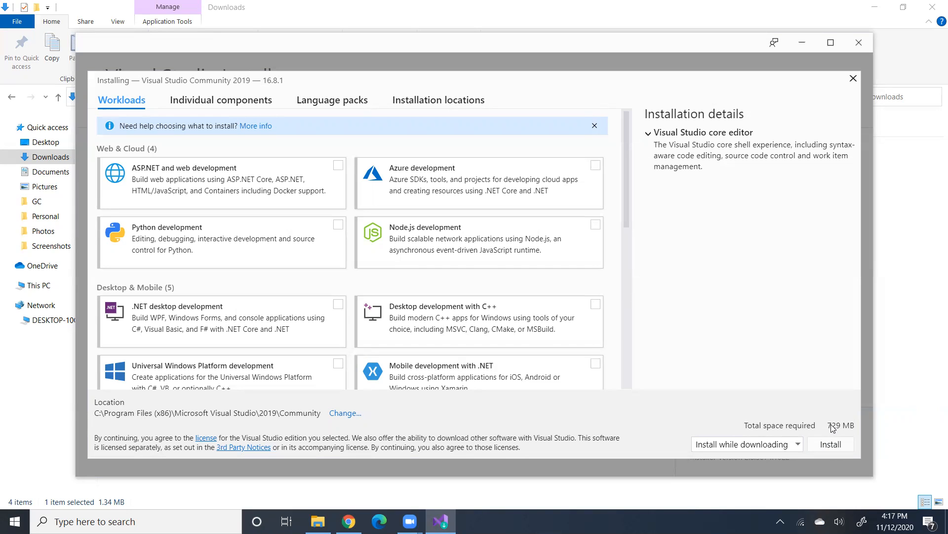
{"action": "left_click", "coordinate": [773, 447]}
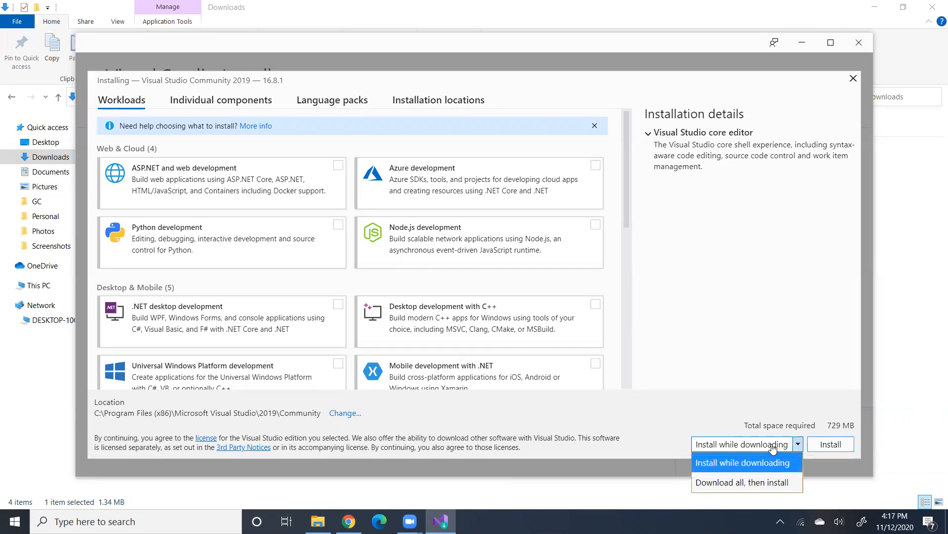
{"action": "left_click", "coordinate": [767, 462]}
{"action": "left_click", "coordinate": [823, 446]}
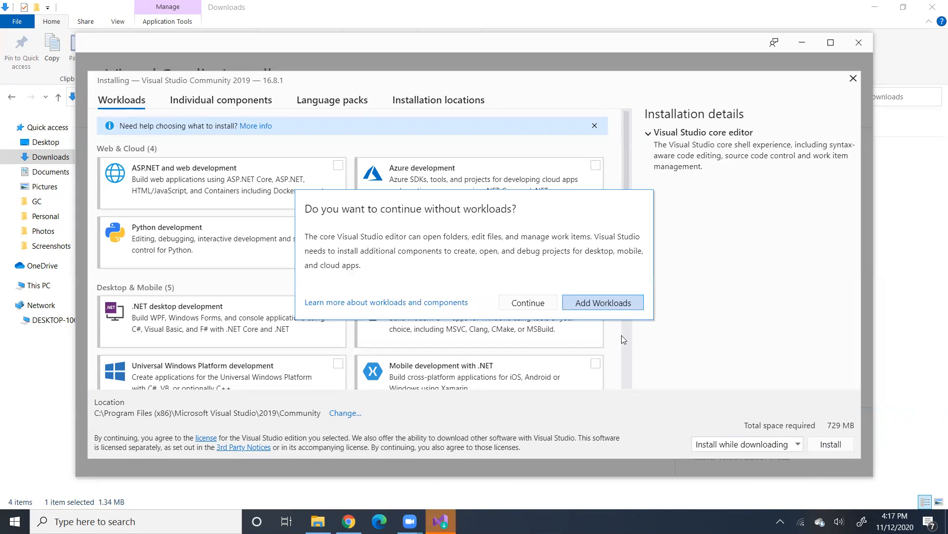
{"action": "left_click", "coordinate": [590, 308]}
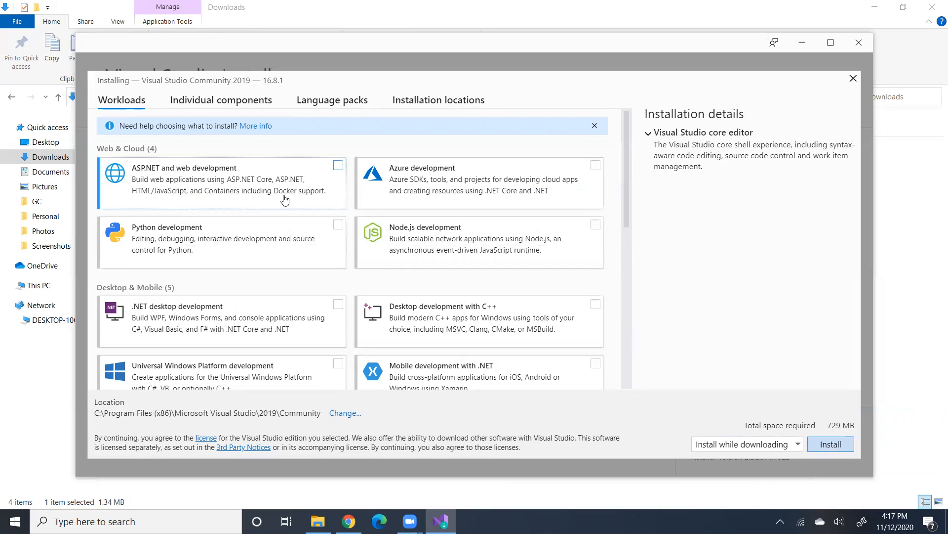
Look through the available workloads and close the Visual Studio Community 2019 installation selection
{"action": "left_click_drag", "start_coordinate": [628, 170], "coordinate": [633, 330]}
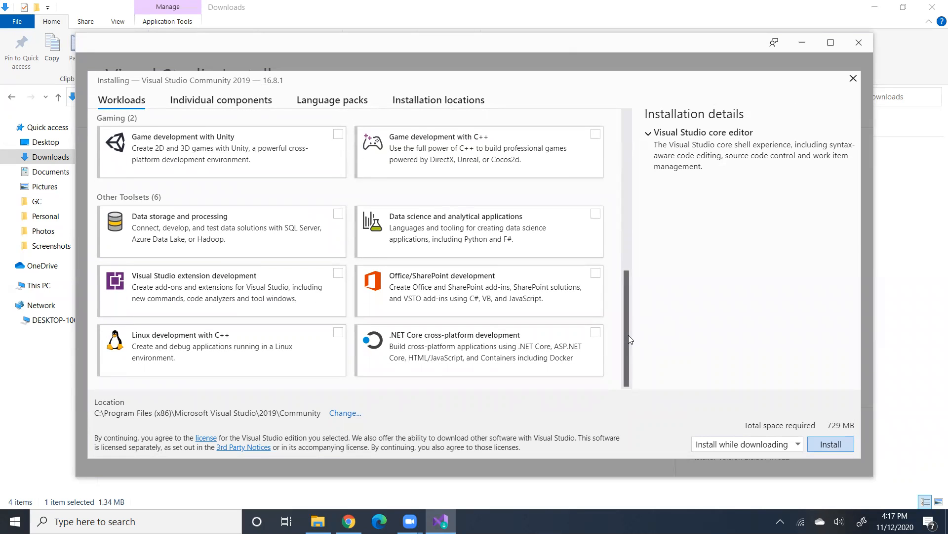
{"action": "scroll", "coordinate": [632, 368], "scroll_direction": "up", "scroll_amount": 10}
{"action": "scroll", "coordinate": [630, 309], "scroll_direction": "down", "scroll_amount": 10}
{"action": "scroll", "coordinate": [638, 208], "scroll_direction": "up", "scroll_amount": 3}
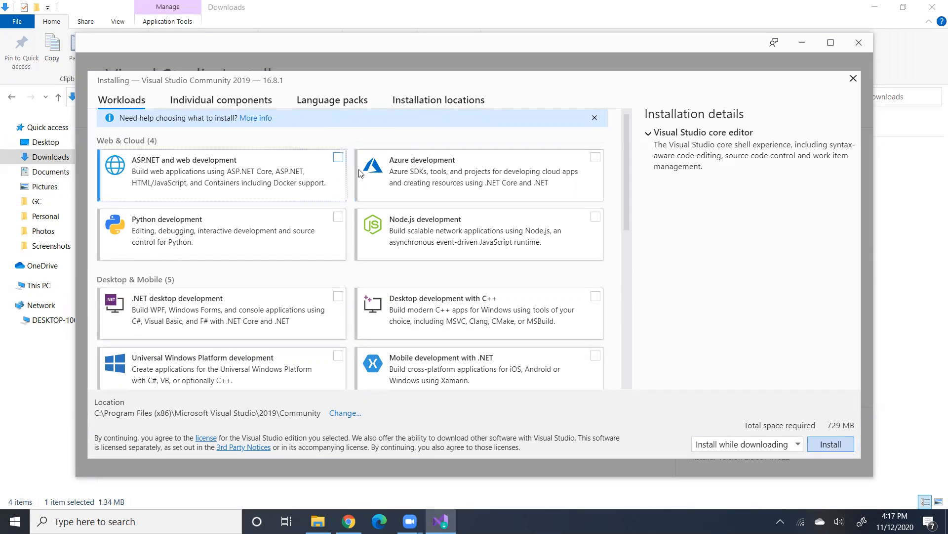
{"action": "left_click", "coordinate": [853, 80]}
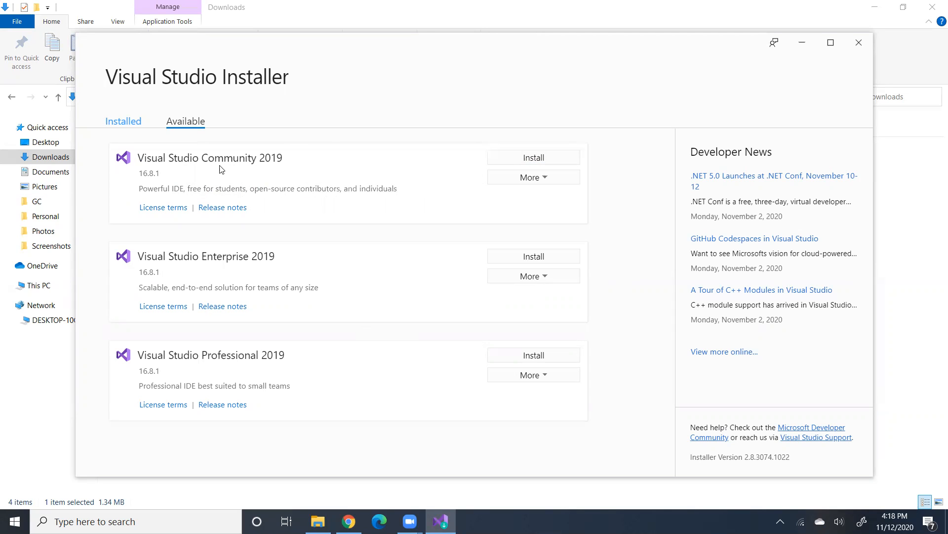
Reopen the Visual Studio Community 2019 installation, search individual components for SQL, and select SQL Server Data Tools and ASP.NET and web development tools
{"action": "left_click", "coordinate": [514, 159]}
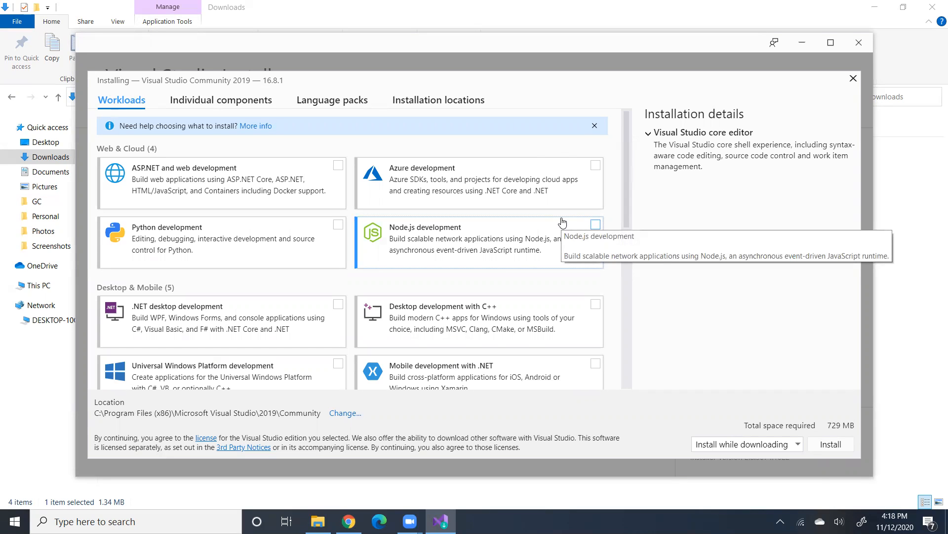
{"action": "left_click", "coordinate": [222, 102]}
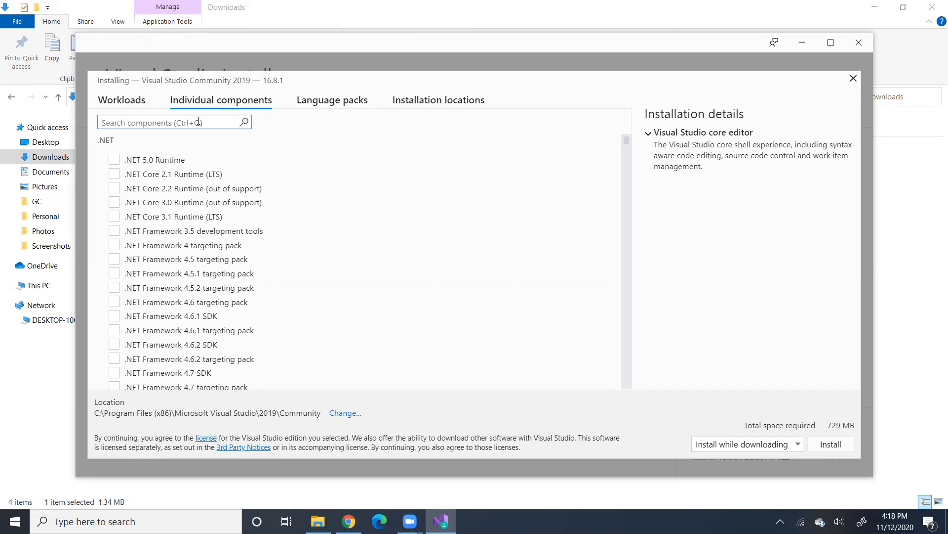
{"action": "type", "text": "SQL"}
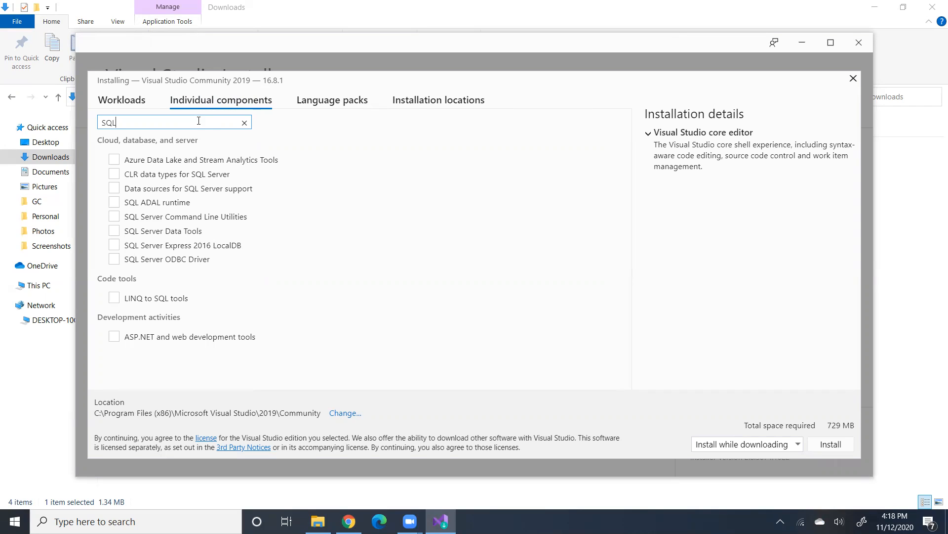
{"action": "left_click", "coordinate": [114, 231]}
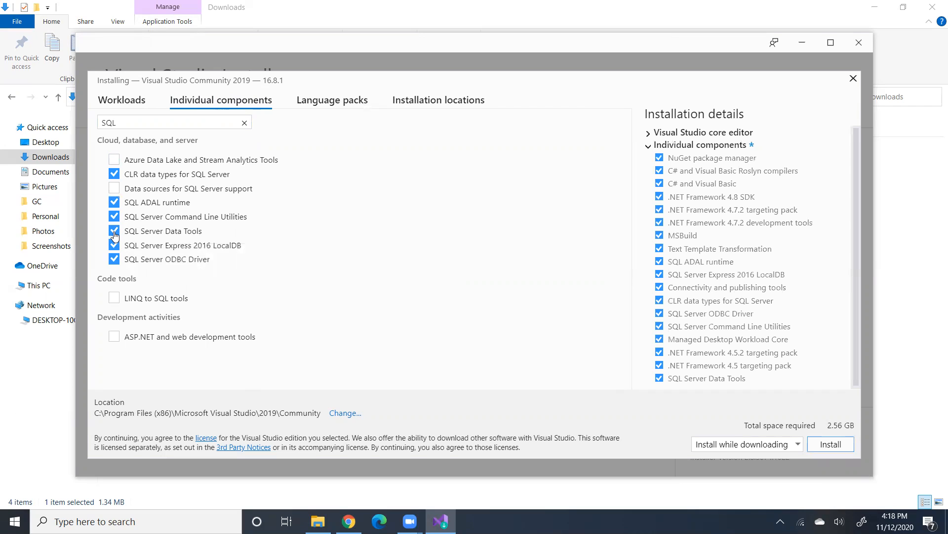
{"action": "left_click", "coordinate": [114, 337]}
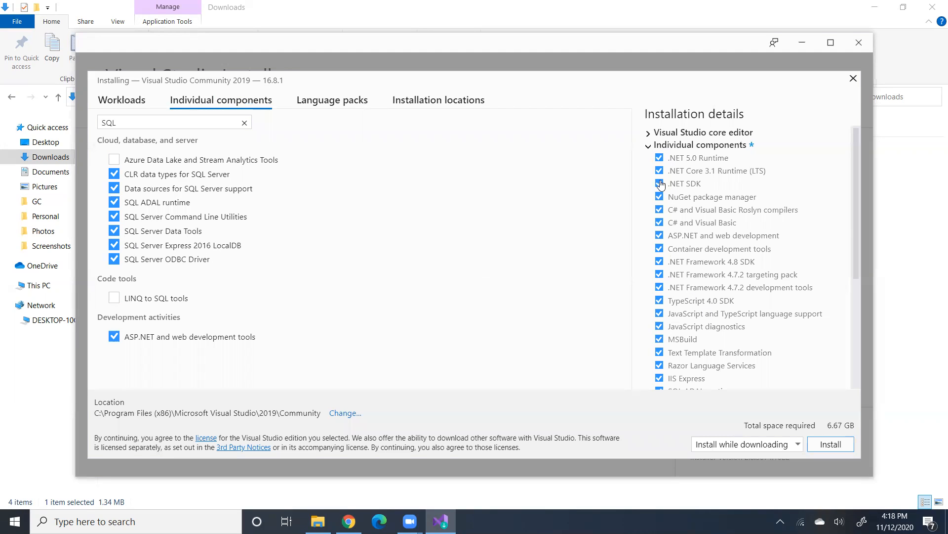
{"action": "left_click", "coordinate": [649, 134]}
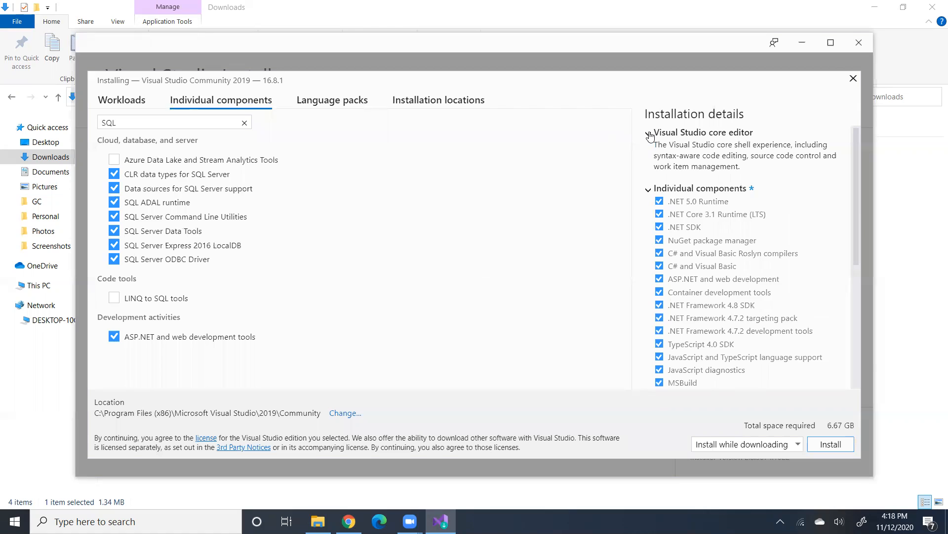
{"action": "left_click", "coordinate": [649, 134]}
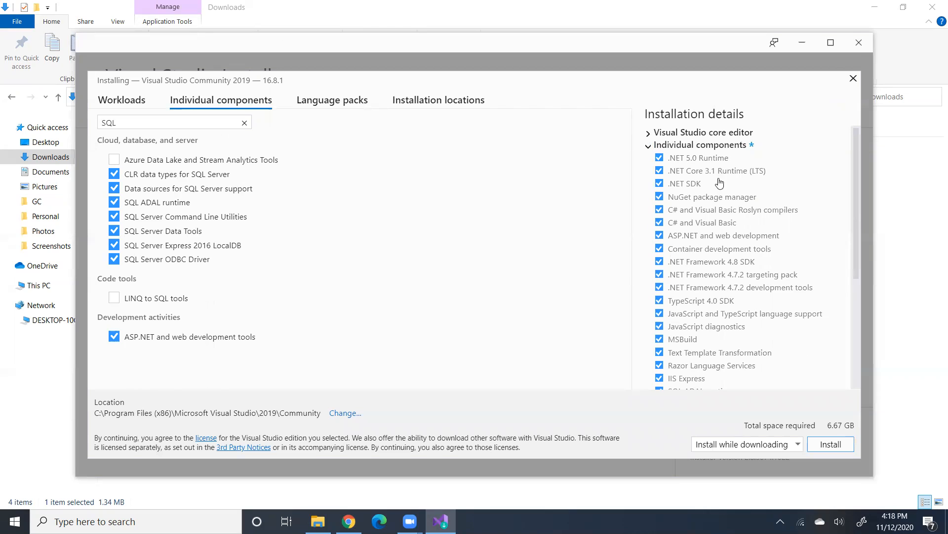
Start the installation, choose to add workloads, and select ASP.NET and web development and Data storage and processing
{"action": "left_click", "coordinate": [846, 447]}
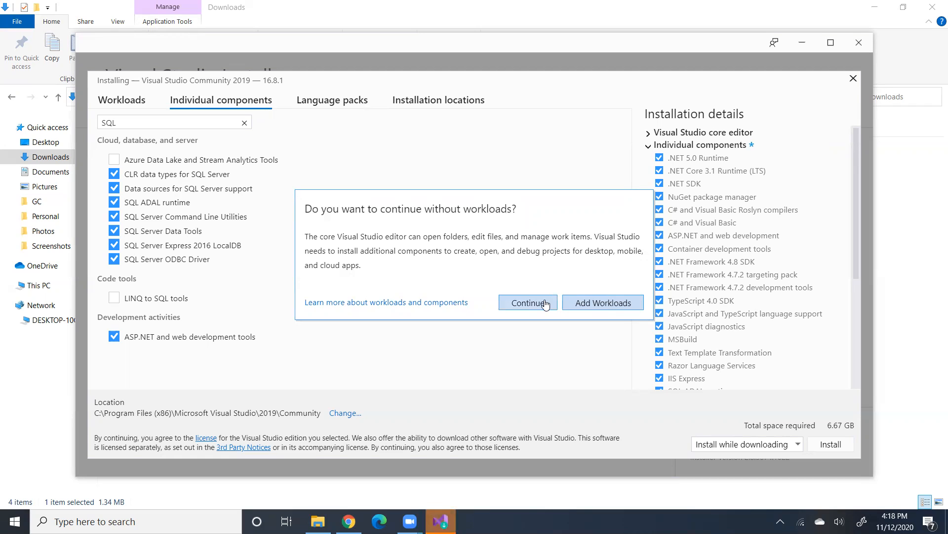
{"action": "left_click", "coordinate": [581, 306]}
{"action": "left_click", "coordinate": [129, 102]}
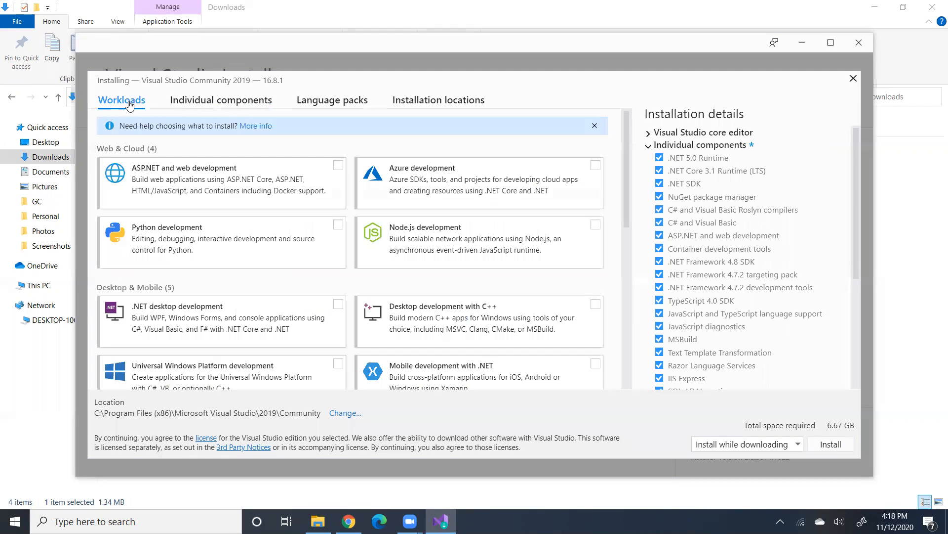
{"action": "left_click", "coordinate": [336, 167]}
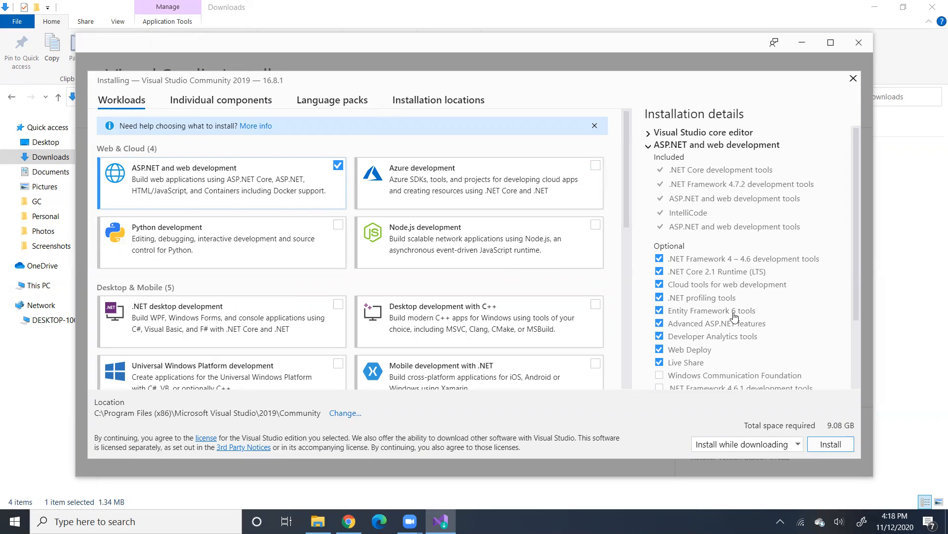
{"action": "left_click_drag", "start_coordinate": [627, 206], "coordinate": [657, 367]}
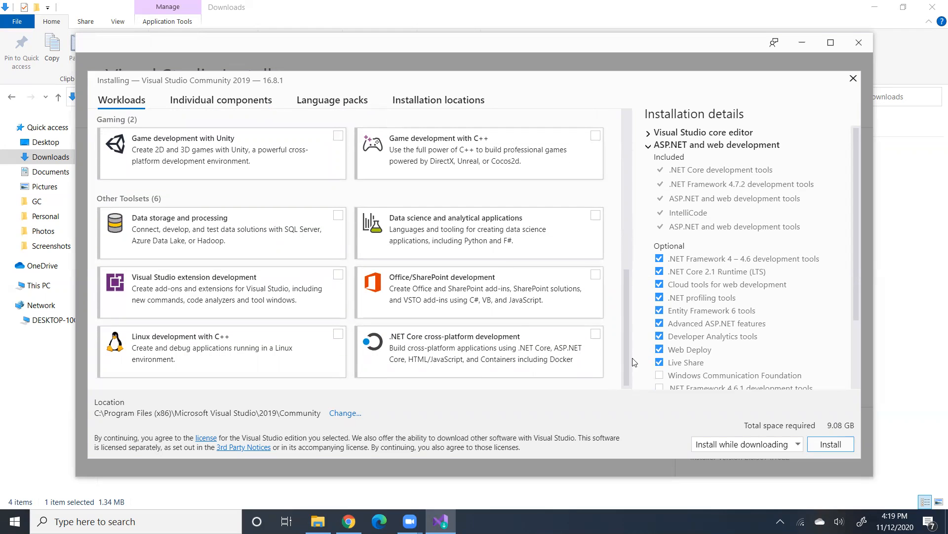
{"action": "left_click", "coordinate": [338, 216]}
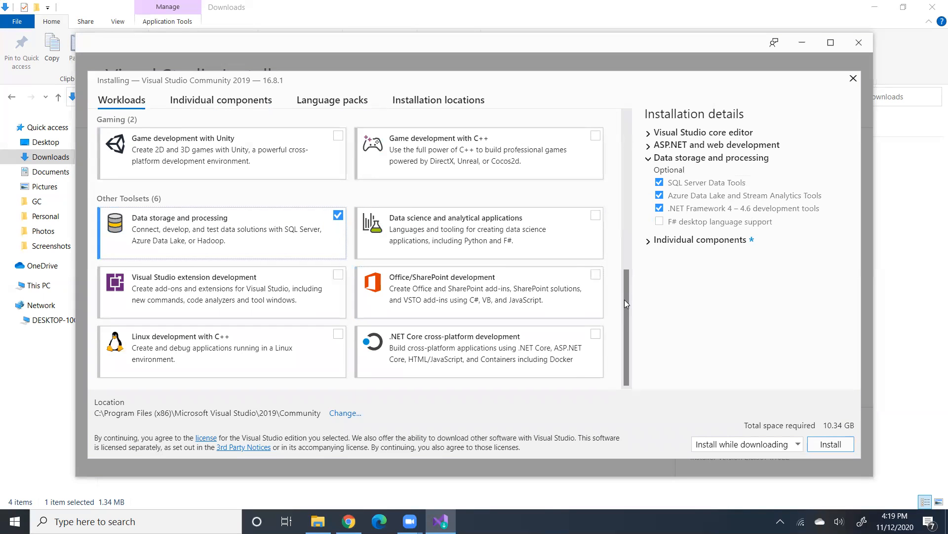
Deselect the ASP.NET and web development workload and review the selected SQL individual components
{"action": "left_click_drag", "start_coordinate": [626, 292], "coordinate": [625, 143]}
{"action": "left_click", "coordinate": [337, 165]}
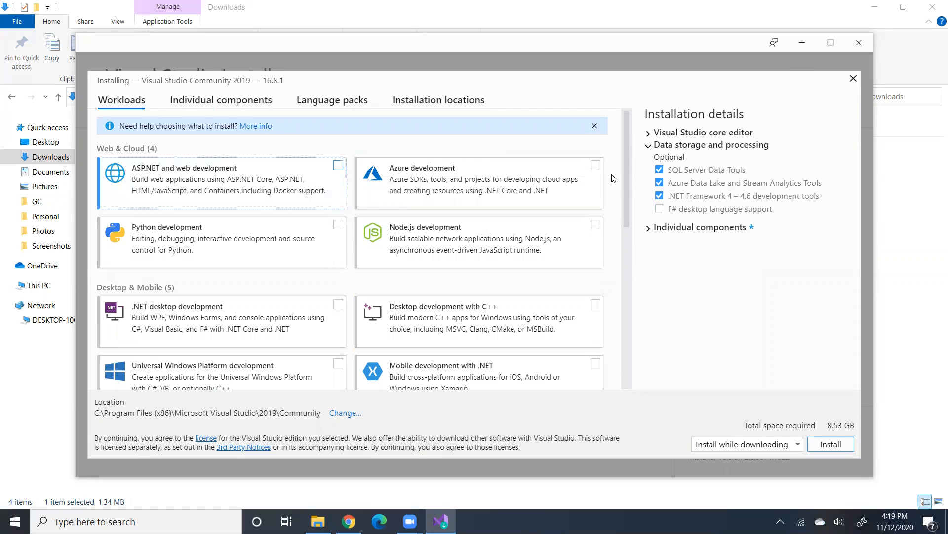
{"action": "left_click", "coordinate": [257, 104]}
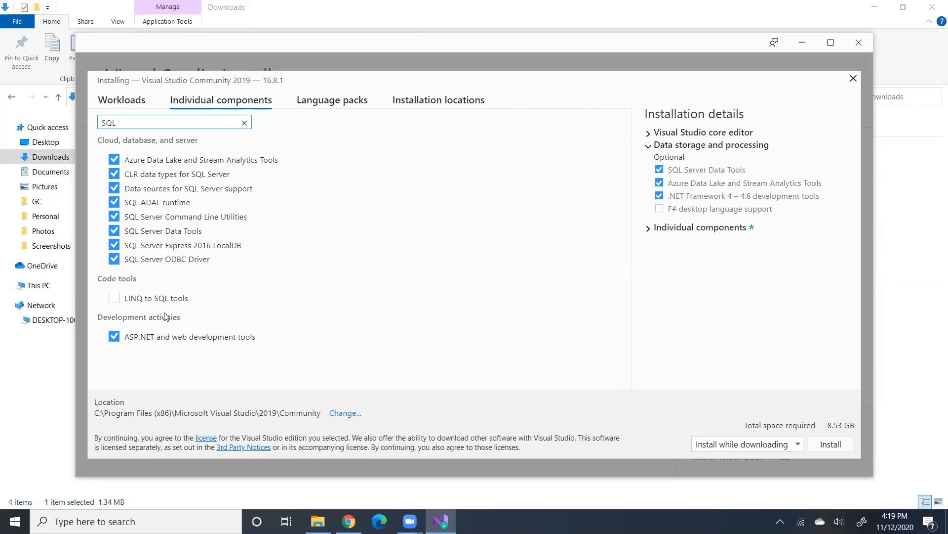
Remove the ASP.NET and web development tools component with its dependent component, and install Visual Studio Community 2019 with the Data storage and processing workload
{"action": "left_click", "coordinate": [115, 336]}
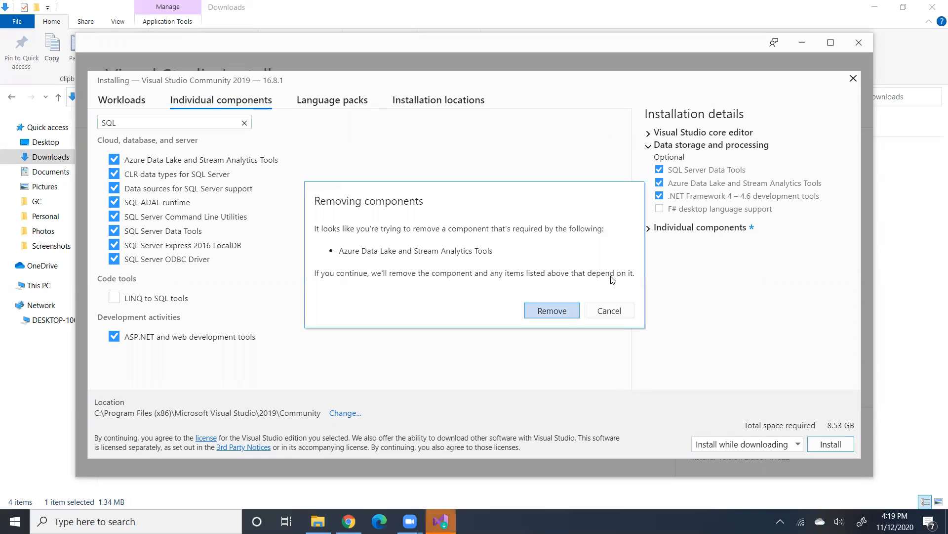
{"action": "left_click", "coordinate": [563, 312]}
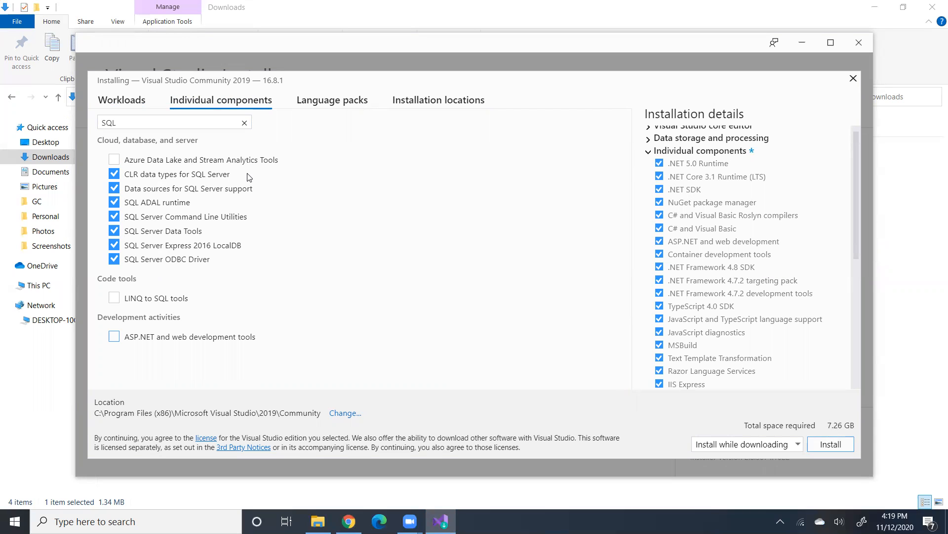
{"action": "left_click", "coordinate": [133, 101]}
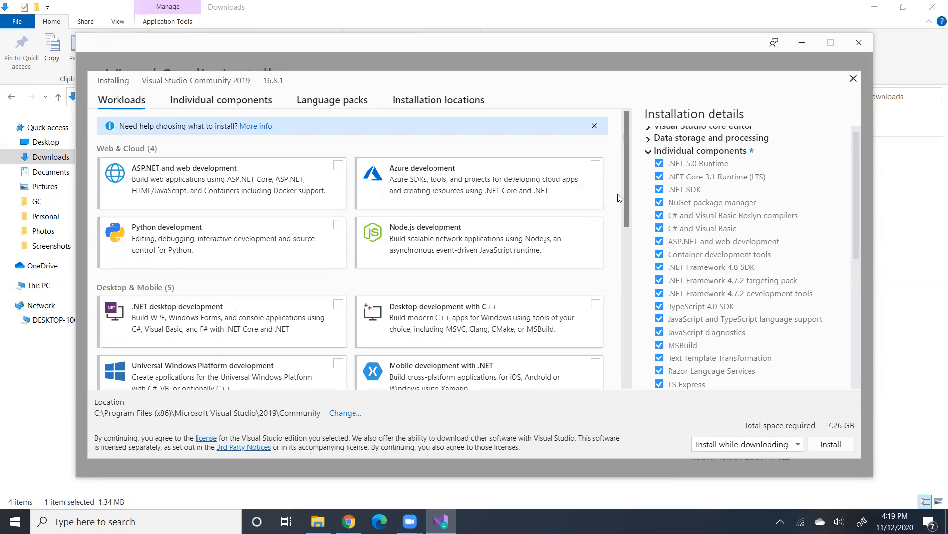
{"action": "scroll", "coordinate": [627, 186], "scroll_direction": "down", "scroll_amount": 3}
{"action": "left_click_drag", "start_coordinate": [660, 295], "coordinate": [662, 345]}
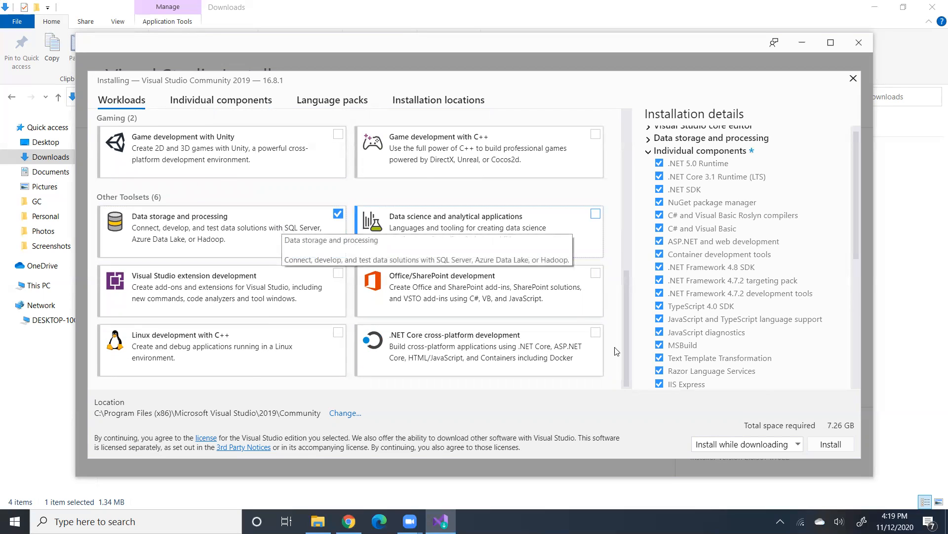
{"action": "left_click", "coordinate": [827, 453]}
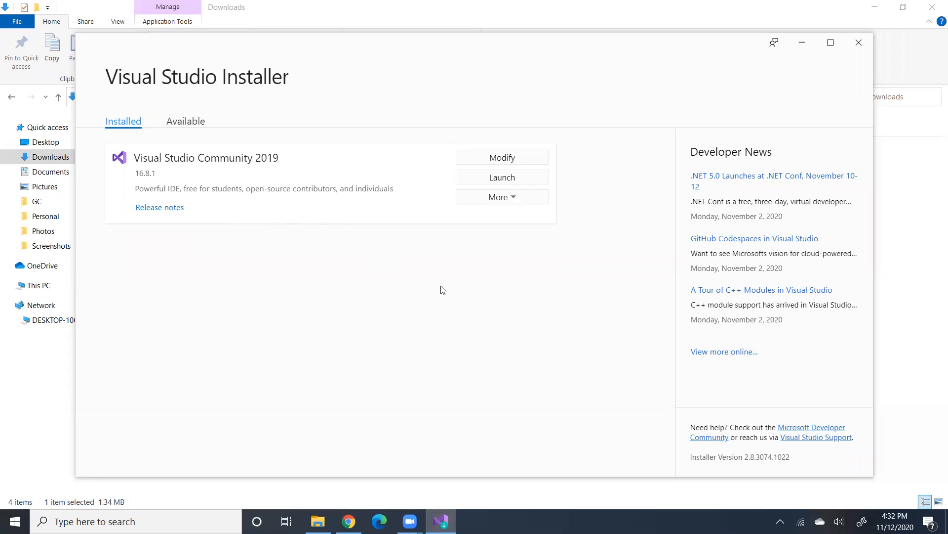
Launch Visual Studio, close the installer, skip signing in, and start with General development settings and the Blue theme
{"action": "left_click", "coordinate": [517, 178]}
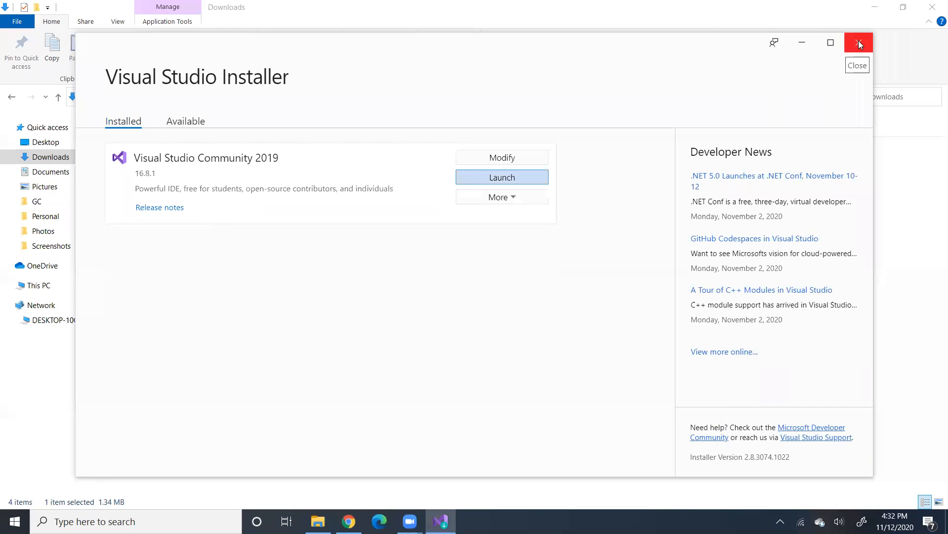
{"action": "left_click", "coordinate": [859, 42]}
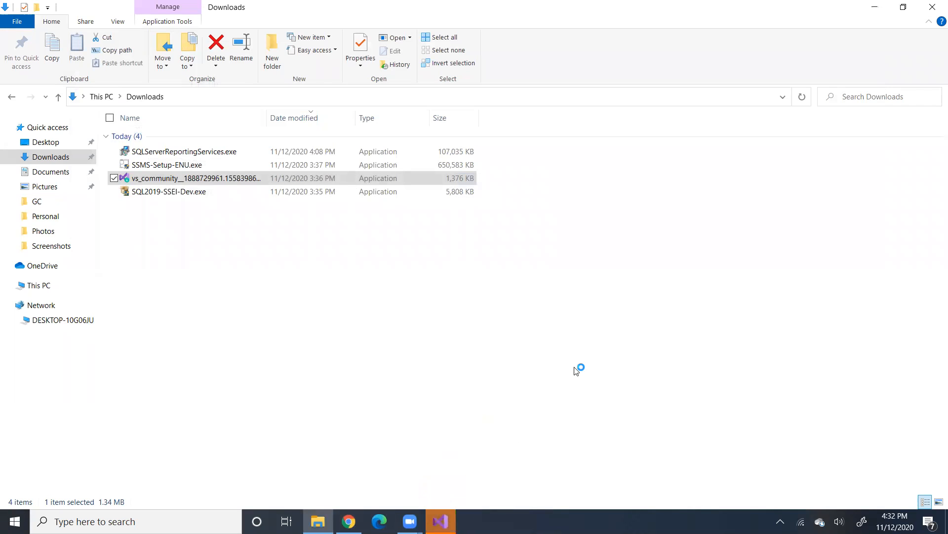
{"action": "left_click", "coordinate": [882, 11]}
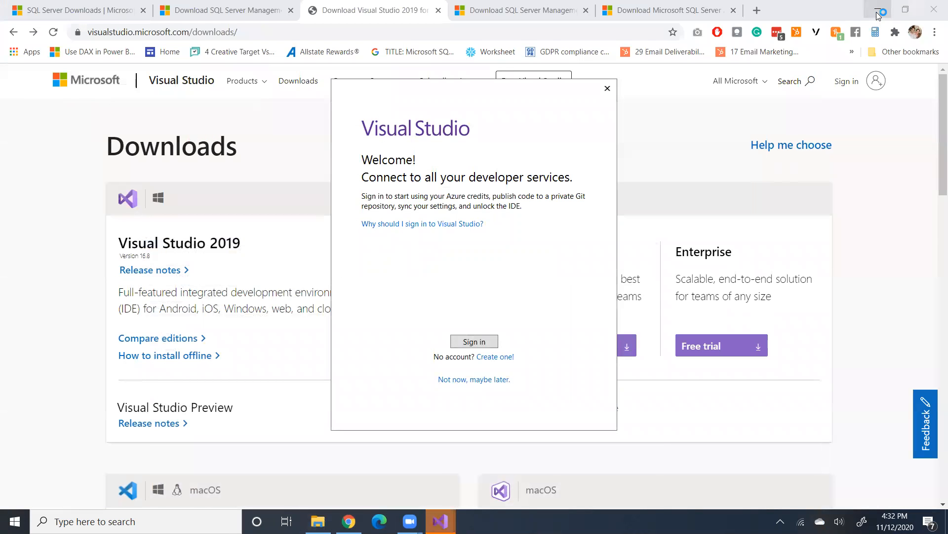
{"action": "left_click", "coordinate": [877, 12]}
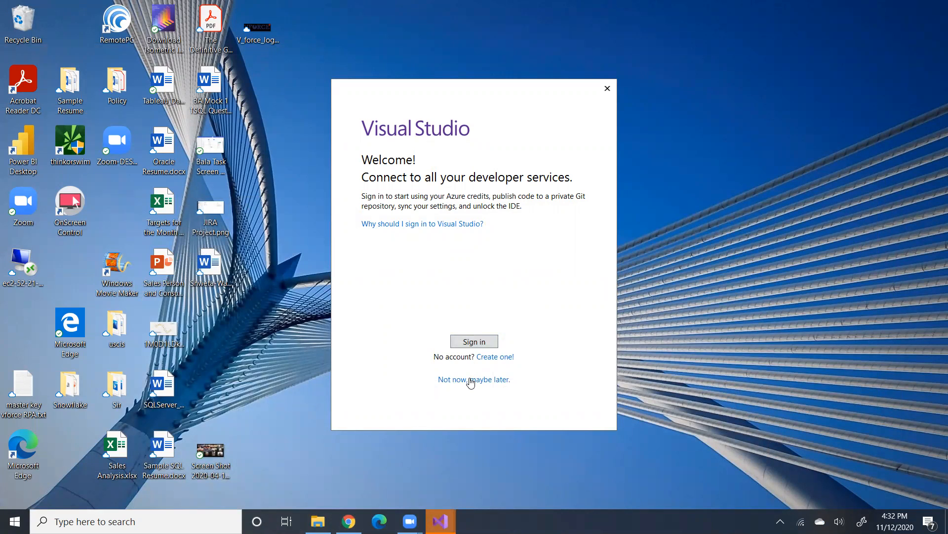
{"action": "left_click", "coordinate": [471, 380]}
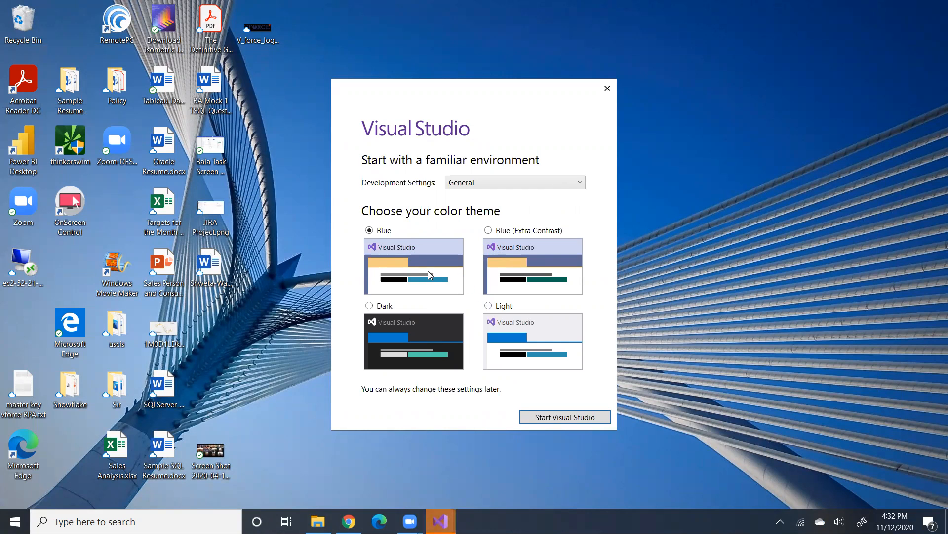
{"action": "left_click", "coordinate": [544, 420]}
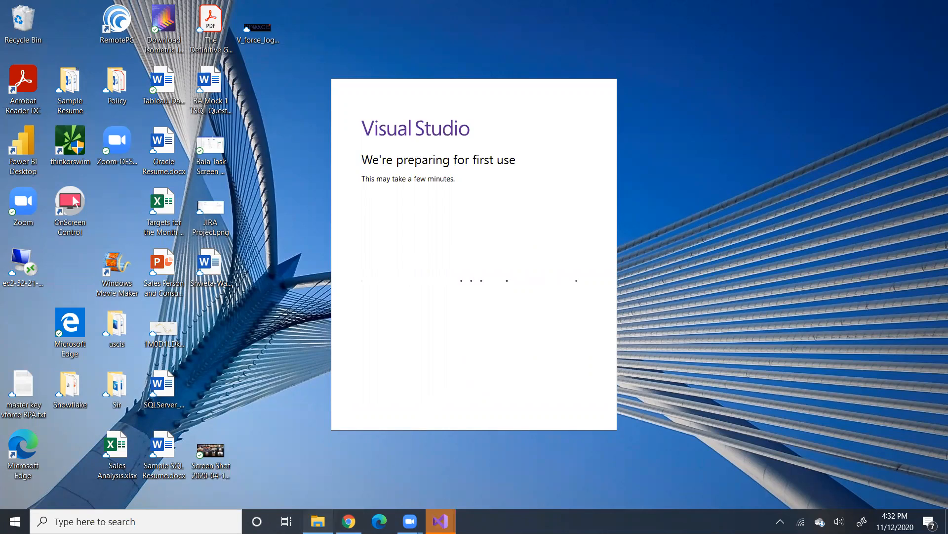
Maximize the Visual Studio 2019 start window and continue without code
{"action": "left_click", "coordinate": [315, 520]}
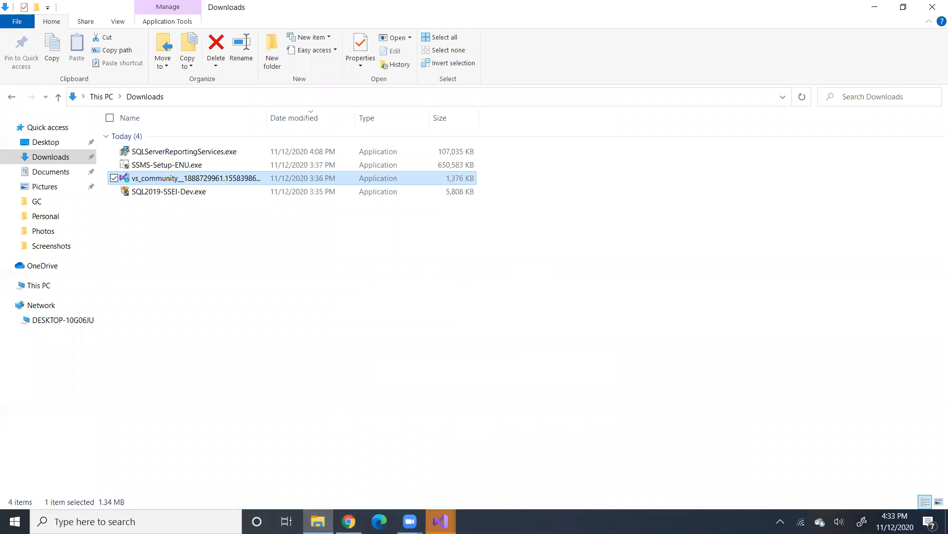
{"action": "mouse_move", "coordinate": [440, 521]}
{"action": "left_click", "coordinate": [488, 476]}
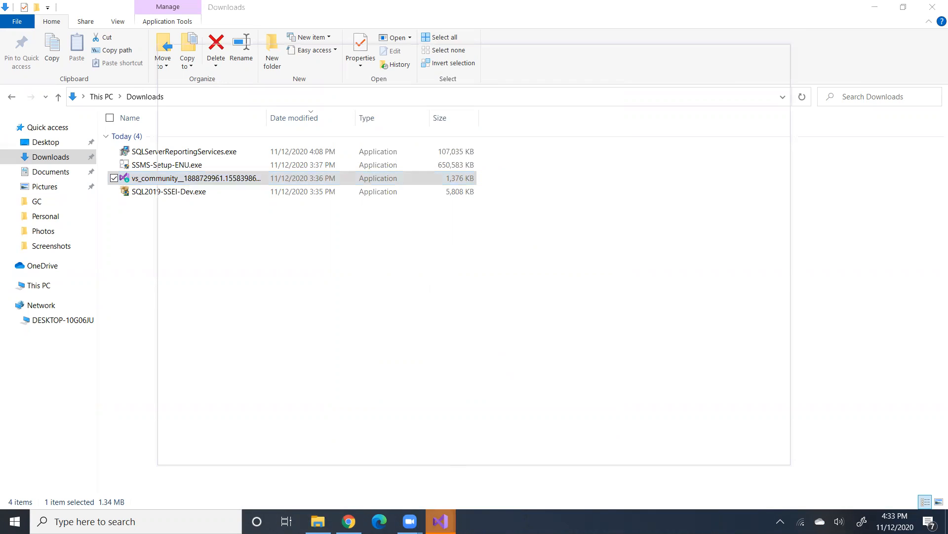
{"action": "mouse_move", "coordinate": [441, 521]}
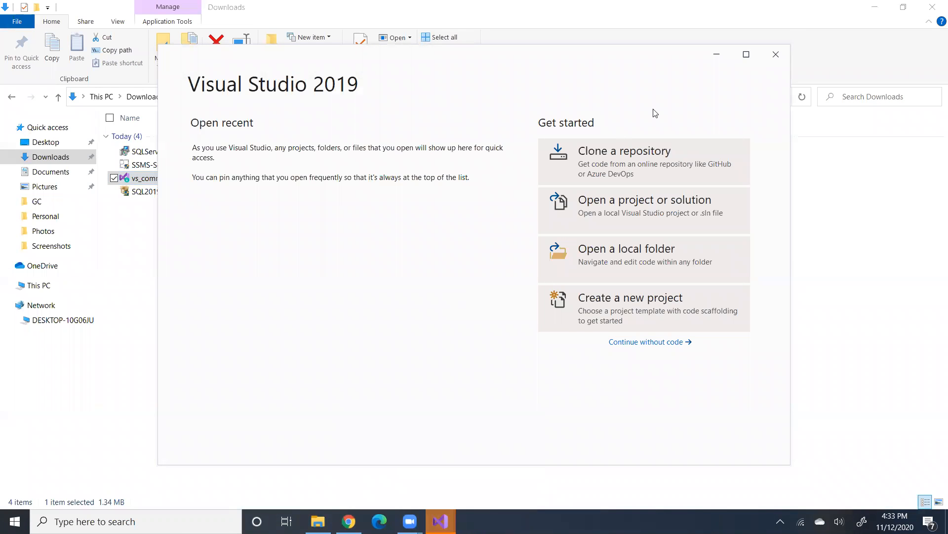
{"action": "left_click", "coordinate": [746, 55]}
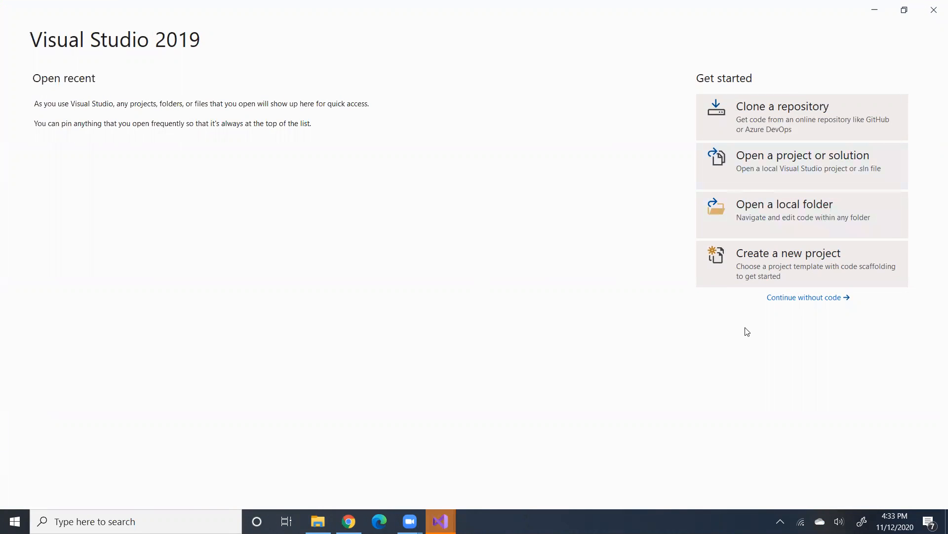
{"action": "left_click", "coordinate": [796, 298]}
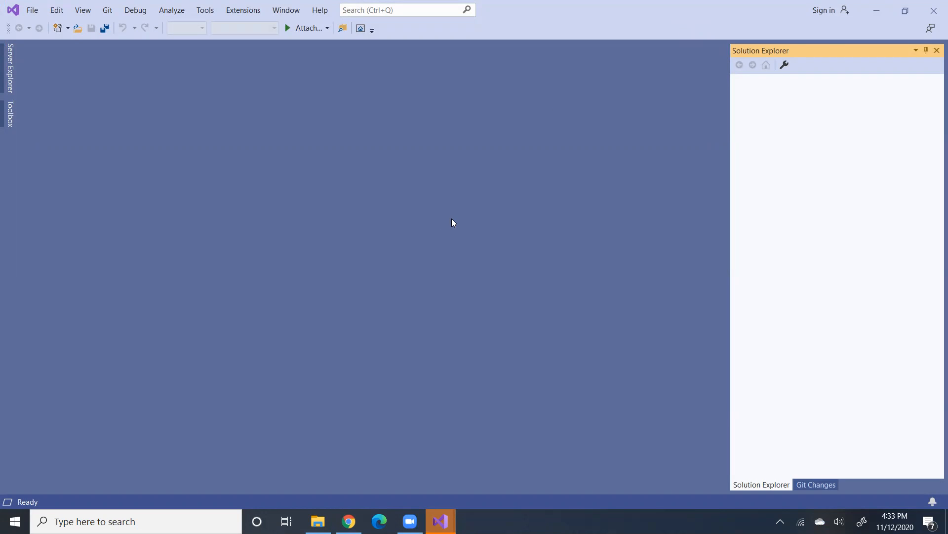
Search the online Visual Studio extensions for "reporting" and download Microsoft Reporting Services Projects
{"action": "left_click", "coordinate": [241, 7]}
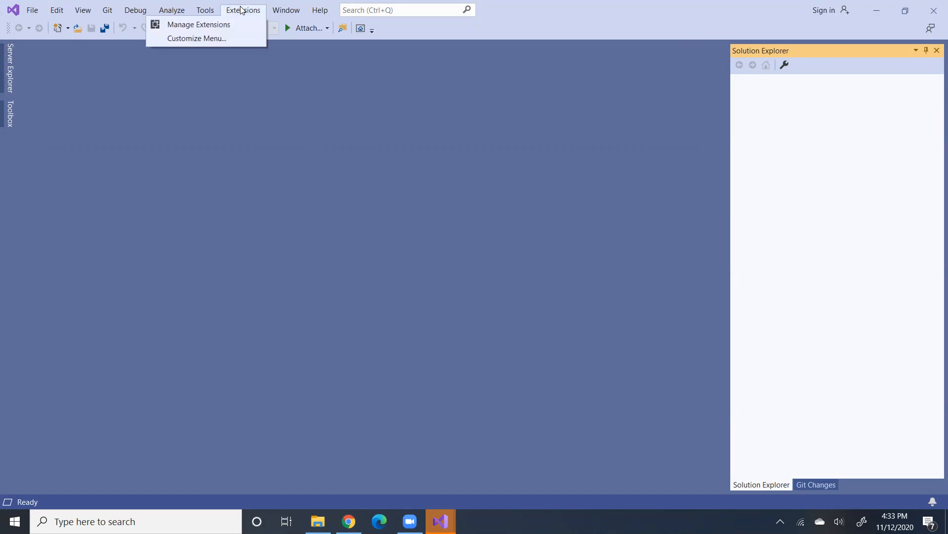
{"action": "left_click", "coordinate": [214, 27]}
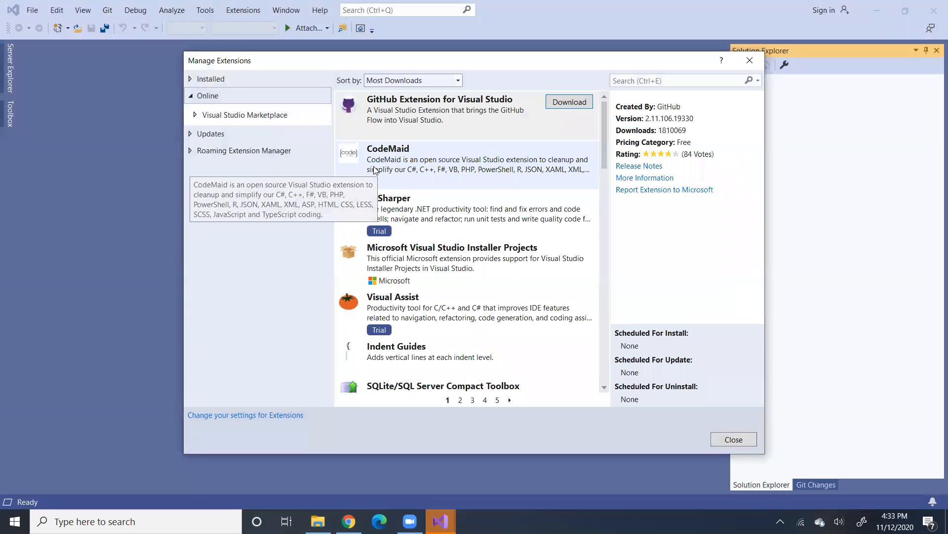
{"action": "left_click", "coordinate": [649, 81]}
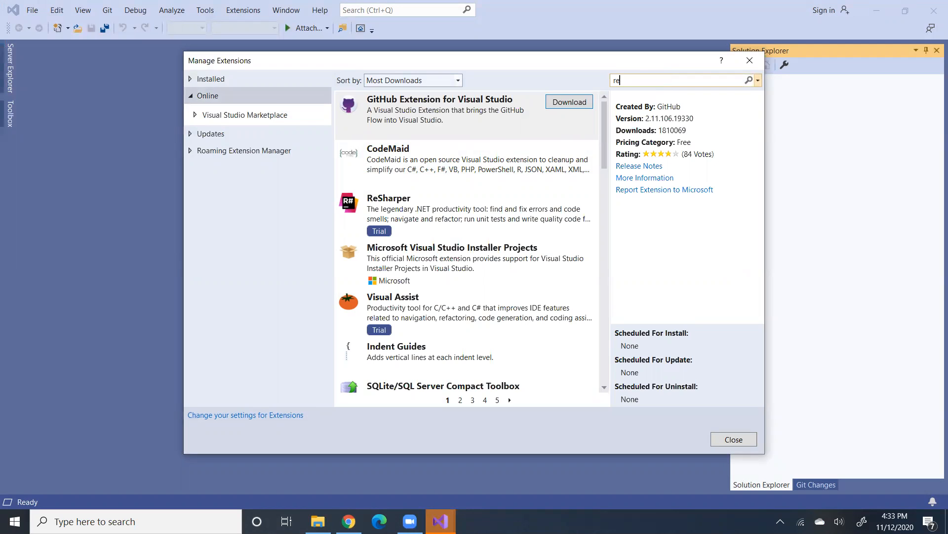
{"action": "type", "text": "report"}
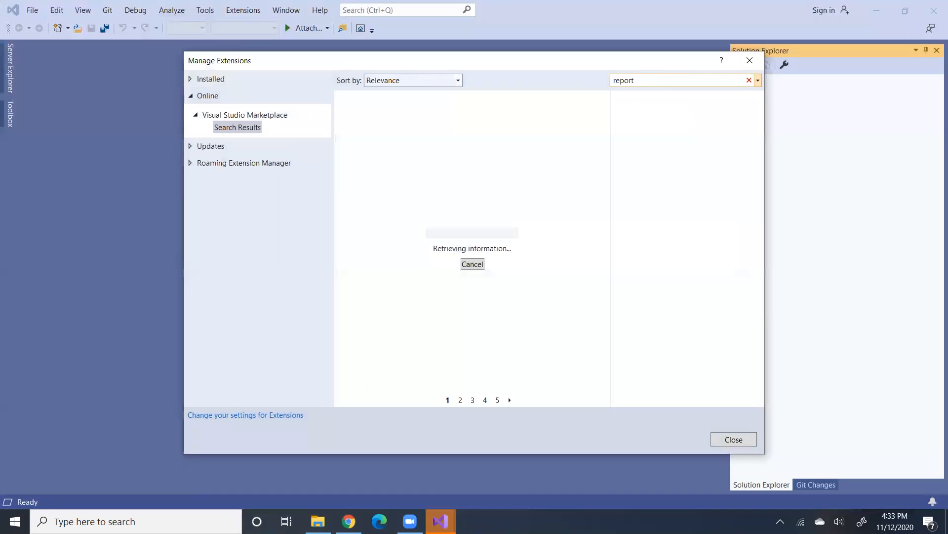
{"action": "type", "text": "ing"}
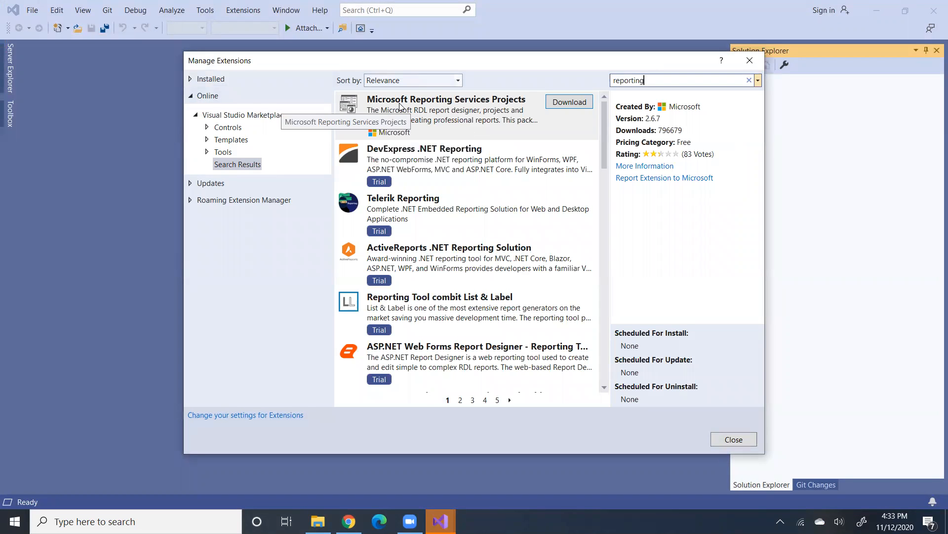
{"action": "left_click", "coordinate": [568, 103]}
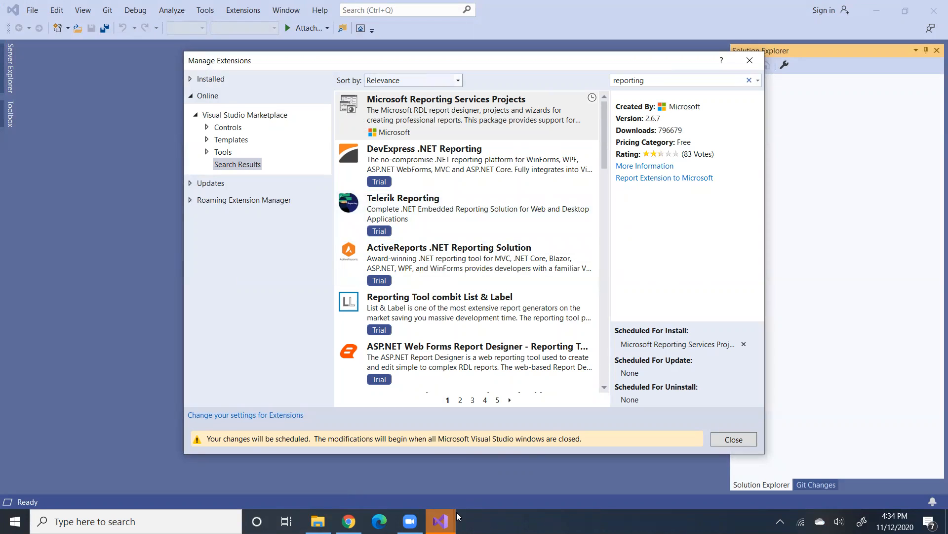
Search the online extensions for "integ" and download SQL Server Integration Services Projects
{"action": "left_click", "coordinate": [442, 520]}
{"action": "left_click", "coordinate": [487, 487]}
{"action": "left_click", "coordinate": [654, 83]}
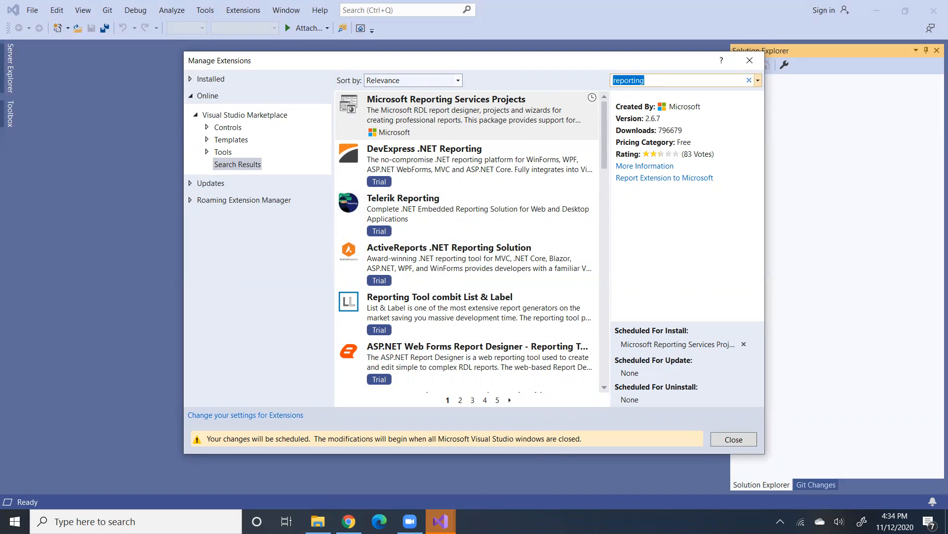
{"action": "type", "text": "integ"}
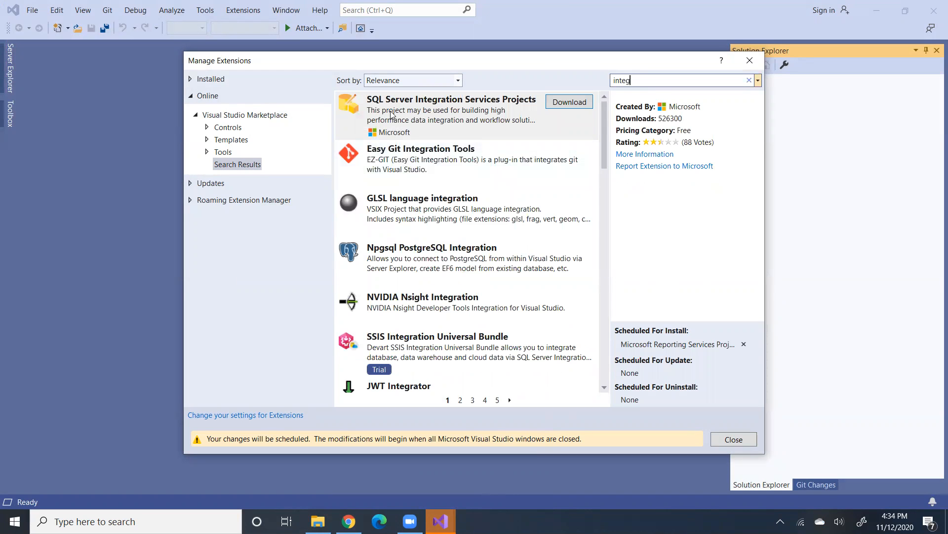
{"action": "left_click", "coordinate": [563, 104]}
{"action": "left_click", "coordinate": [563, 102]}
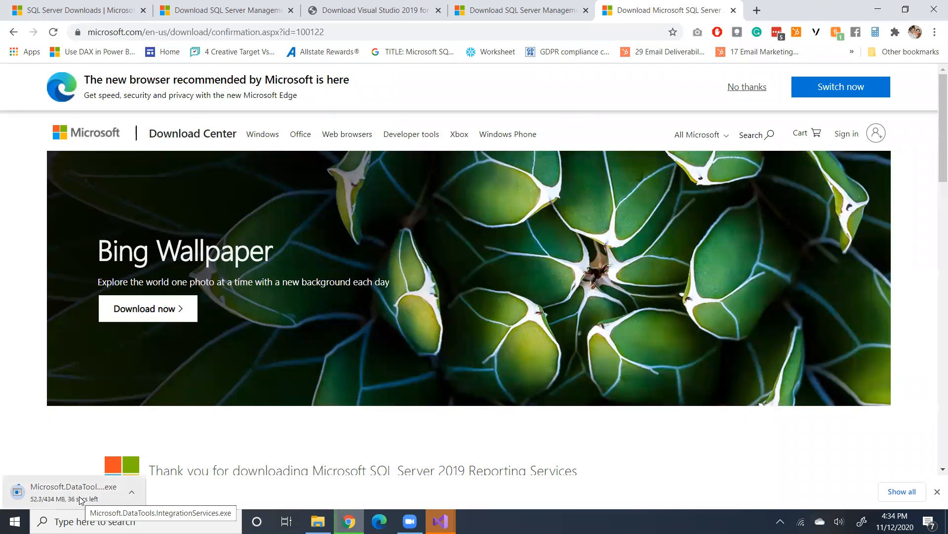
Return to Visual Studio, close the extension manager, and exit all Visual Studio windows, including the leftover sign-in window
{"action": "mouse_move", "coordinate": [441, 521]}
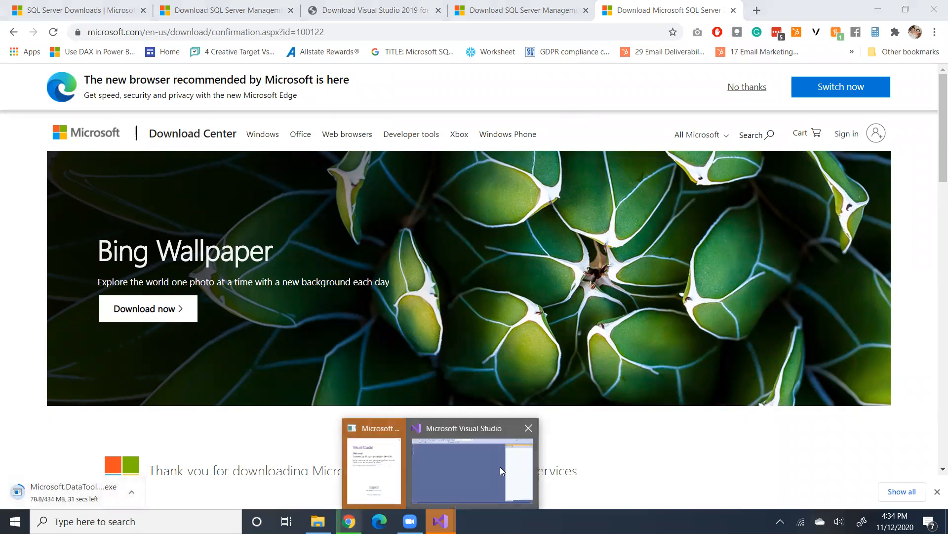
{"action": "left_click", "coordinate": [500, 465]}
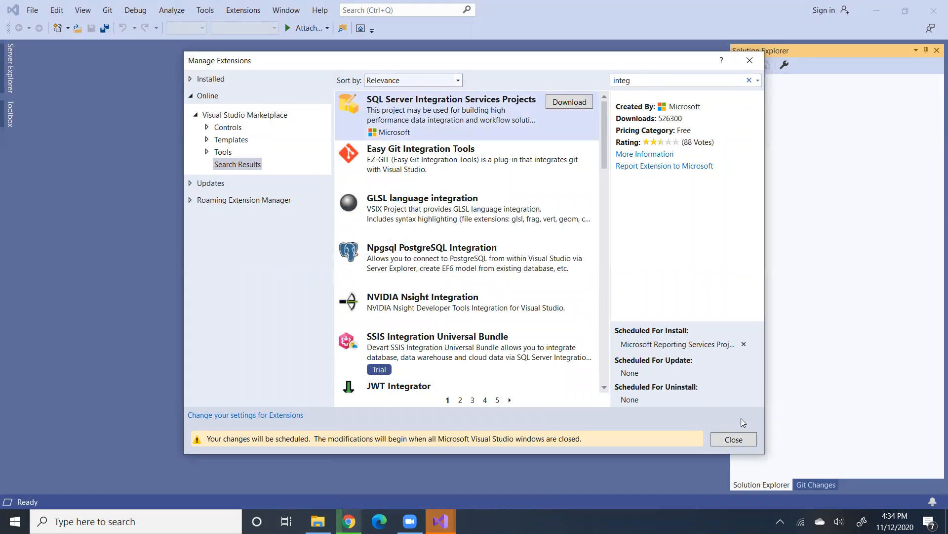
{"action": "left_click", "coordinate": [741, 439]}
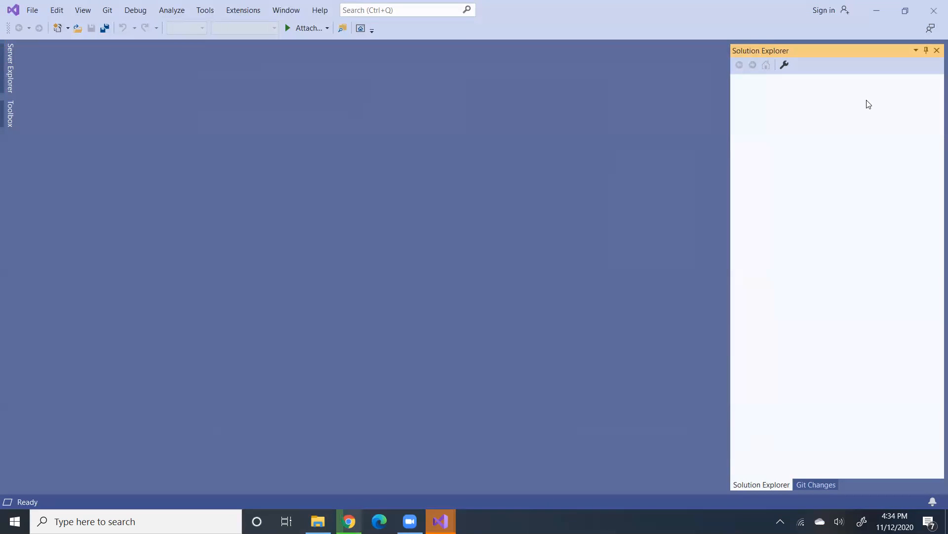
{"action": "left_click", "coordinate": [934, 11]}
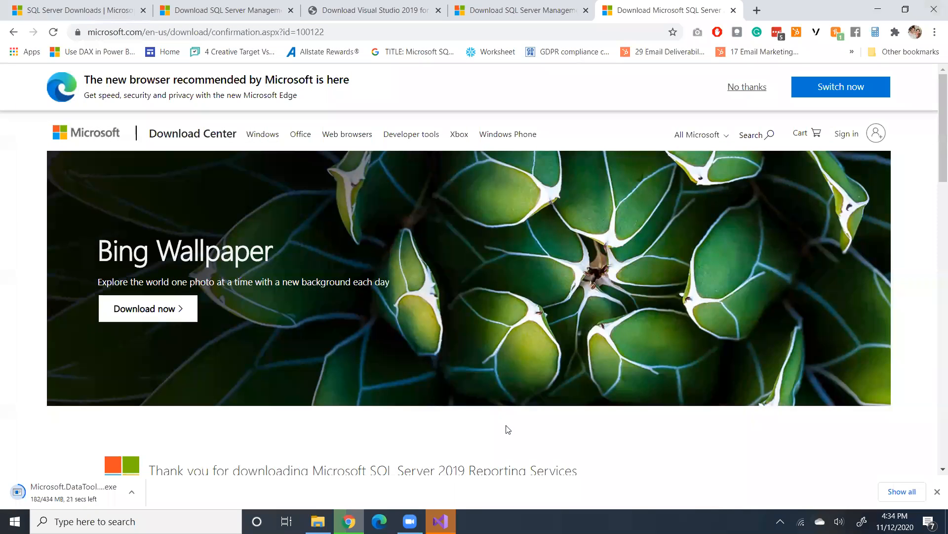
{"action": "left_click", "coordinate": [440, 519]}
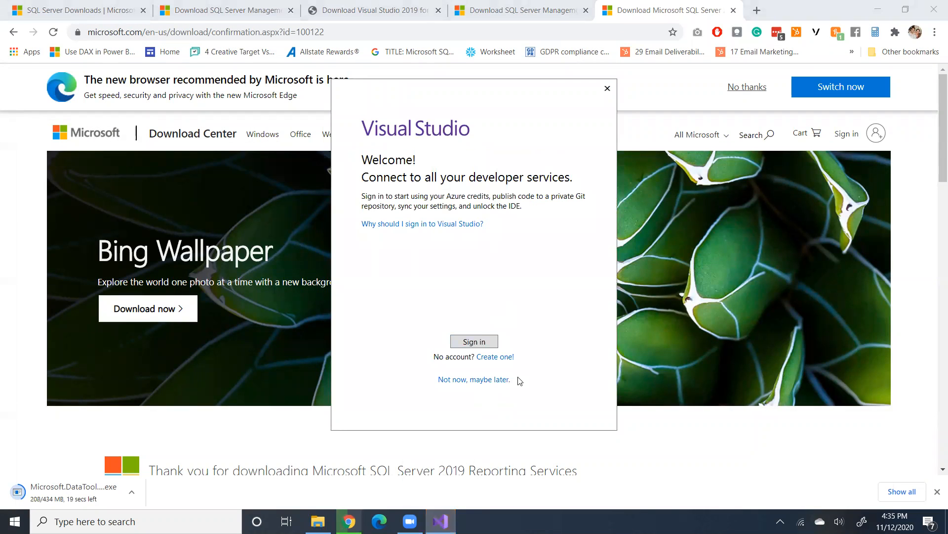
{"action": "left_click", "coordinate": [499, 382]}
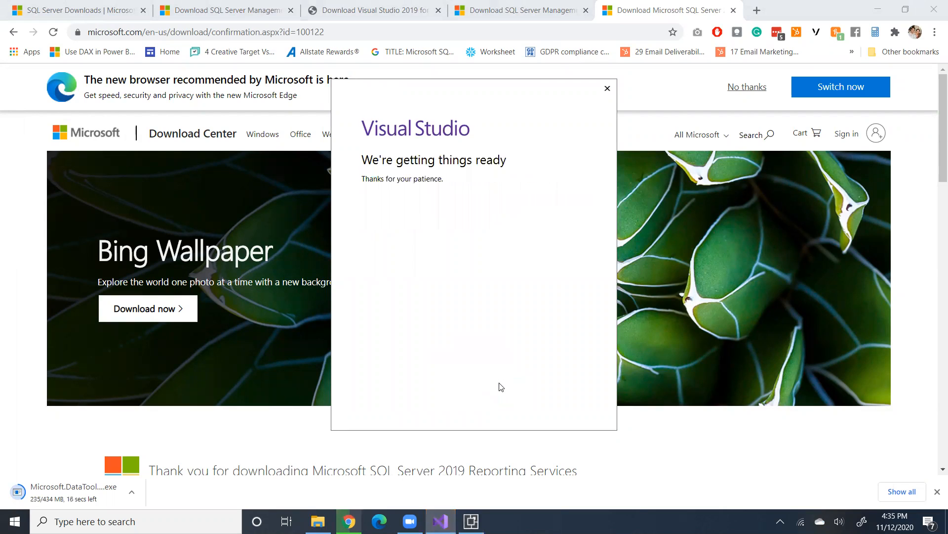
{"action": "left_click", "coordinate": [607, 88]}
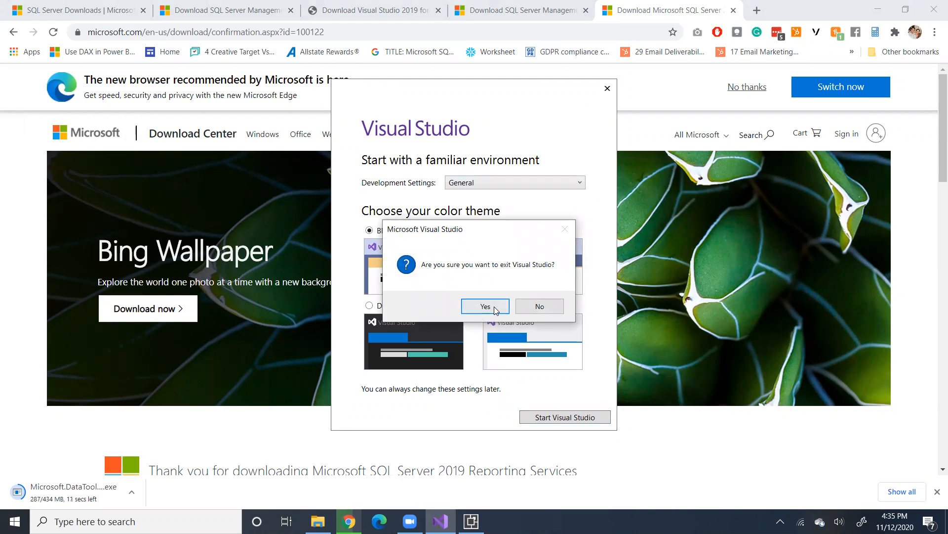
{"action": "left_click", "coordinate": [486, 306]}
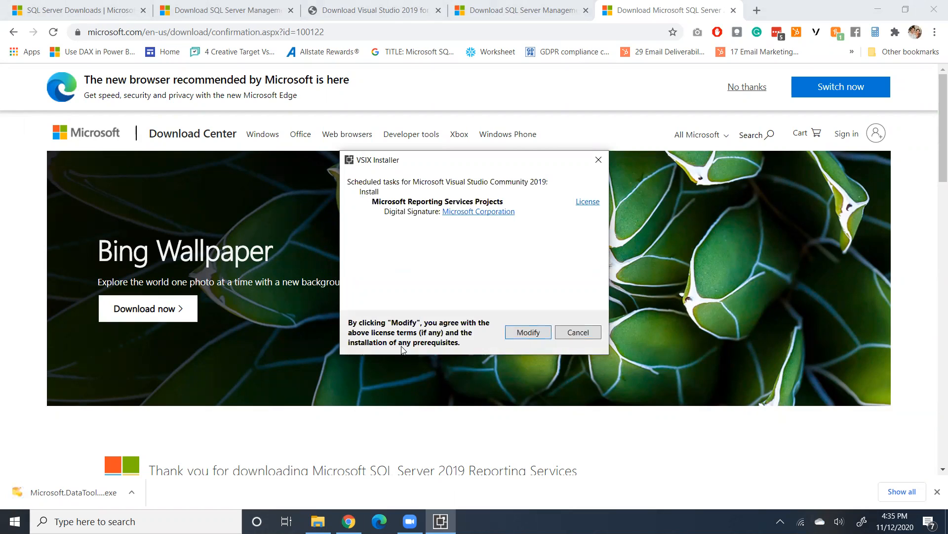
Approve the scheduled installation of Microsoft Reporting Services Projects in the VSIX Installer and minimize the browser
{"action": "left_click", "coordinate": [528, 332]}
{"action": "left_click", "coordinate": [533, 332]}
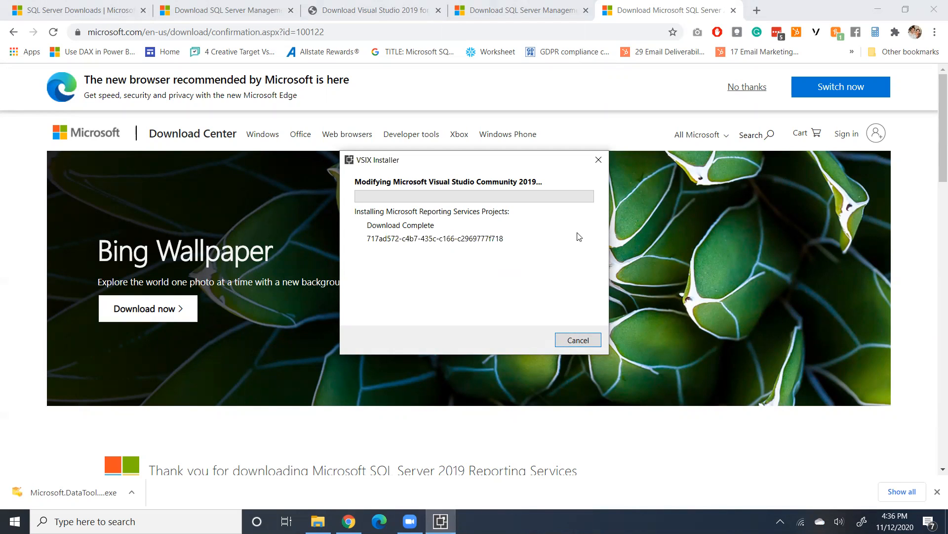
{"action": "left_click", "coordinate": [880, 7]}
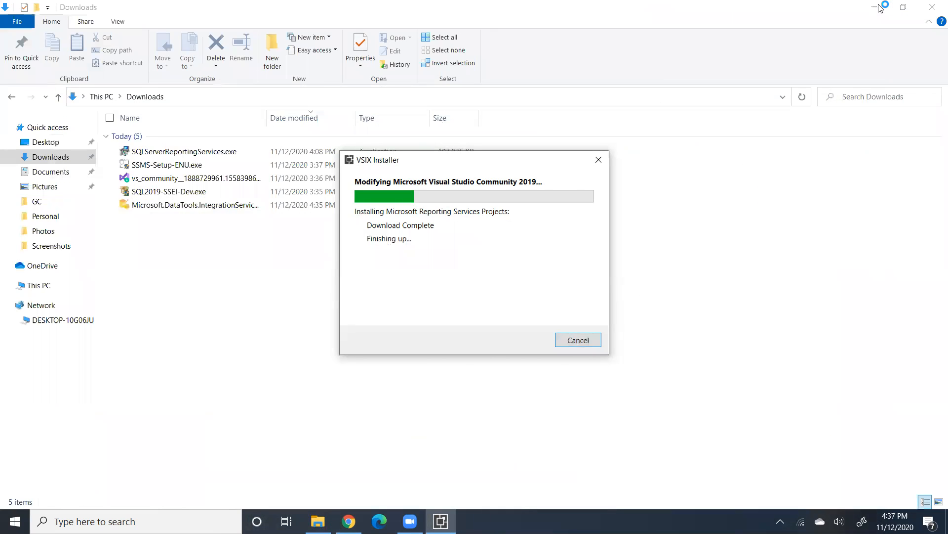
Minimize the Downloads folder window and keep the VSIX Installer in front while Microsoft Reporting Services Projects installs
{"action": "left_click", "coordinate": [879, 7]}
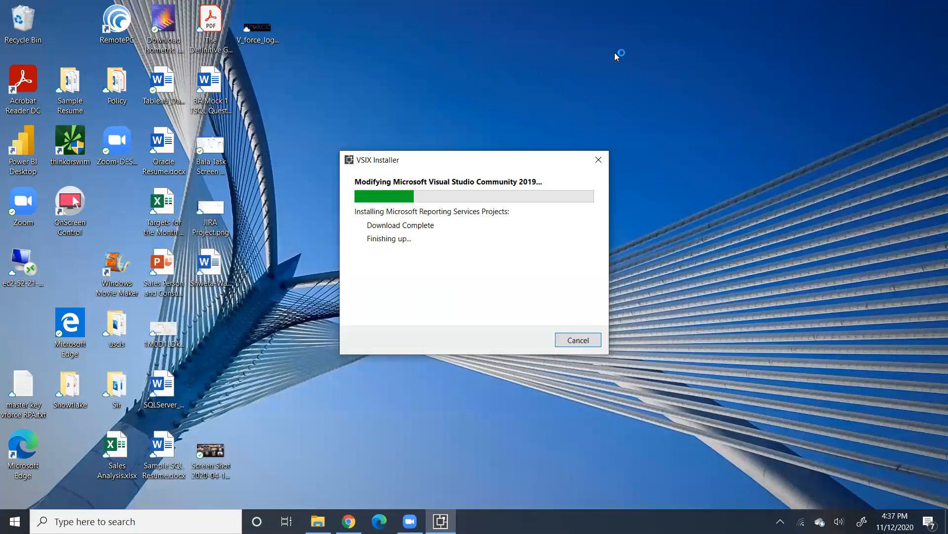
{"action": "left_click", "coordinate": [589, 62]}
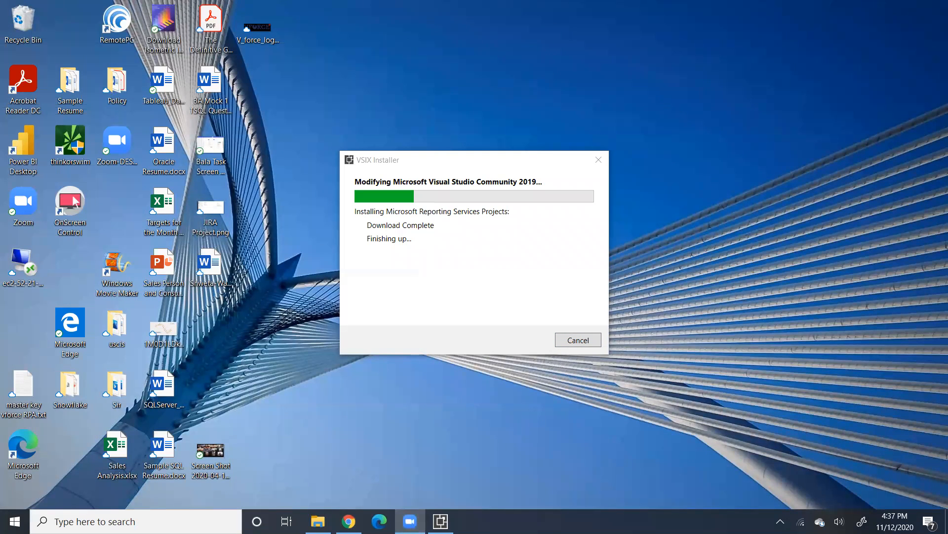
{"action": "left_click", "coordinate": [441, 521]}
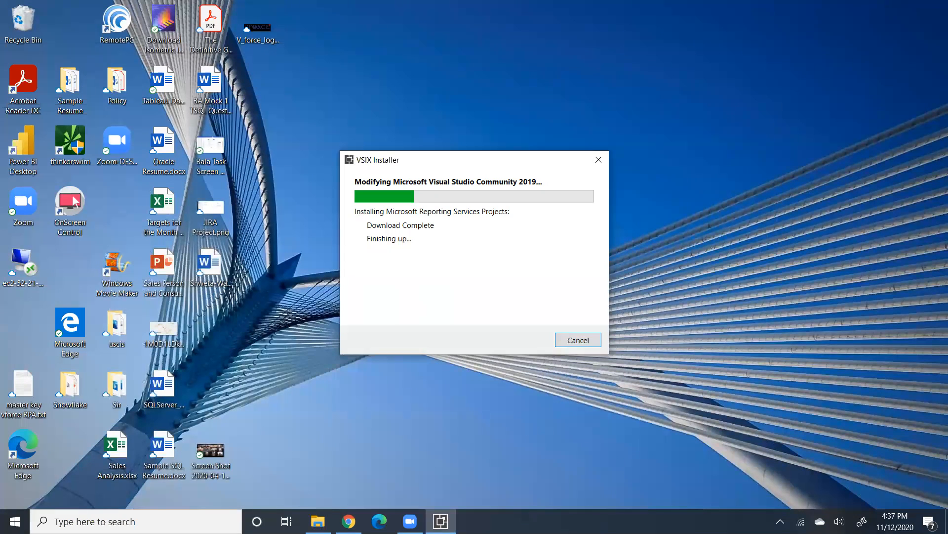
{"action": "mouse_move", "coordinate": [441, 521]}
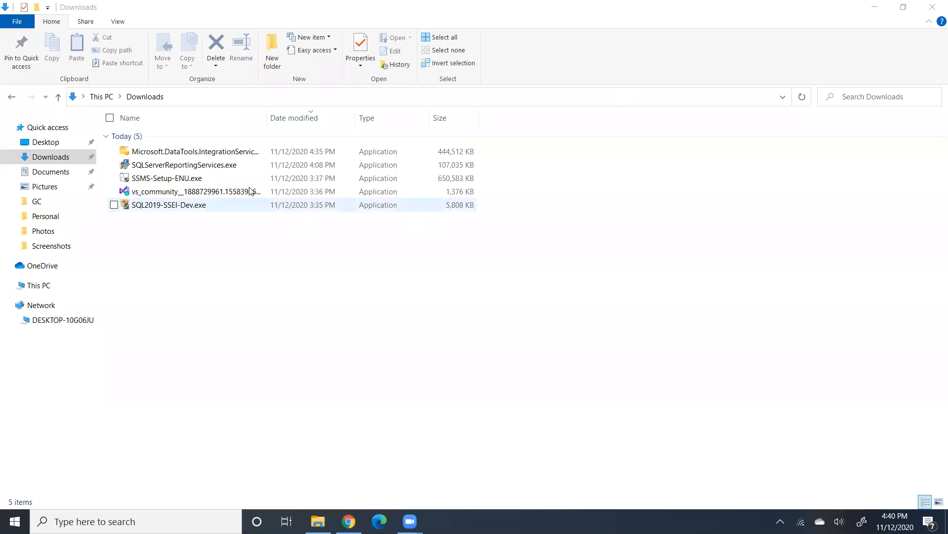
Run the downloaded Integration Services installer in English (United States) and start installing SQL Server Integration Services Projects to Visual Studio Community 2019
{"action": "double_click", "coordinate": [225, 155]}
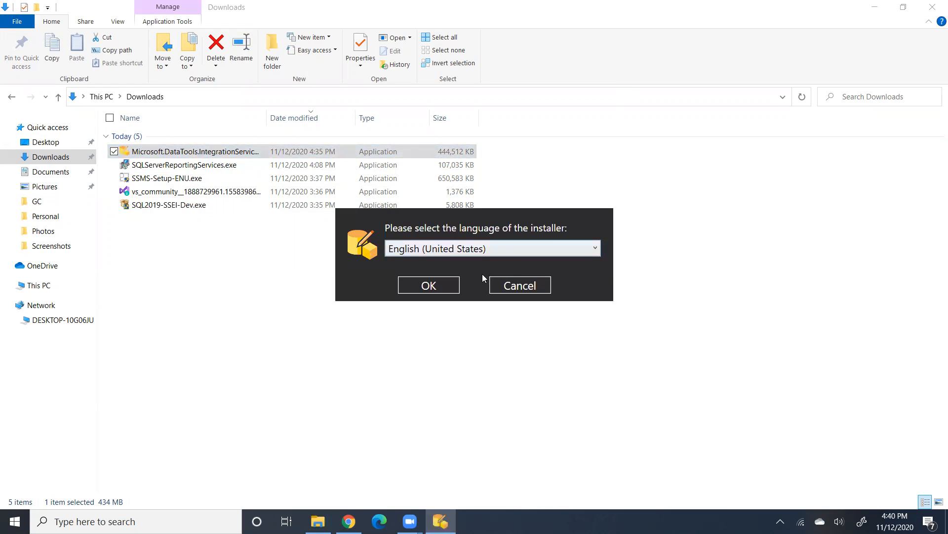
{"action": "left_click", "coordinate": [438, 286]}
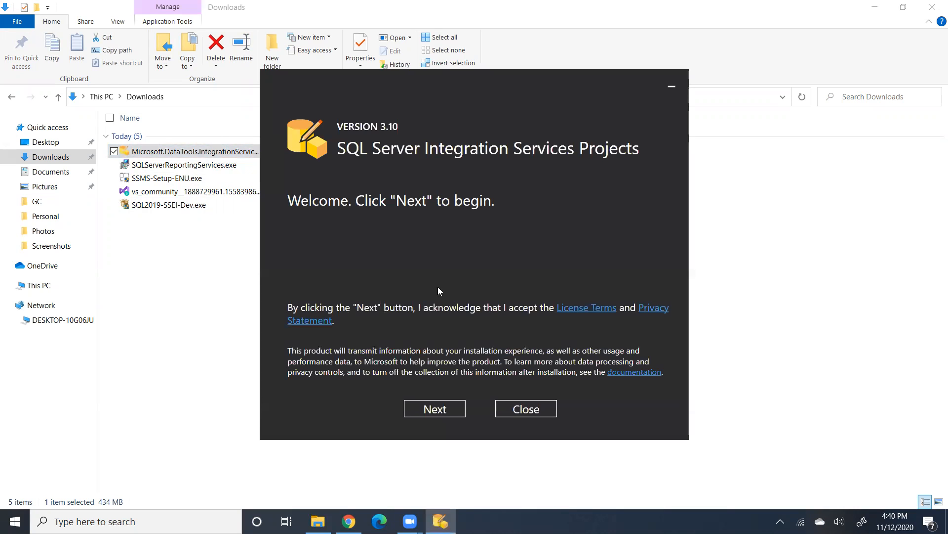
{"action": "left_click", "coordinate": [435, 409]}
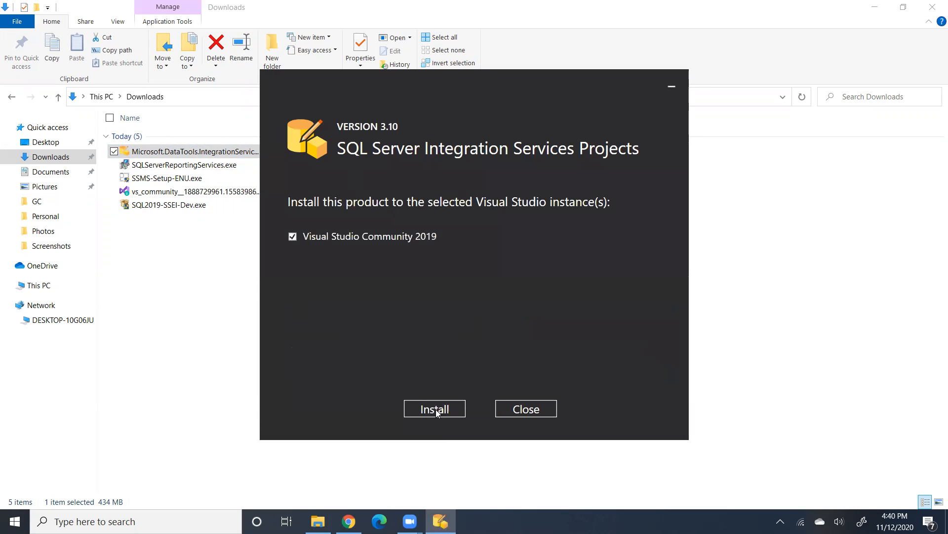
{"action": "left_click", "coordinate": [436, 413]}
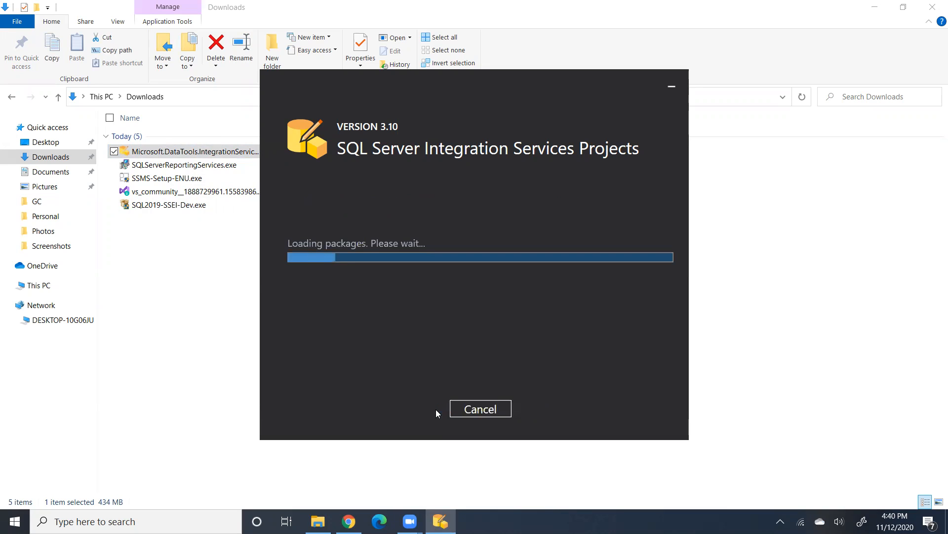